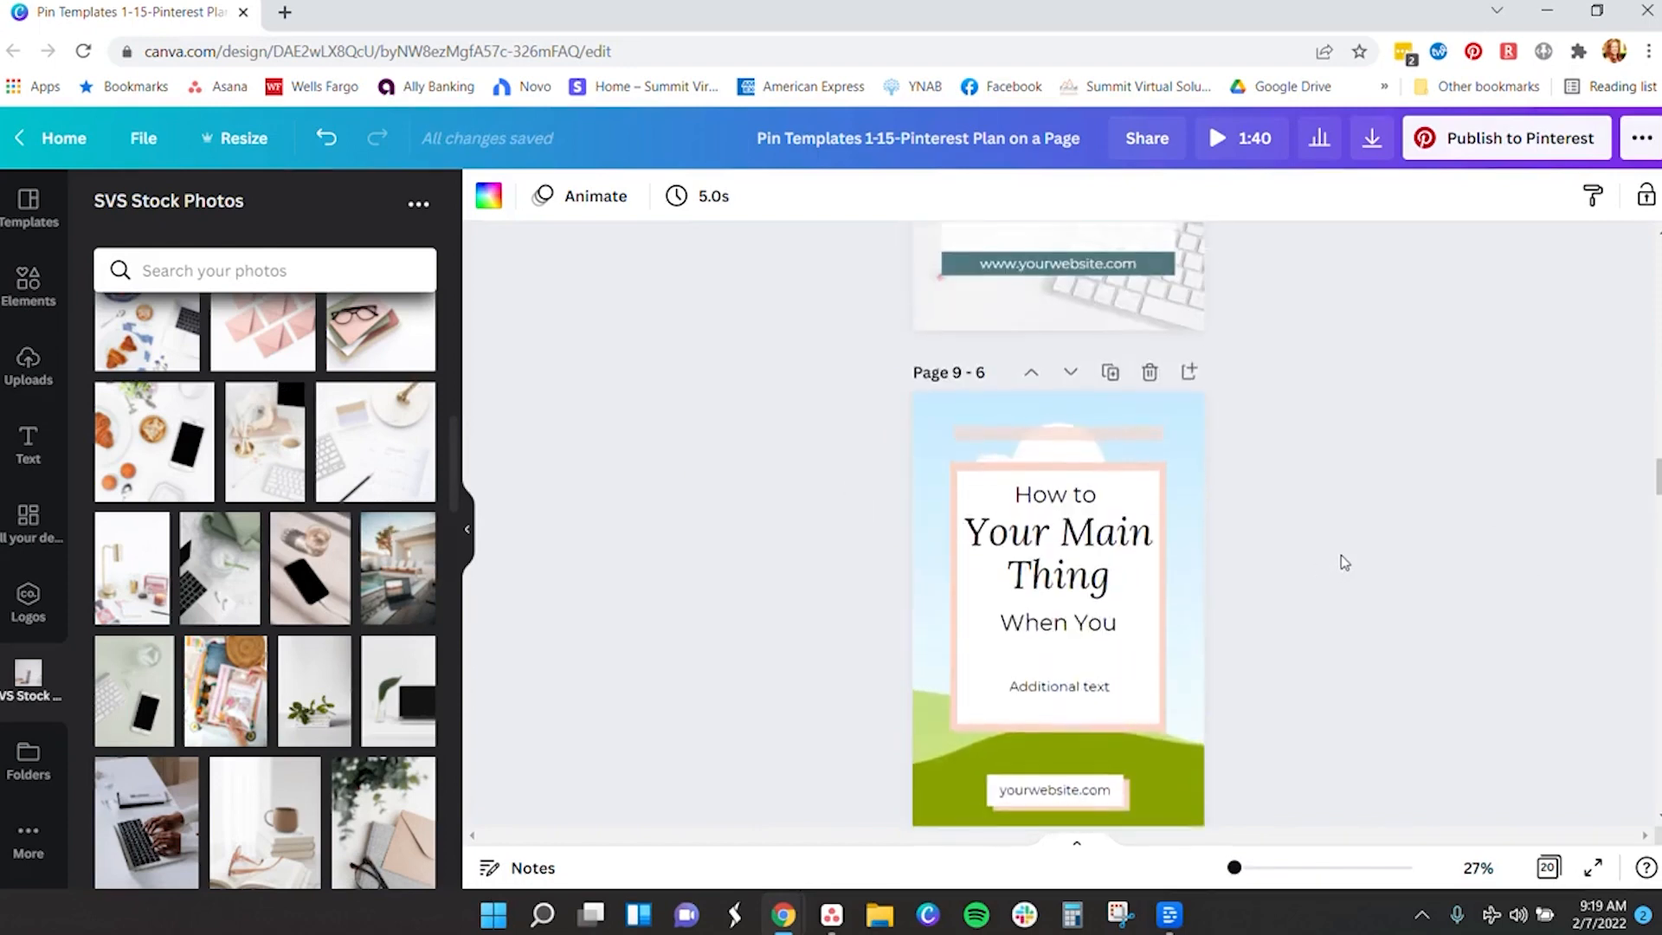
- Drop desk-and-keyboard stock photos onto pages 10 and 12 as their backgrounds
{"action": "scroll", "coordinate": [1341, 563], "scroll_direction": "down", "scroll_amount": 2}
{"action": "left_click_drag", "start_coordinate": [264, 442], "coordinate": [1019, 537]}
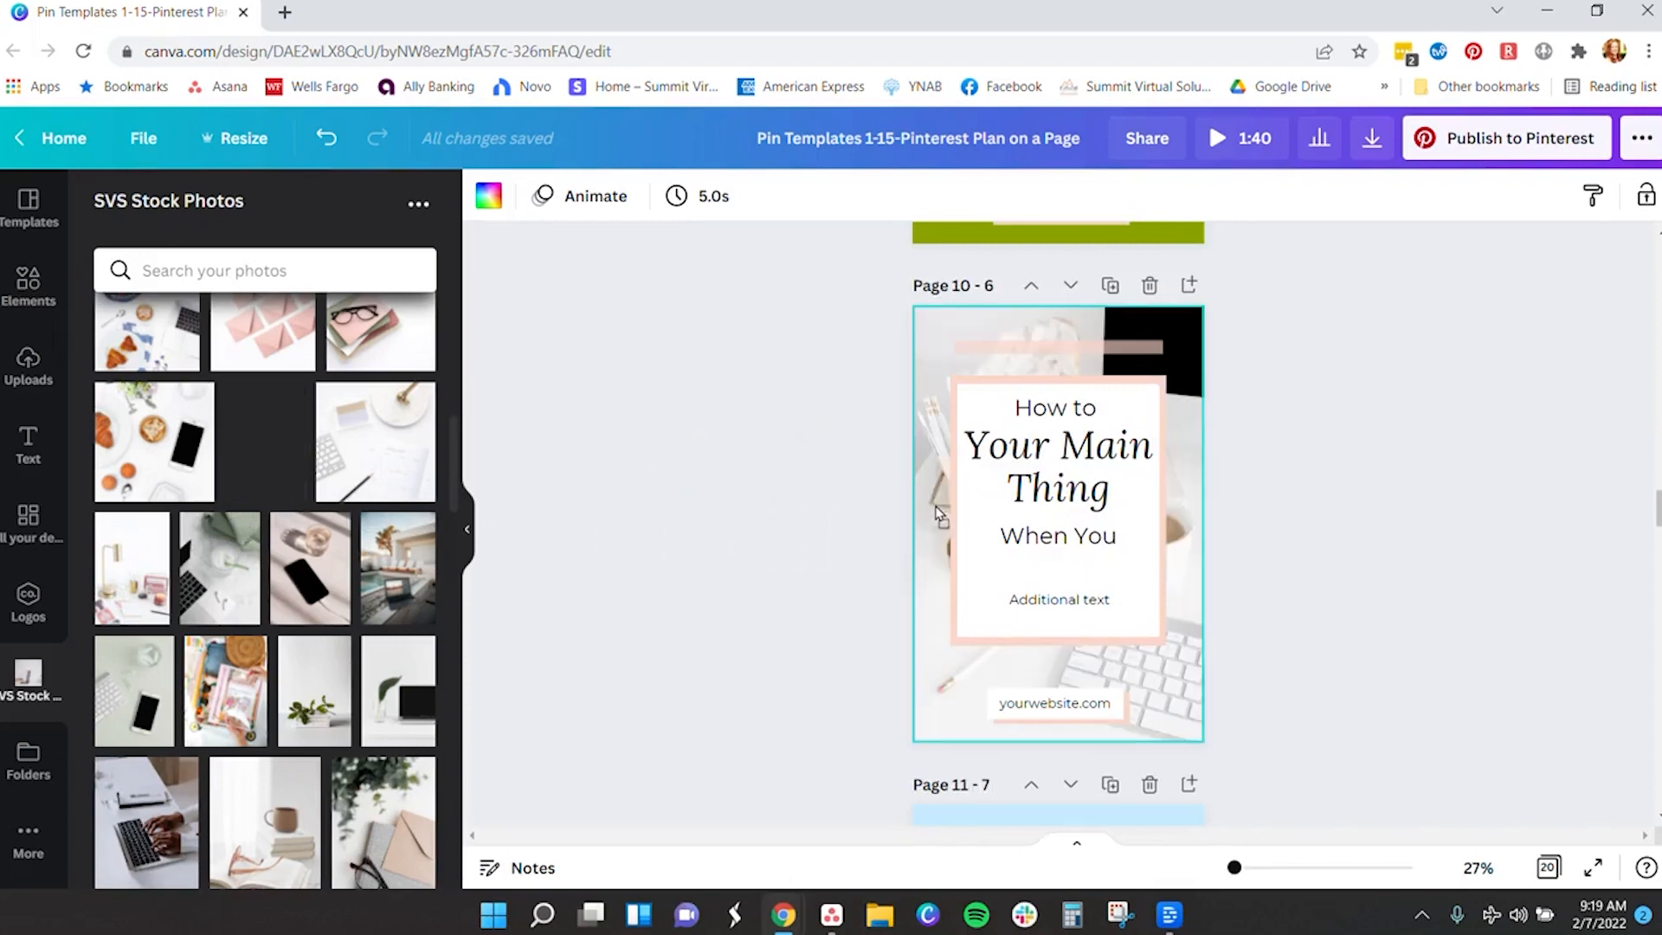
{"action": "scroll", "coordinate": [1371, 528], "scroll_direction": "down", "scroll_amount": 5}
{"action": "left_click_drag", "start_coordinate": [260, 438], "coordinate": [1056, 536]}
- Return up to page 4 and switch to the SVS Content Tracking spreadsheet
{"action": "scroll", "coordinate": [1359, 568], "scroll_direction": "up", "scroll_amount": 3}
{"action": "scroll", "coordinate": [1359, 569], "scroll_direction": "up", "scroll_amount": 20}
{"action": "scroll", "coordinate": [1359, 569], "scroll_direction": "up", "scroll_amount": 10}
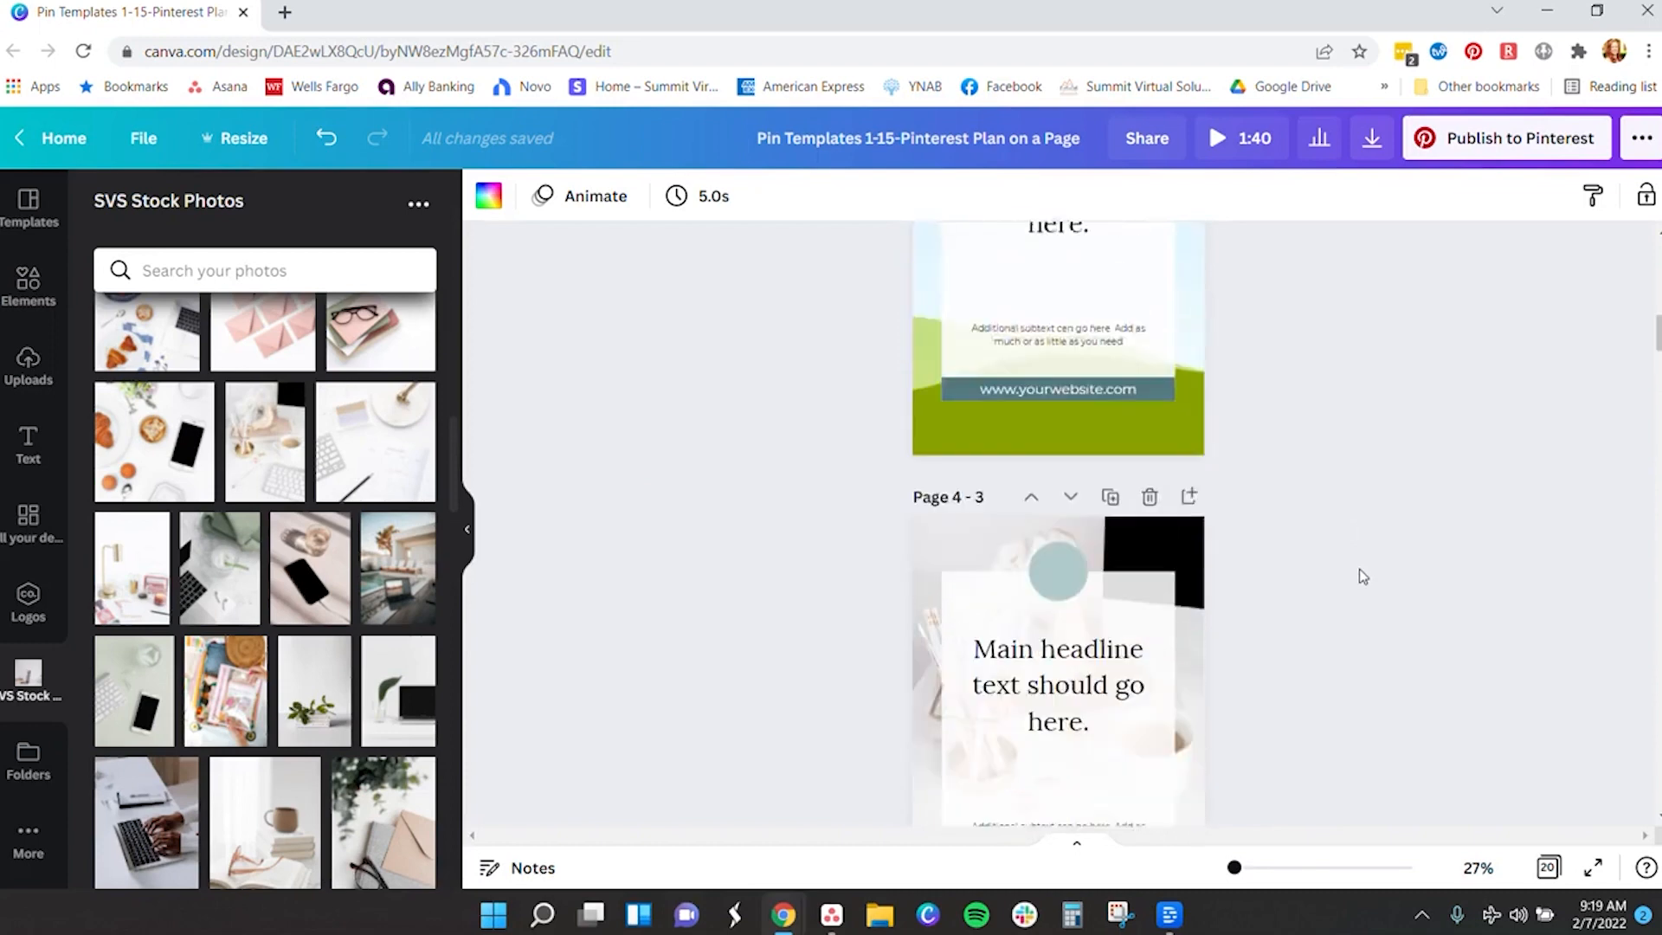
{"action": "scroll", "coordinate": [1359, 568], "scroll_direction": "up", "scroll_amount": 8}
{"action": "scroll", "coordinate": [1359, 569], "scroll_direction": "down", "scroll_amount": 12}
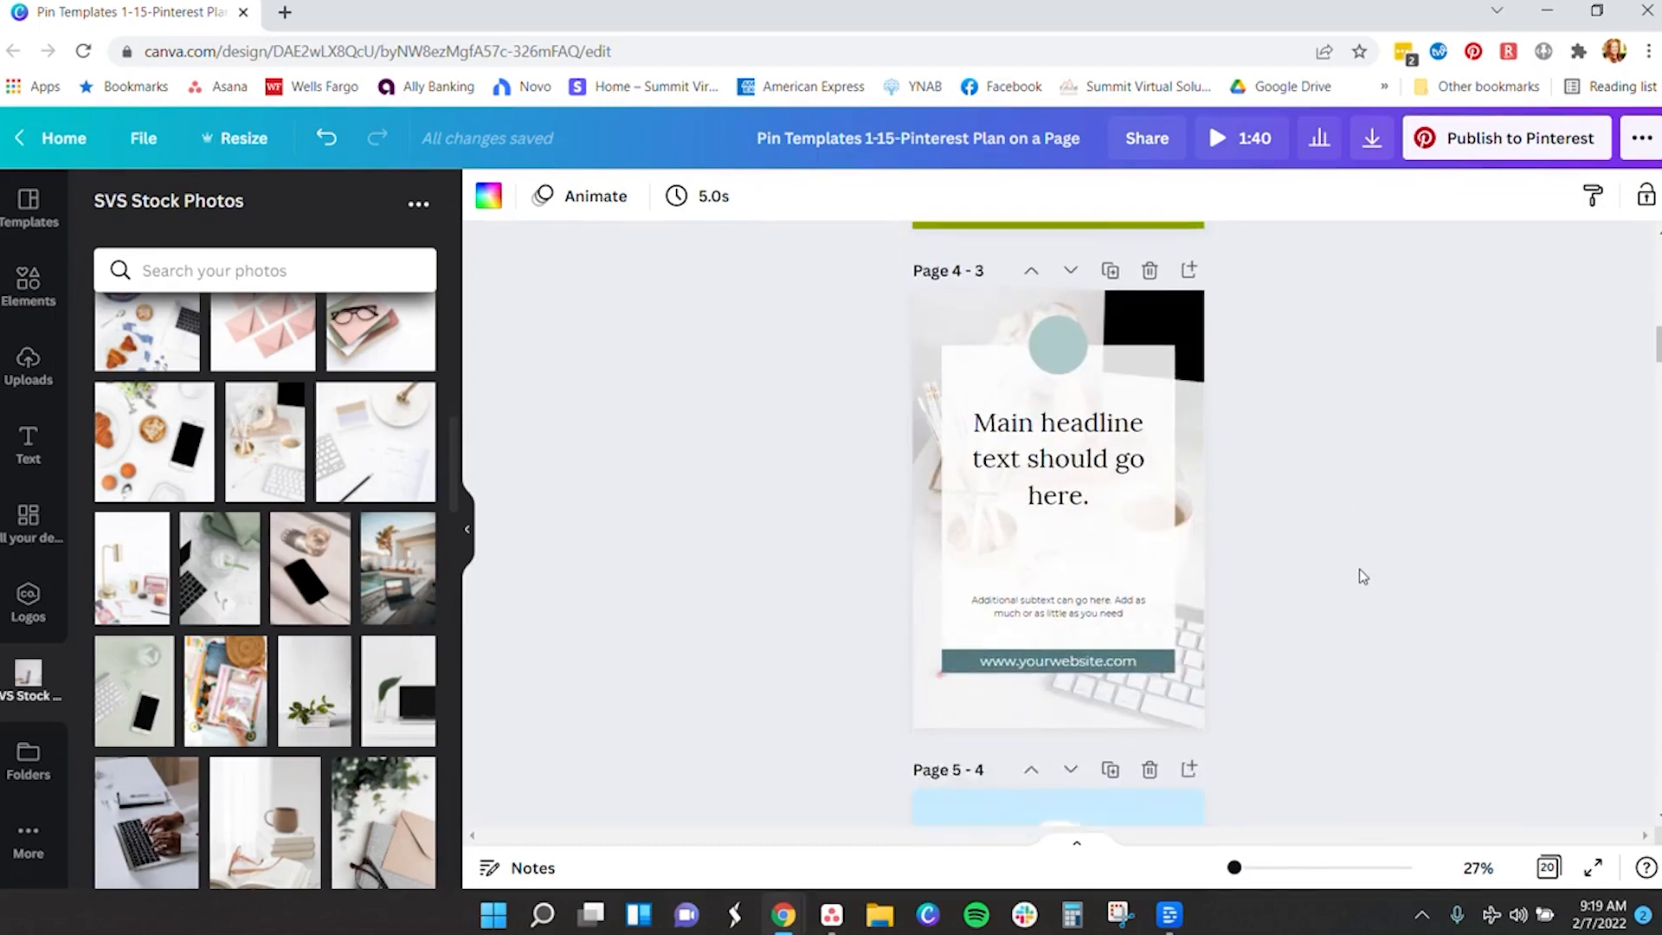
{"action": "scroll", "coordinate": [1359, 570], "scroll_direction": "up", "scroll_amount": 1}
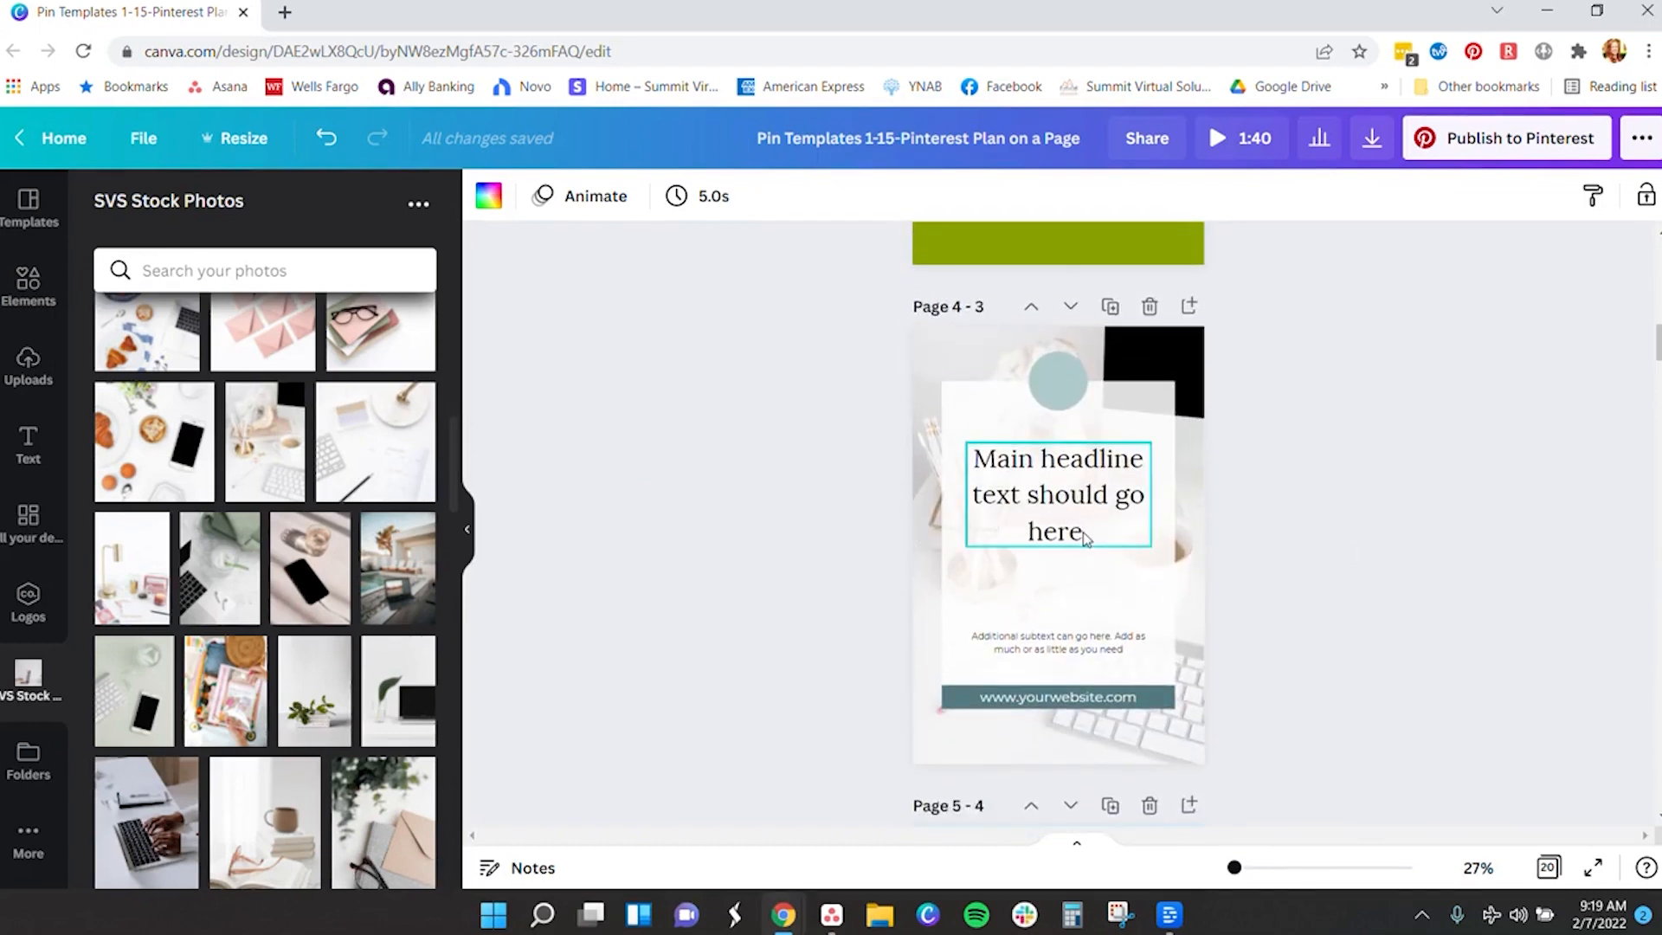
{"action": "key", "text": "alt+Tab"}
- Copy the C4 title 'Everything You Need to Know about Pinterest SEO and Keywords' into Page 4's headline, nudged up
{"action": "double_click", "coordinate": [463, 479]}
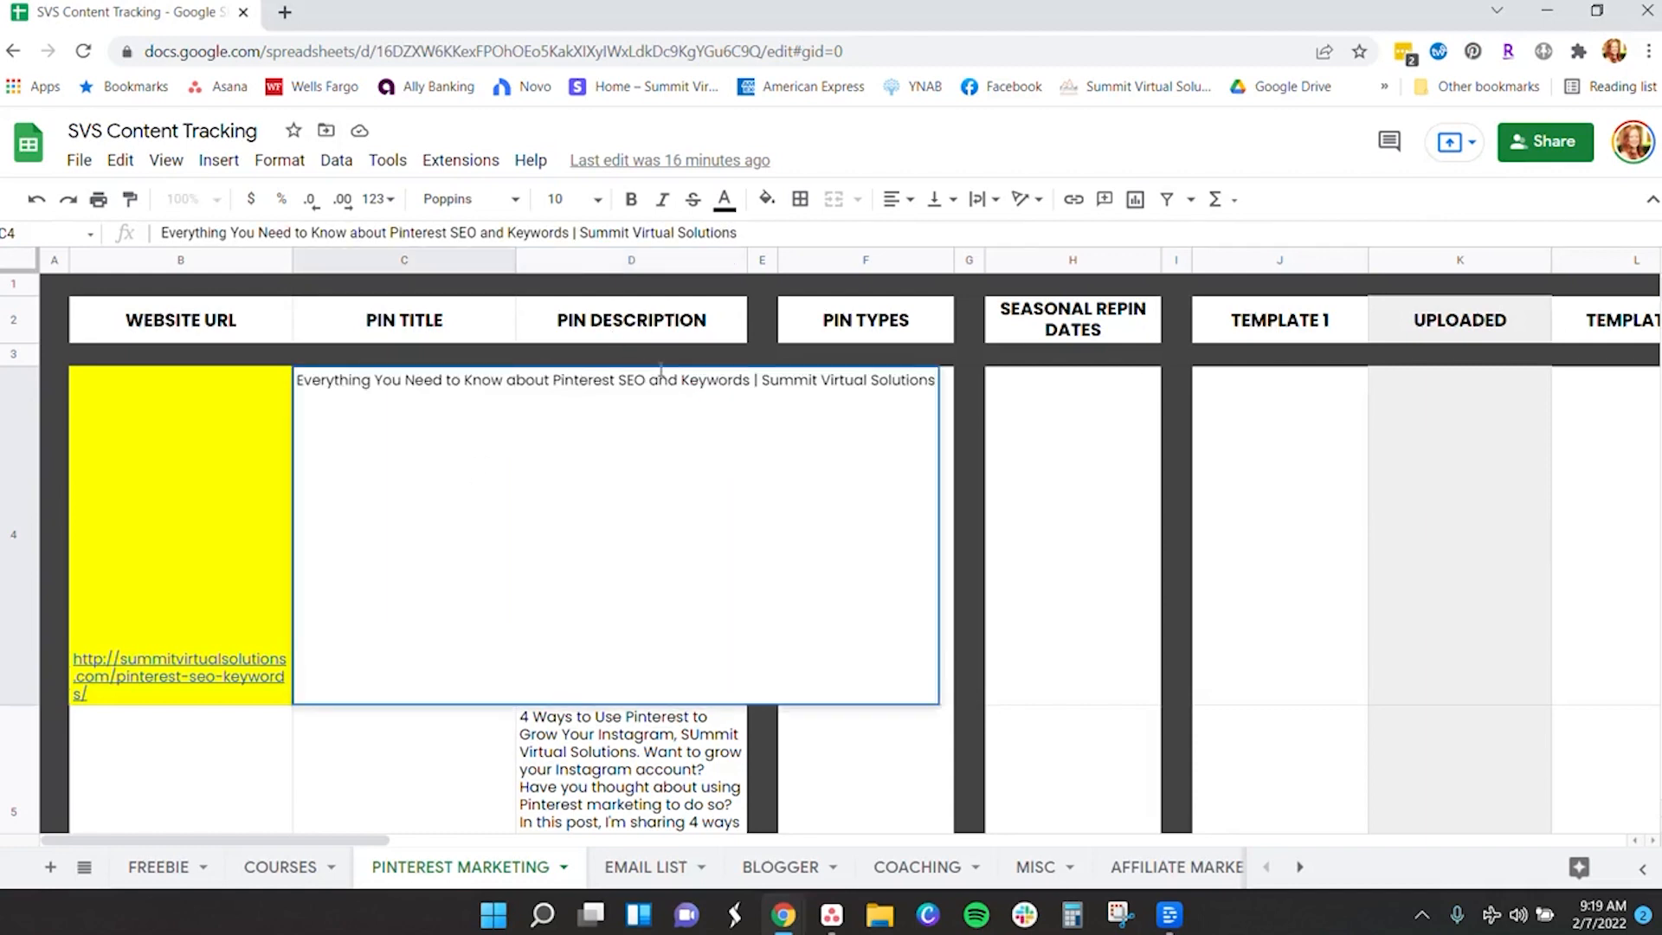
{"action": "left_click_drag", "start_coordinate": [748, 381], "coordinate": [250, 388]}
{"action": "key", "text": "ctrl+c"}
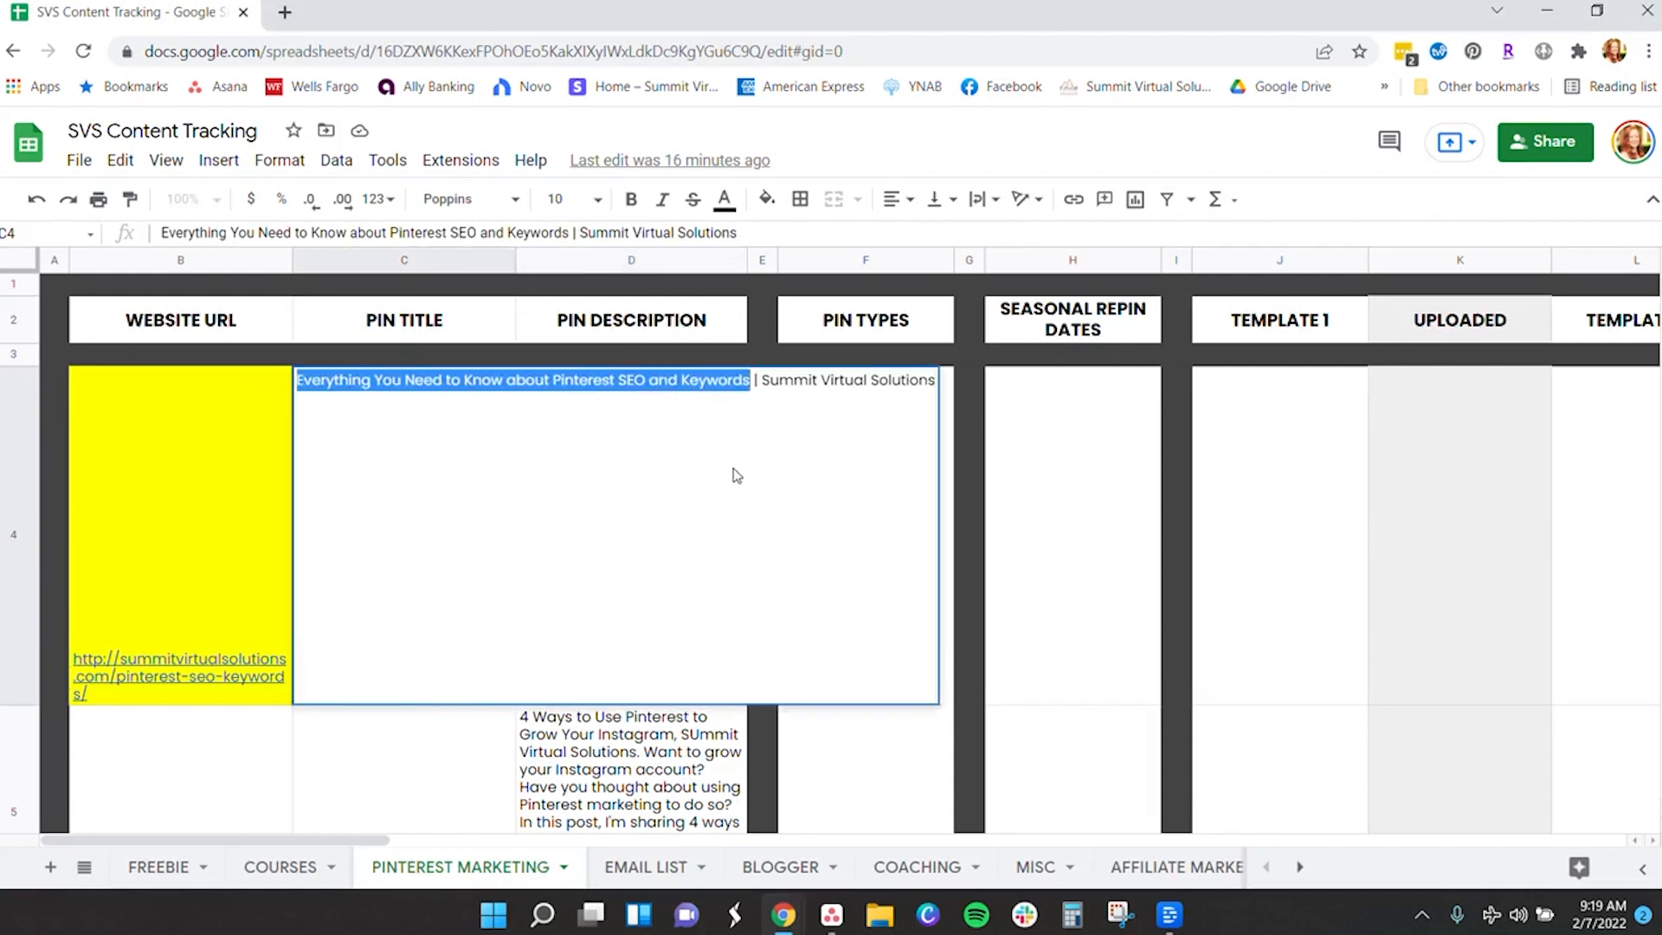
{"action": "key", "text": "alt+Tab"}
{"action": "left_click", "coordinate": [1103, 496]}
{"action": "left_click_drag", "start_coordinate": [1101, 528], "coordinate": [949, 458]}
{"action": "key", "text": "ctrl+v"}
{"action": "left_click", "coordinate": [1400, 557]}
{"action": "left_click_drag", "start_coordinate": [1088, 519], "coordinate": [1086, 506]}
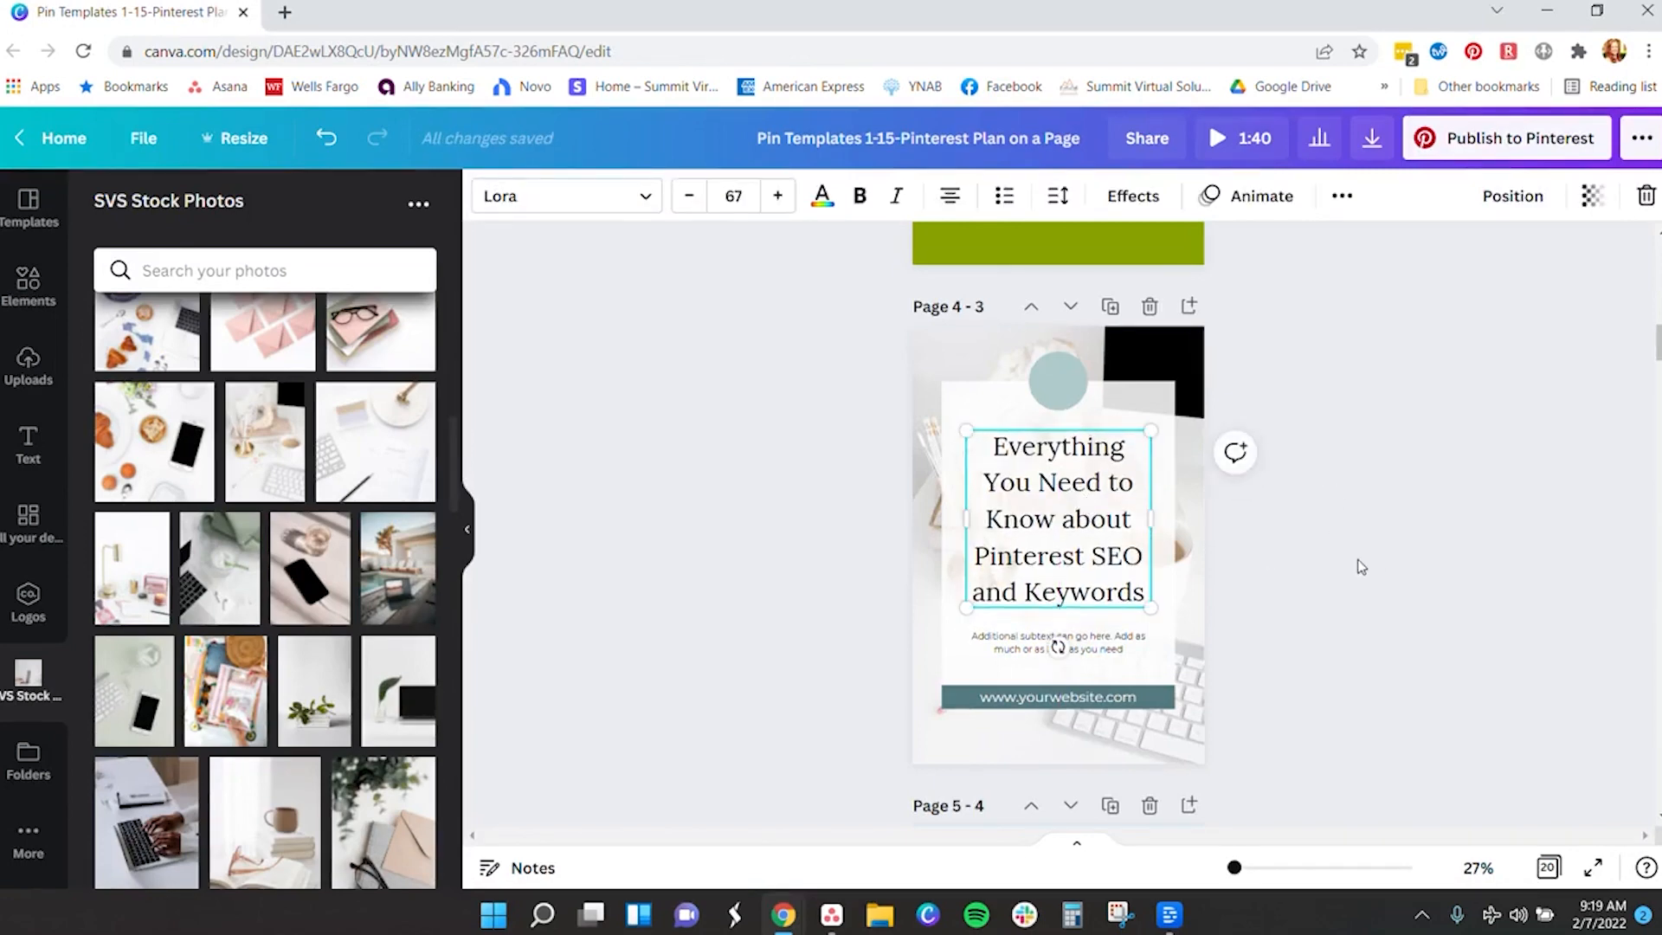
- Paste the Pinterest SEO and Keywords title into Page 6's headline and move it up
{"action": "scroll", "coordinate": [1360, 567], "scroll_direction": "down", "scroll_amount": 10}
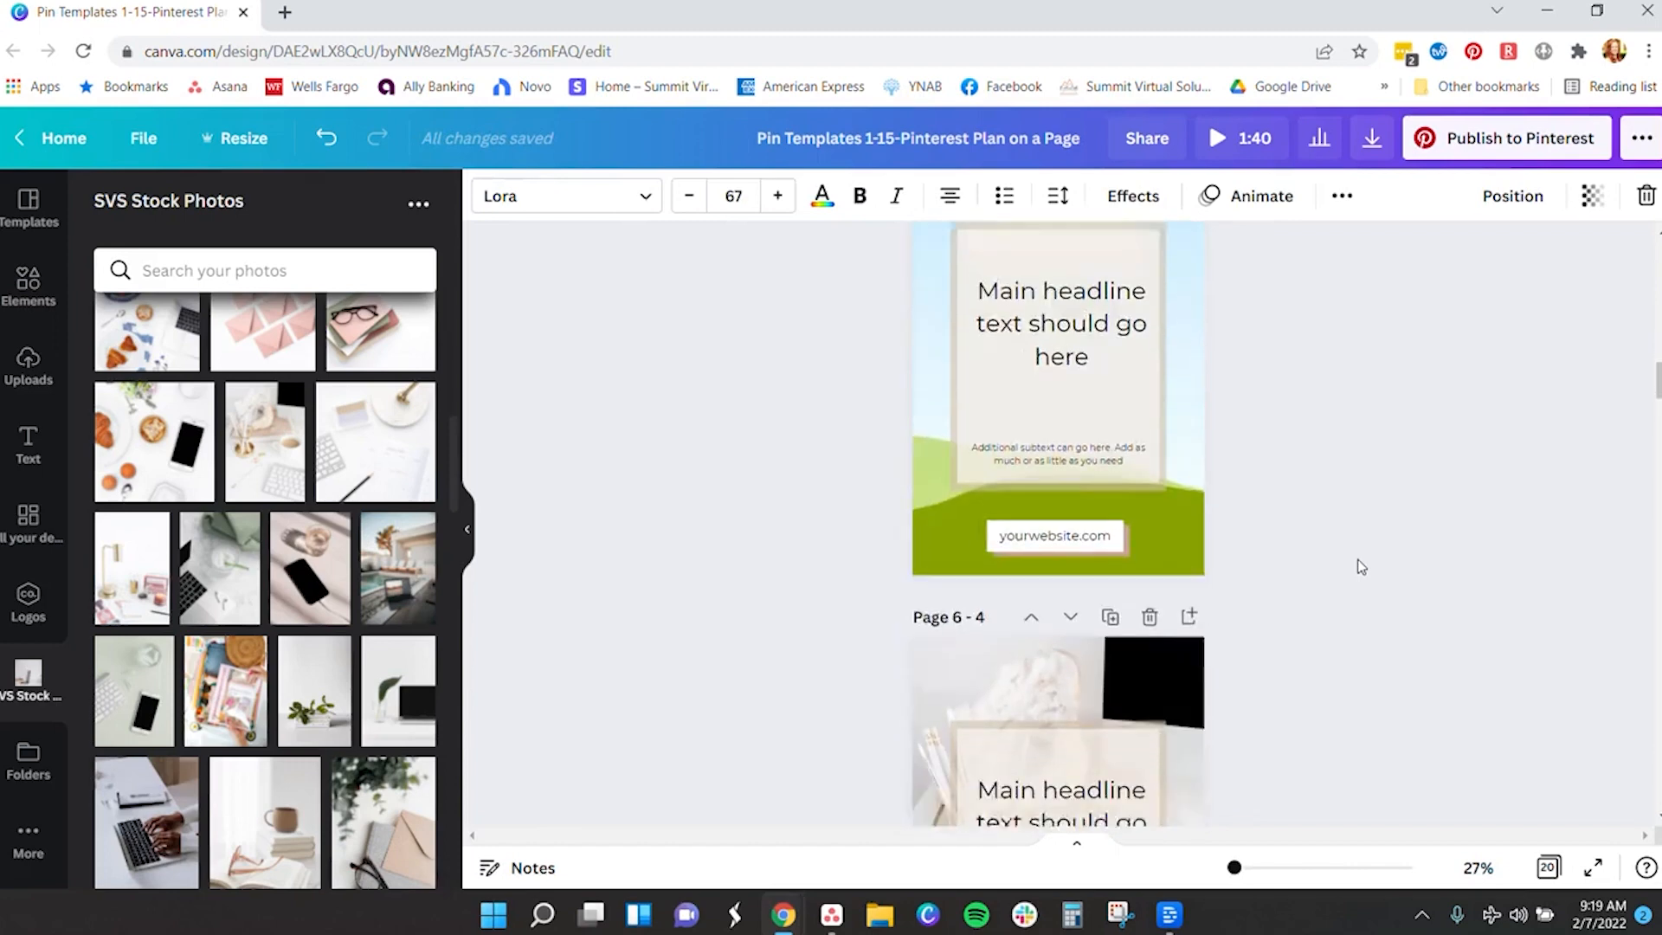
{"action": "left_click", "coordinate": [1052, 472]}
{"action": "double_click", "coordinate": [1056, 468]}
{"action": "key", "text": "ctrl+v"}
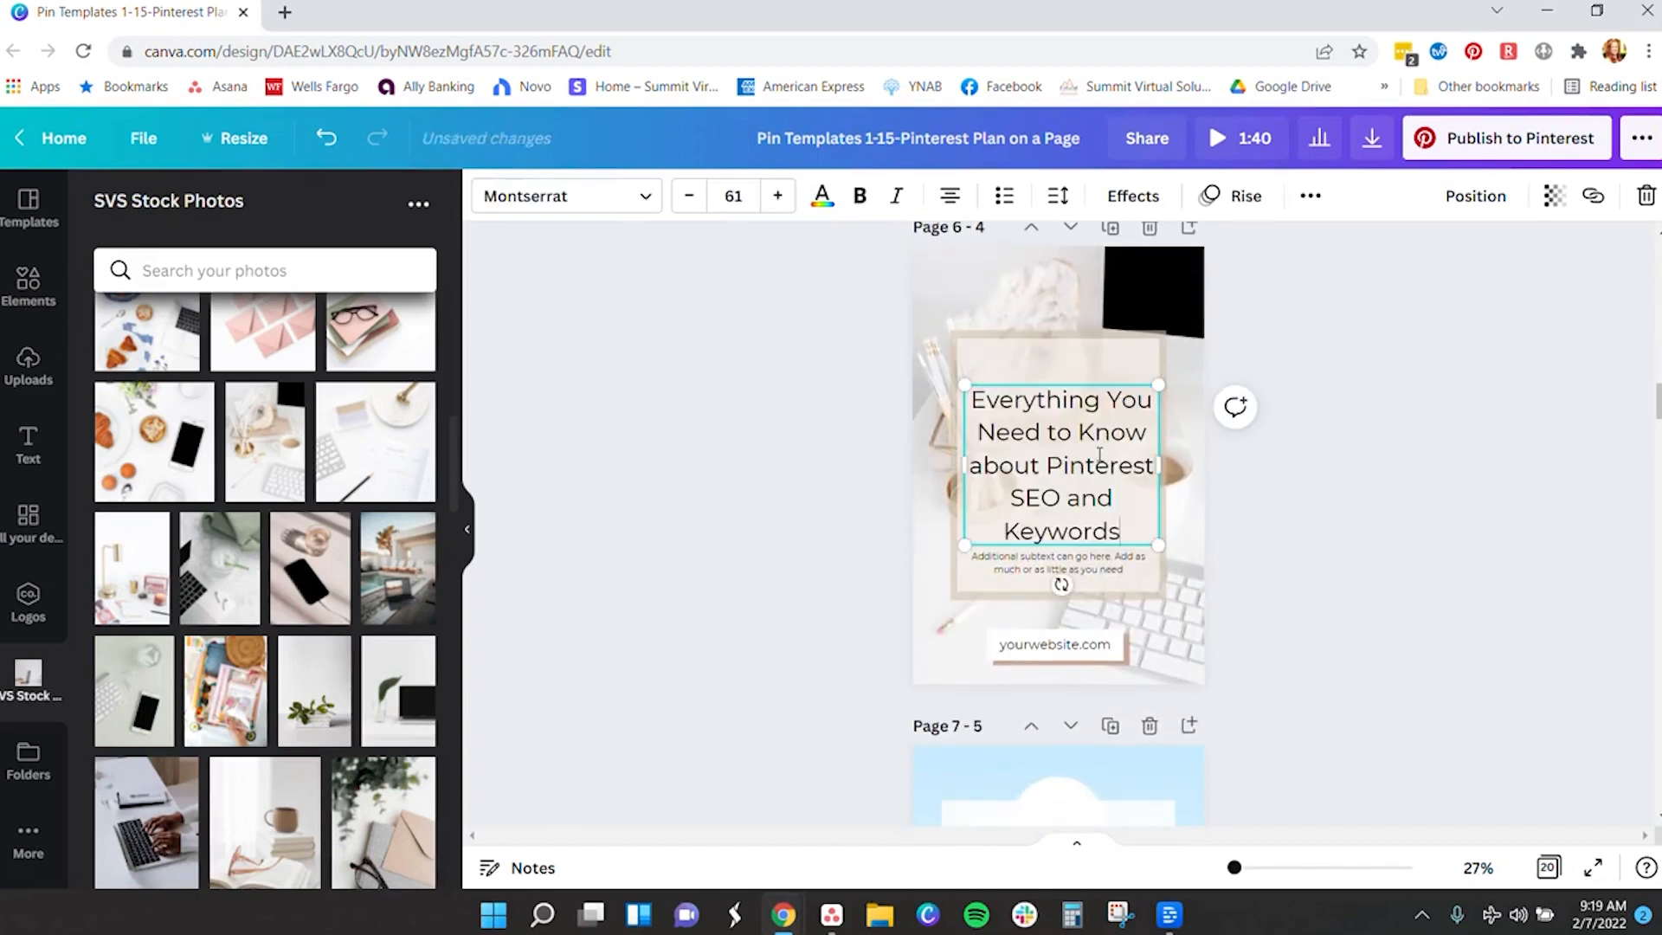
{"action": "left_click", "coordinate": [1279, 491]}
{"action": "left_click_drag", "start_coordinate": [1062, 481], "coordinate": [1057, 452]}
- Paste the title into Page 7's headline and move it up clear of the subtext
{"action": "scroll", "coordinate": [1368, 528], "scroll_direction": "down", "scroll_amount": 5}
{"action": "double_click", "coordinate": [1053, 387]}
{"action": "key", "text": "ctrl+v"}
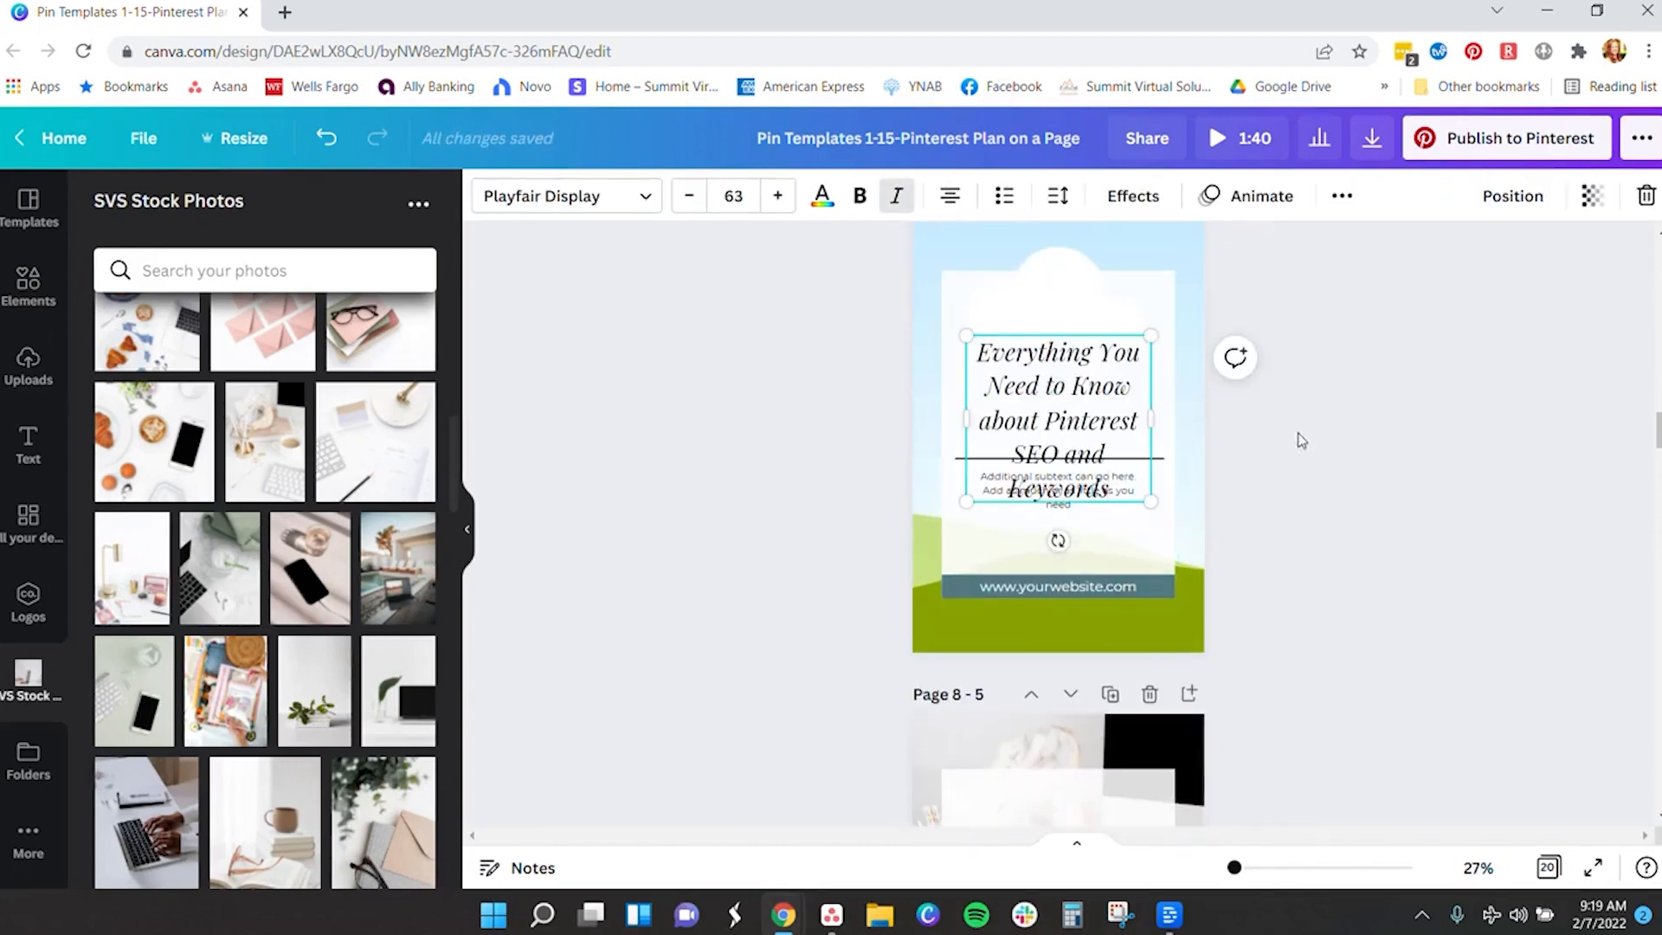
{"action": "left_click_drag", "start_coordinate": [1137, 426], "coordinate": [978, 345]}
{"action": "left_click", "coordinate": [1232, 426]}
{"action": "left_click", "coordinate": [1058, 414]}
{"action": "left_click_drag", "start_coordinate": [1058, 414], "coordinate": [1057, 361]}
- Try a font size of 62 on the Page 7 headline, then undo the change
{"action": "left_click", "coordinate": [690, 196]}
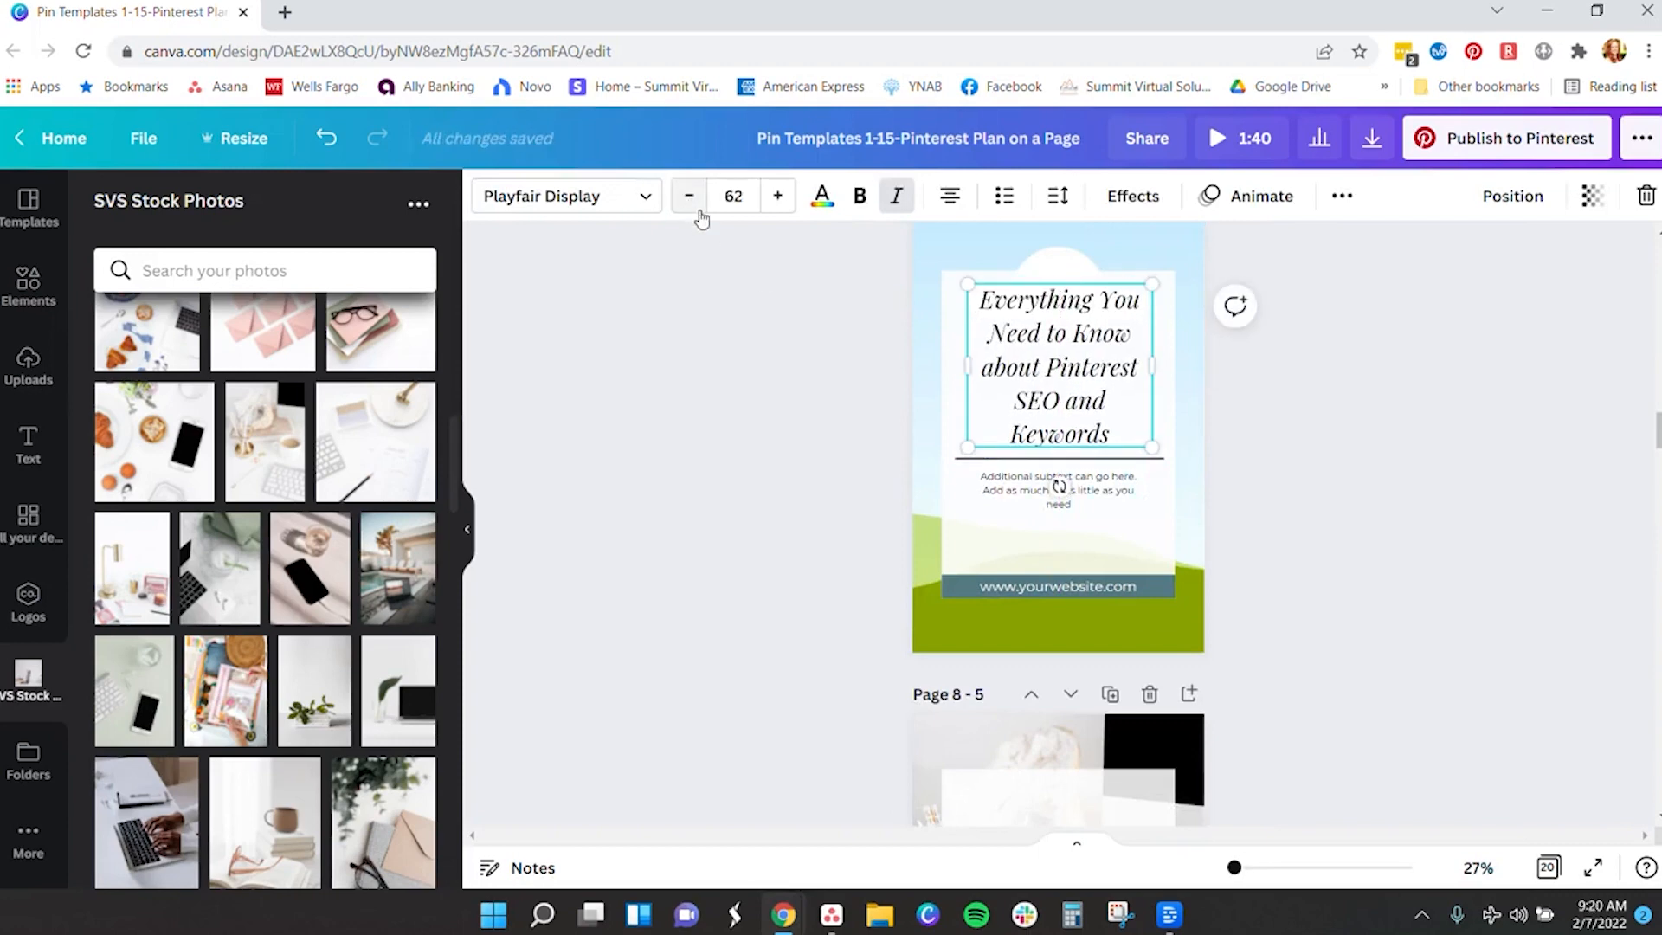
{"action": "left_click", "coordinate": [1291, 495]}
{"action": "scroll", "coordinate": [1349, 526], "scroll_direction": "down", "scroll_amount": 5}
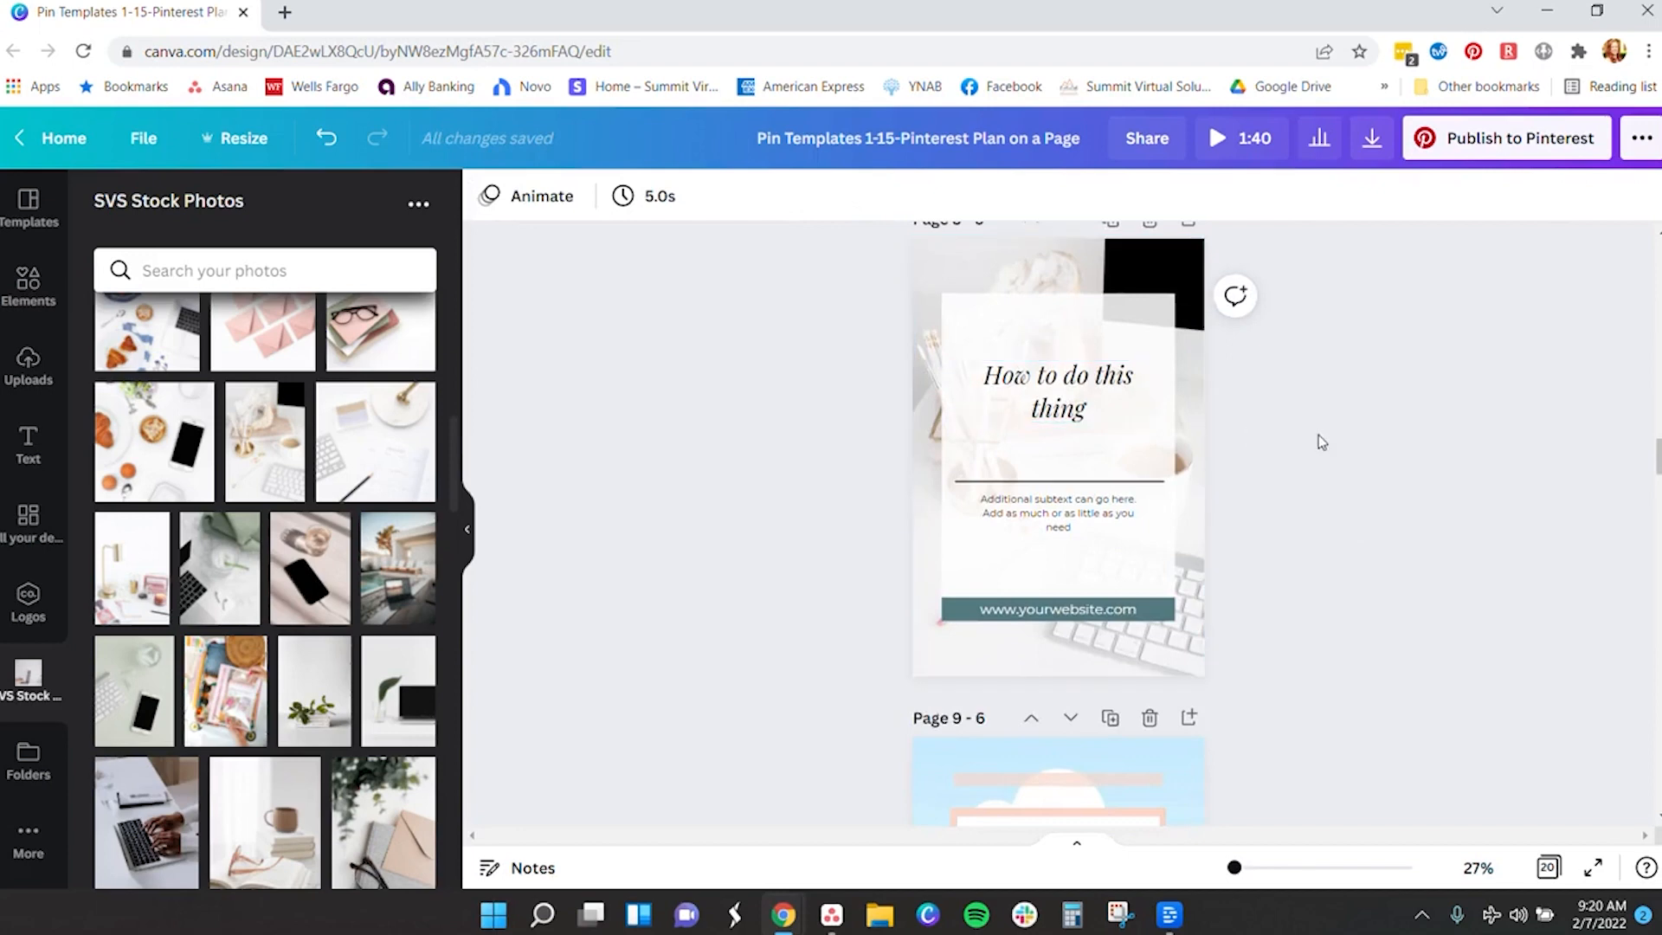
{"action": "scroll", "coordinate": [1318, 434], "scroll_direction": "up", "scroll_amount": 8}
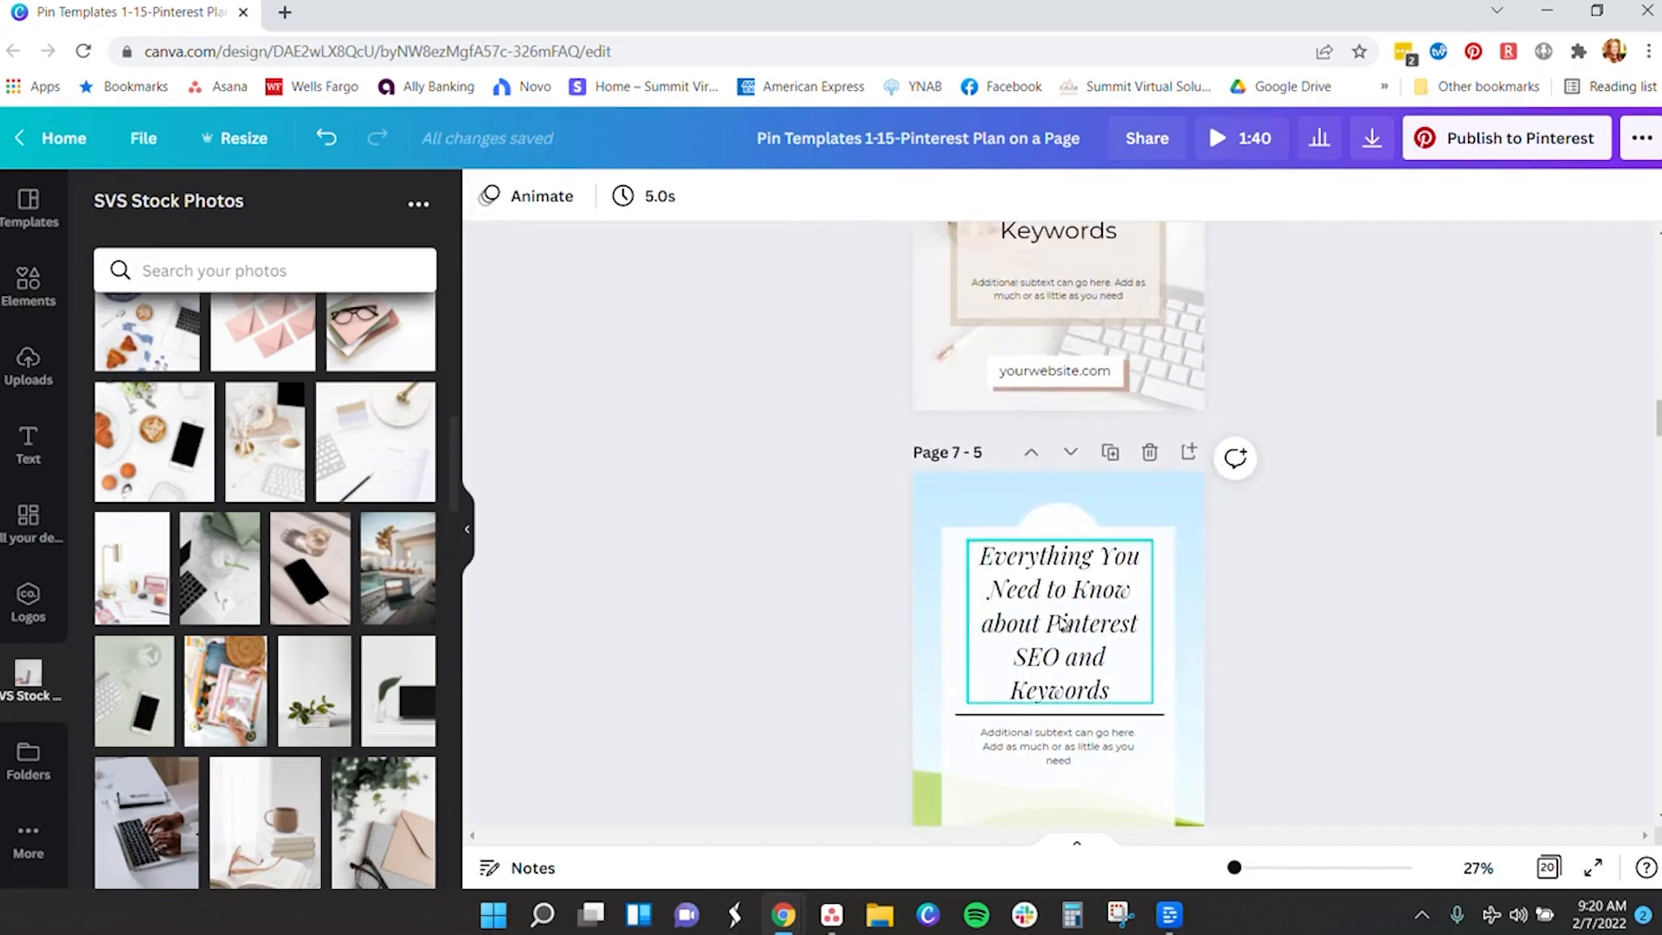
{"action": "scroll", "coordinate": [1065, 623], "scroll_direction": "down", "scroll_amount": 2}
{"action": "left_click", "coordinate": [1027, 536]}
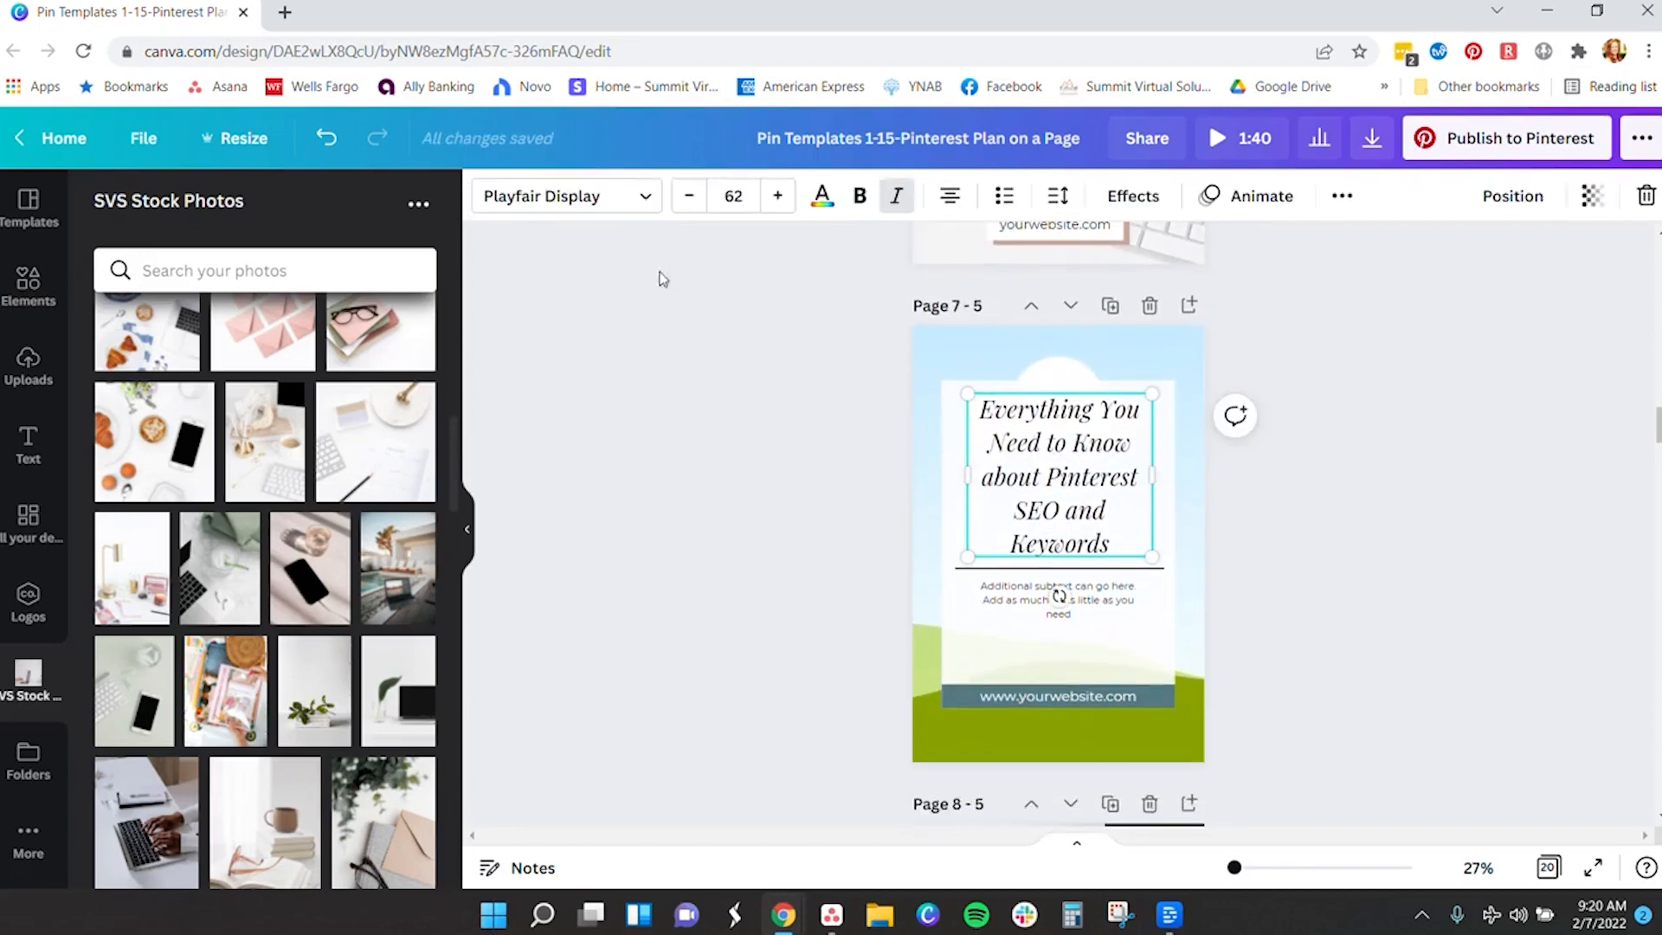
{"action": "left_click", "coordinate": [312, 143]}
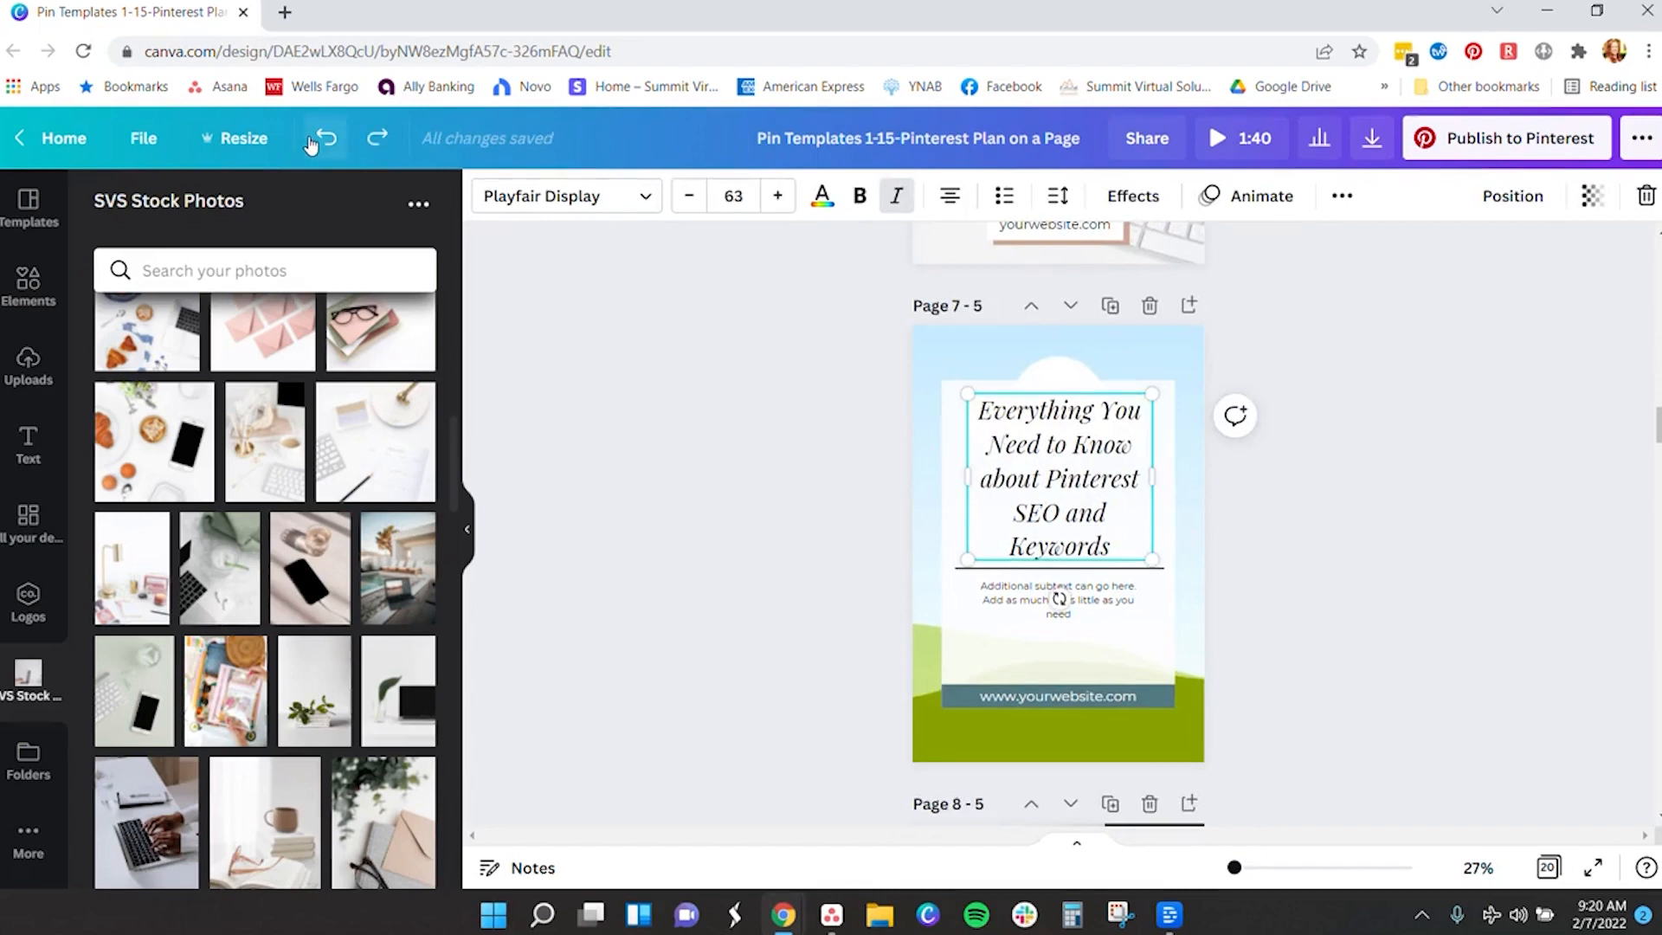
{"action": "left_click", "coordinate": [316, 147]}
- Paste the title into Page 8's headline and move it above the divider line
{"action": "scroll", "coordinate": [1316, 494], "scroll_direction": "down", "scroll_amount": 6}
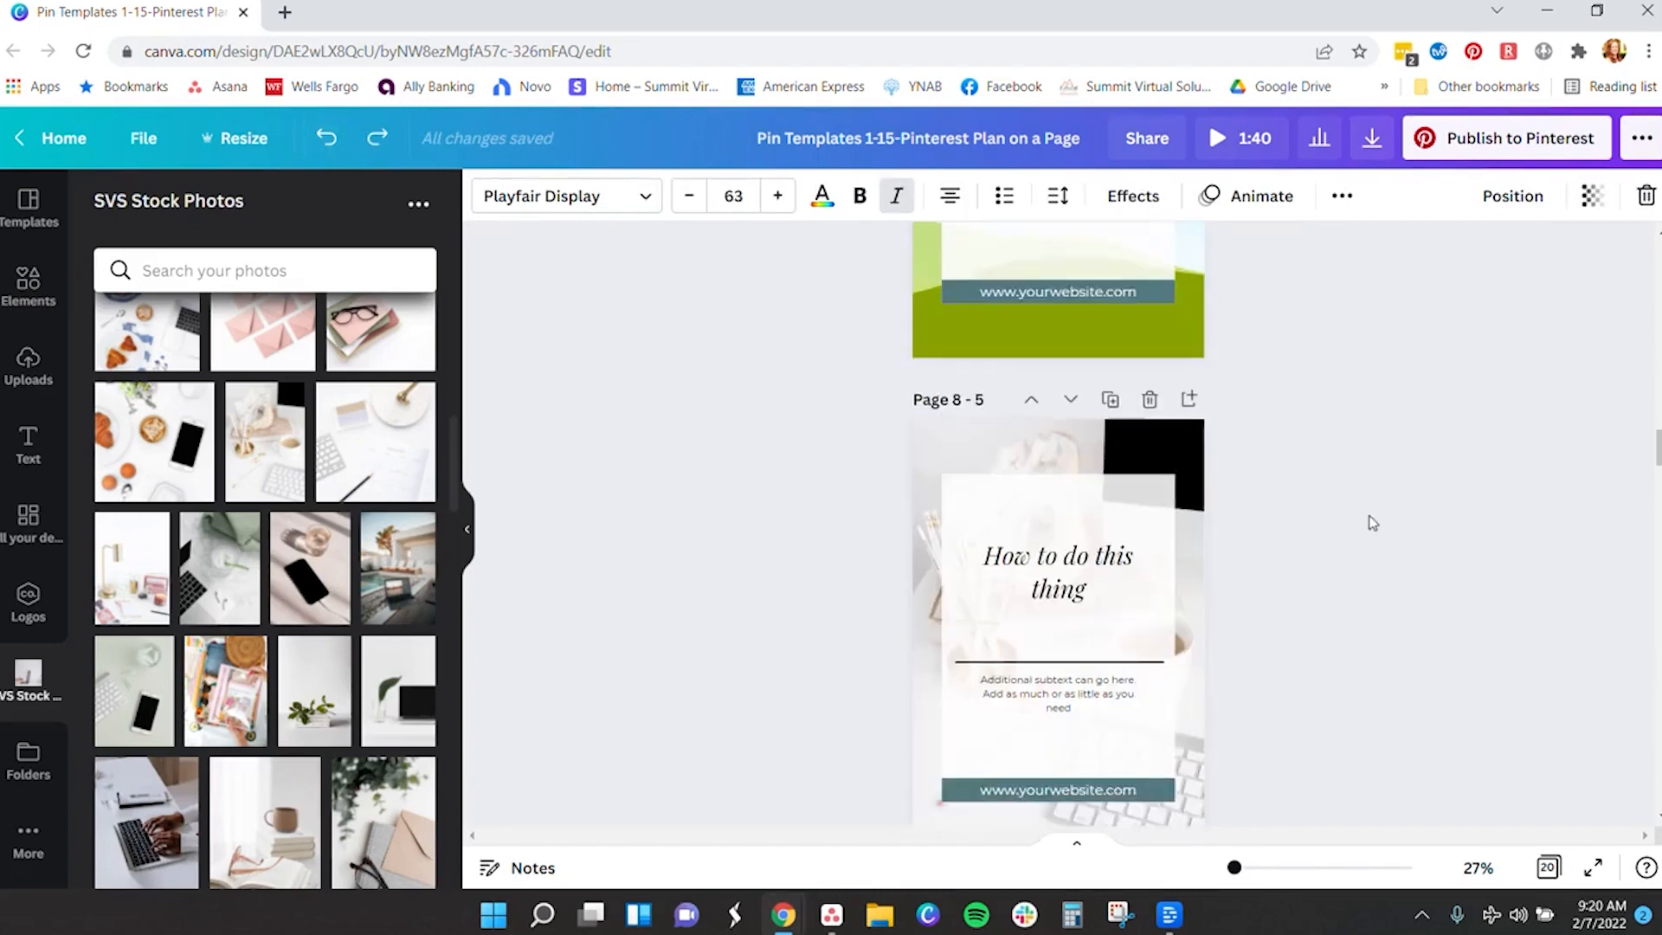
{"action": "left_click", "coordinate": [1039, 387]}
{"action": "left_click", "coordinate": [1039, 387]}
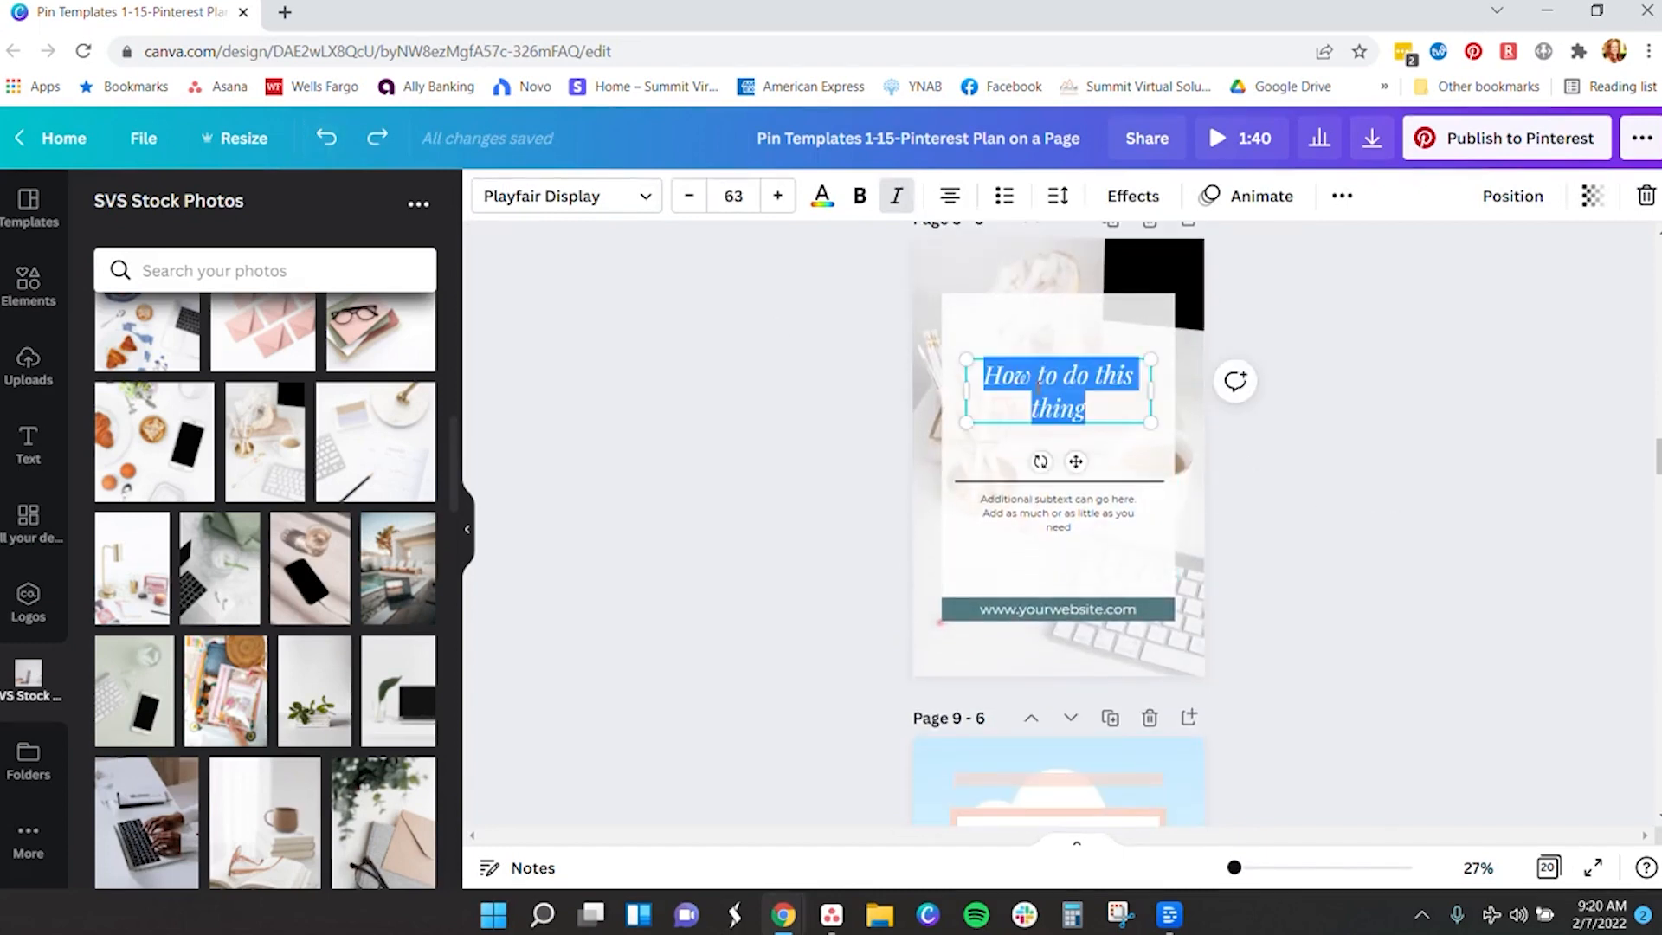
{"action": "type", "text": "Everything You Need to Know about Pinterest SEO and Keywords"}
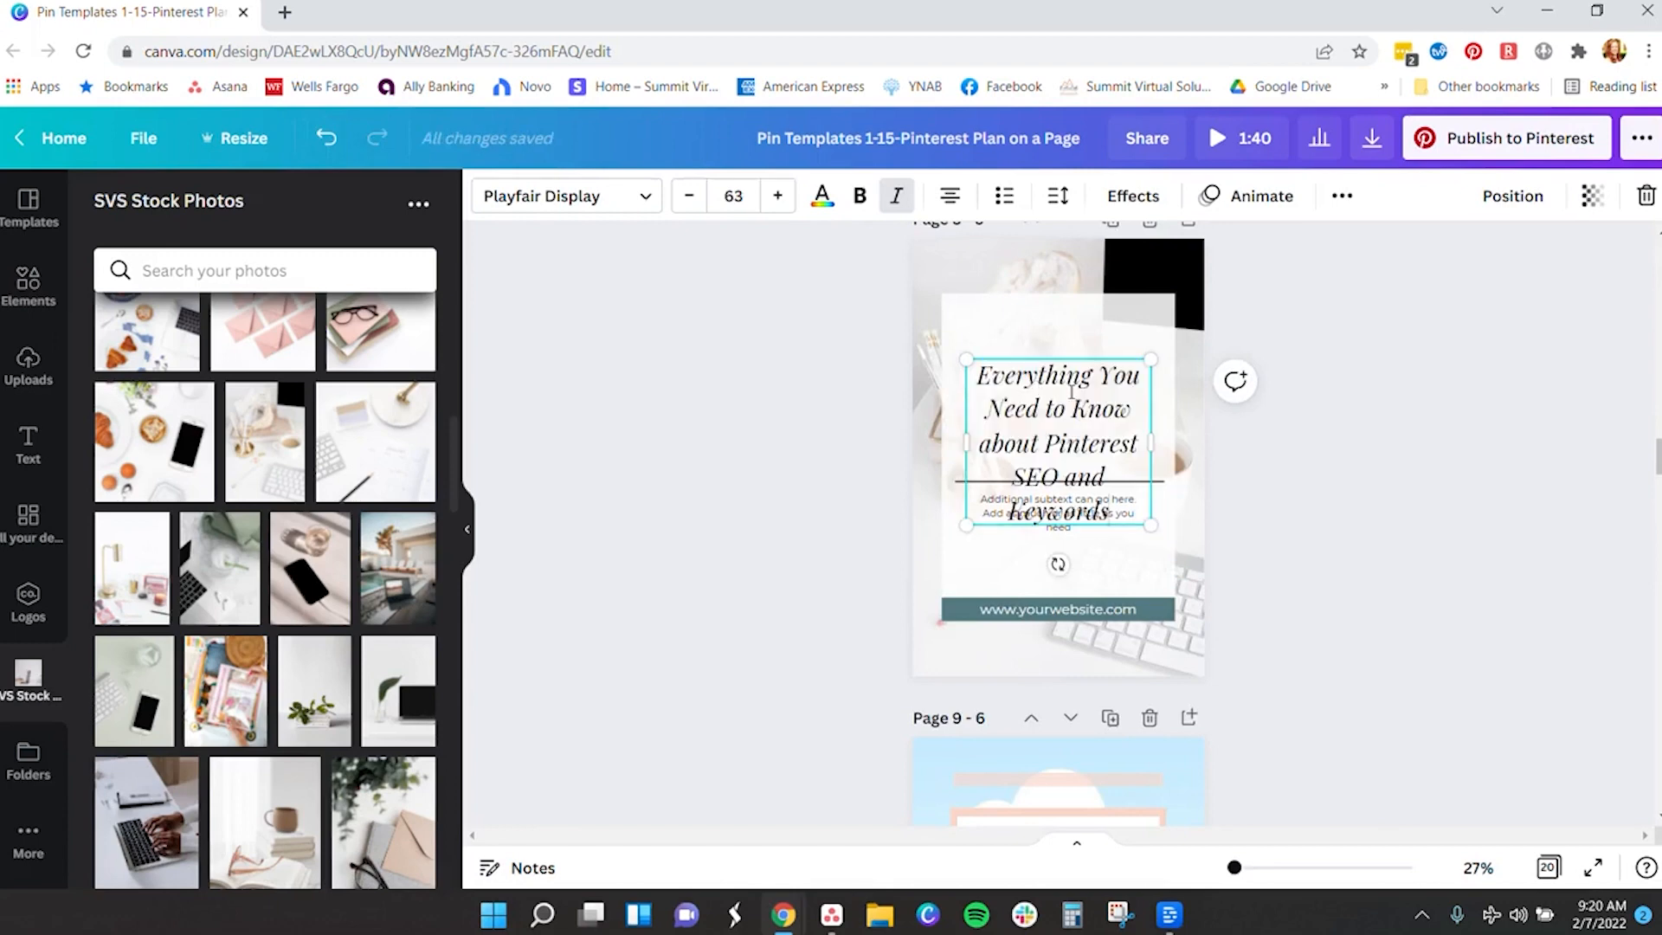
{"action": "left_click_drag", "start_coordinate": [1061, 429], "coordinate": [1061, 374]}
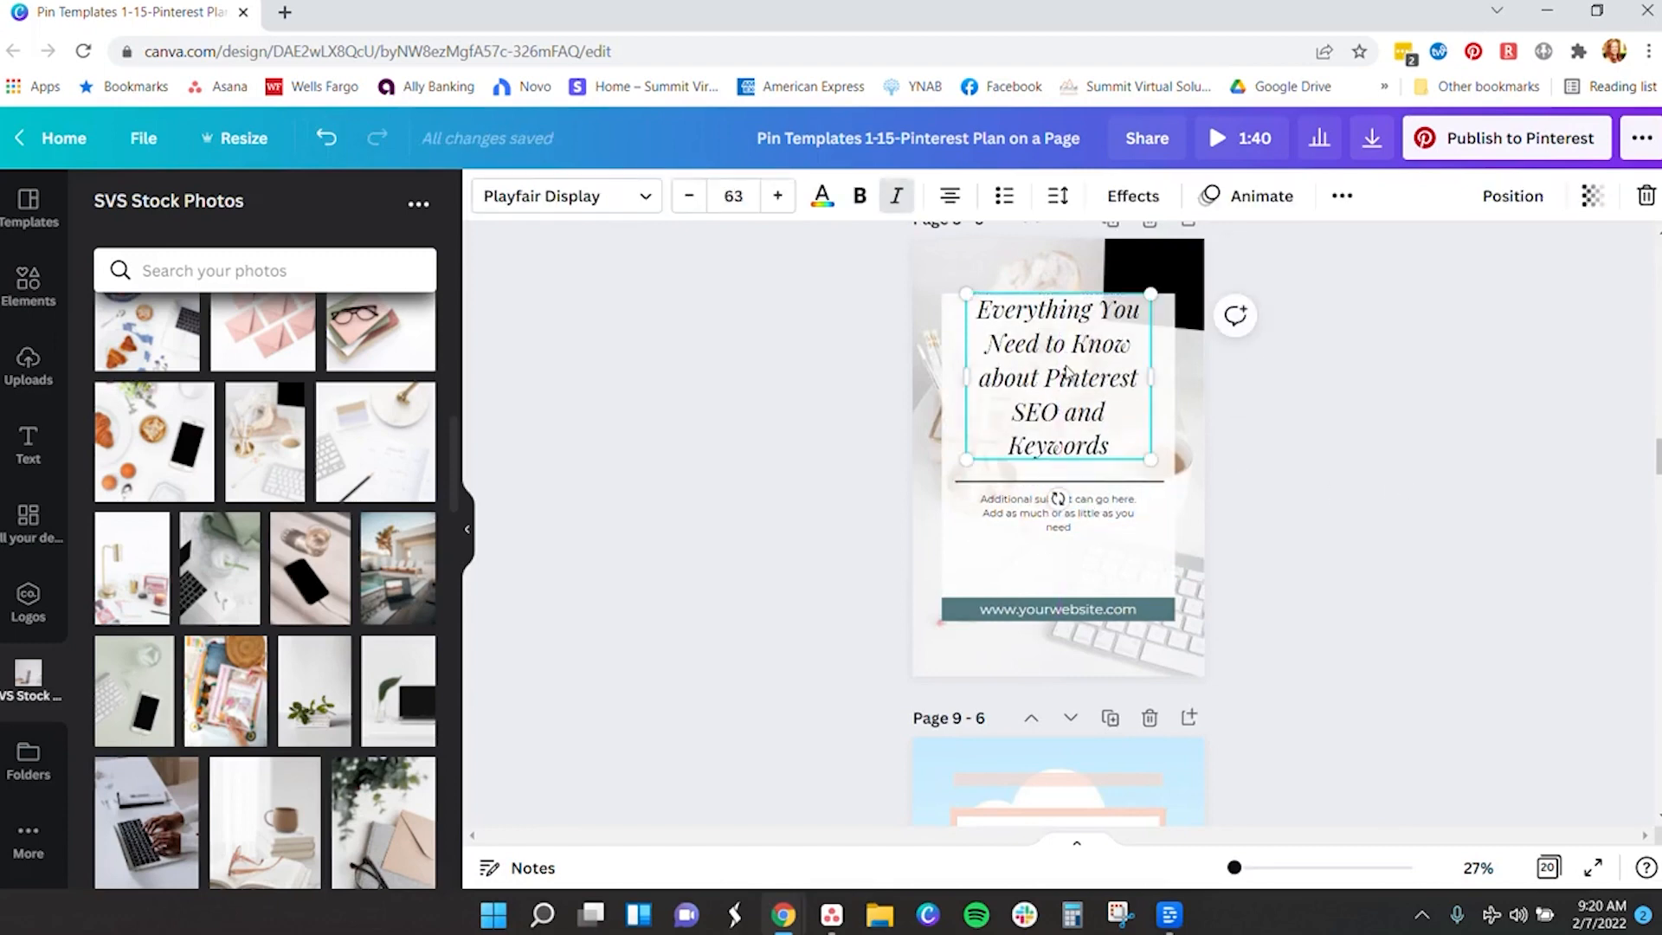
{"action": "scroll", "coordinate": [1450, 493], "scroll_direction": "down", "scroll_amount": 10}
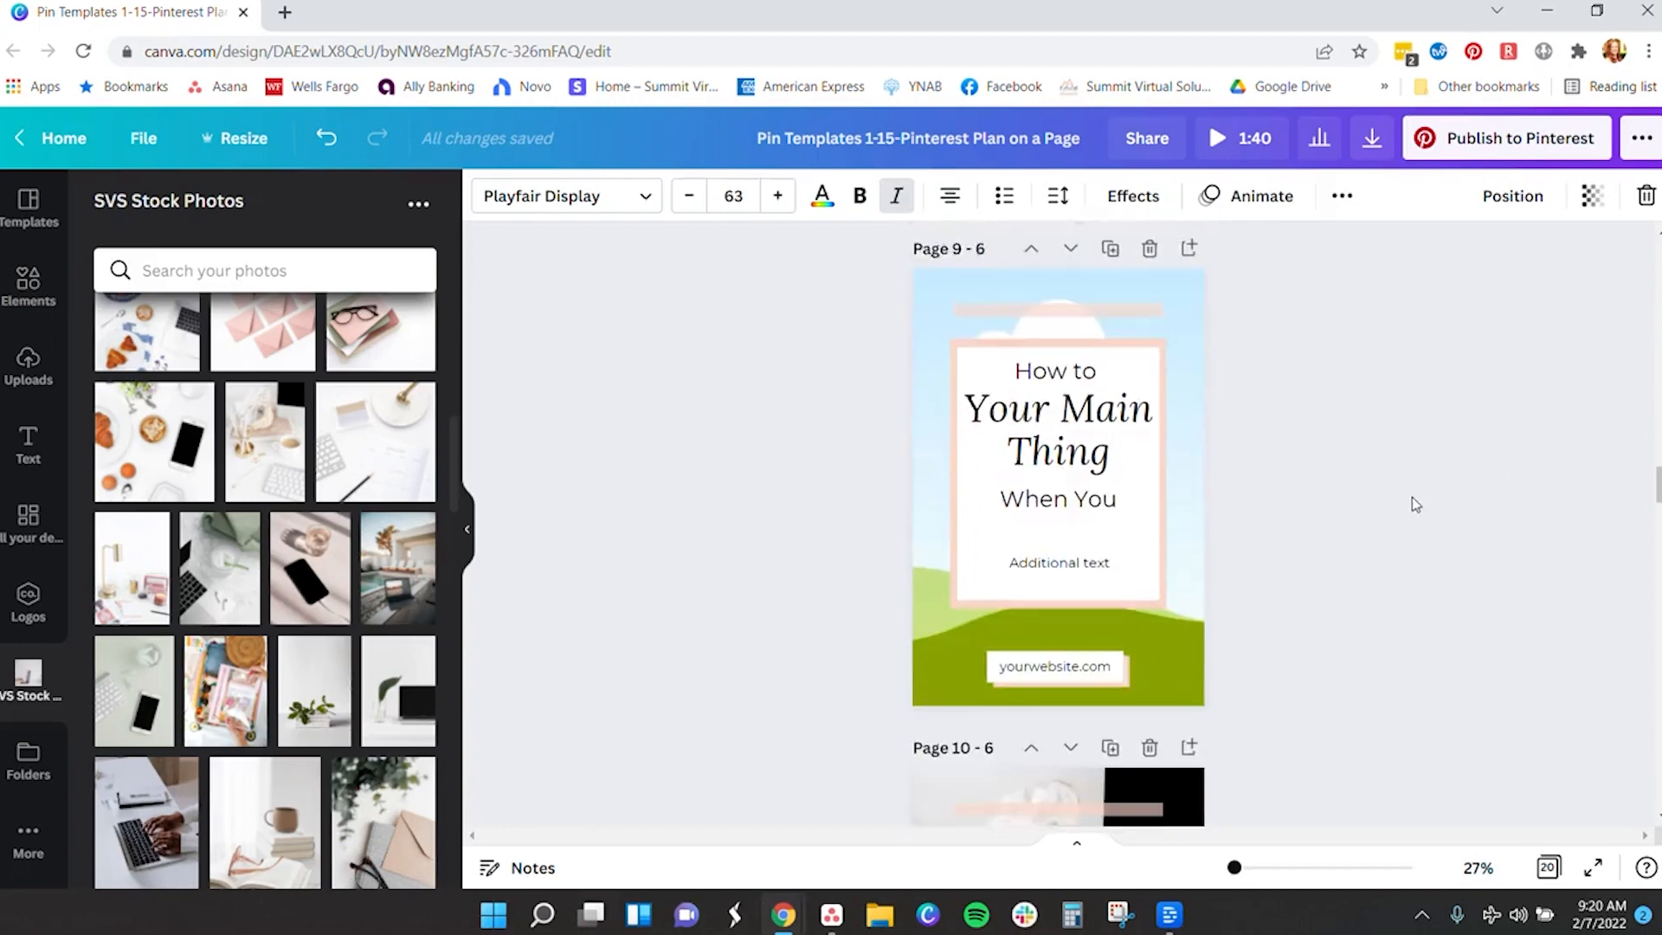
{"action": "scroll", "coordinate": [1409, 498], "scroll_direction": "down", "scroll_amount": 2}
{"action": "scroll", "coordinate": [1096, 368], "scroll_direction": "up", "scroll_amount": 1}
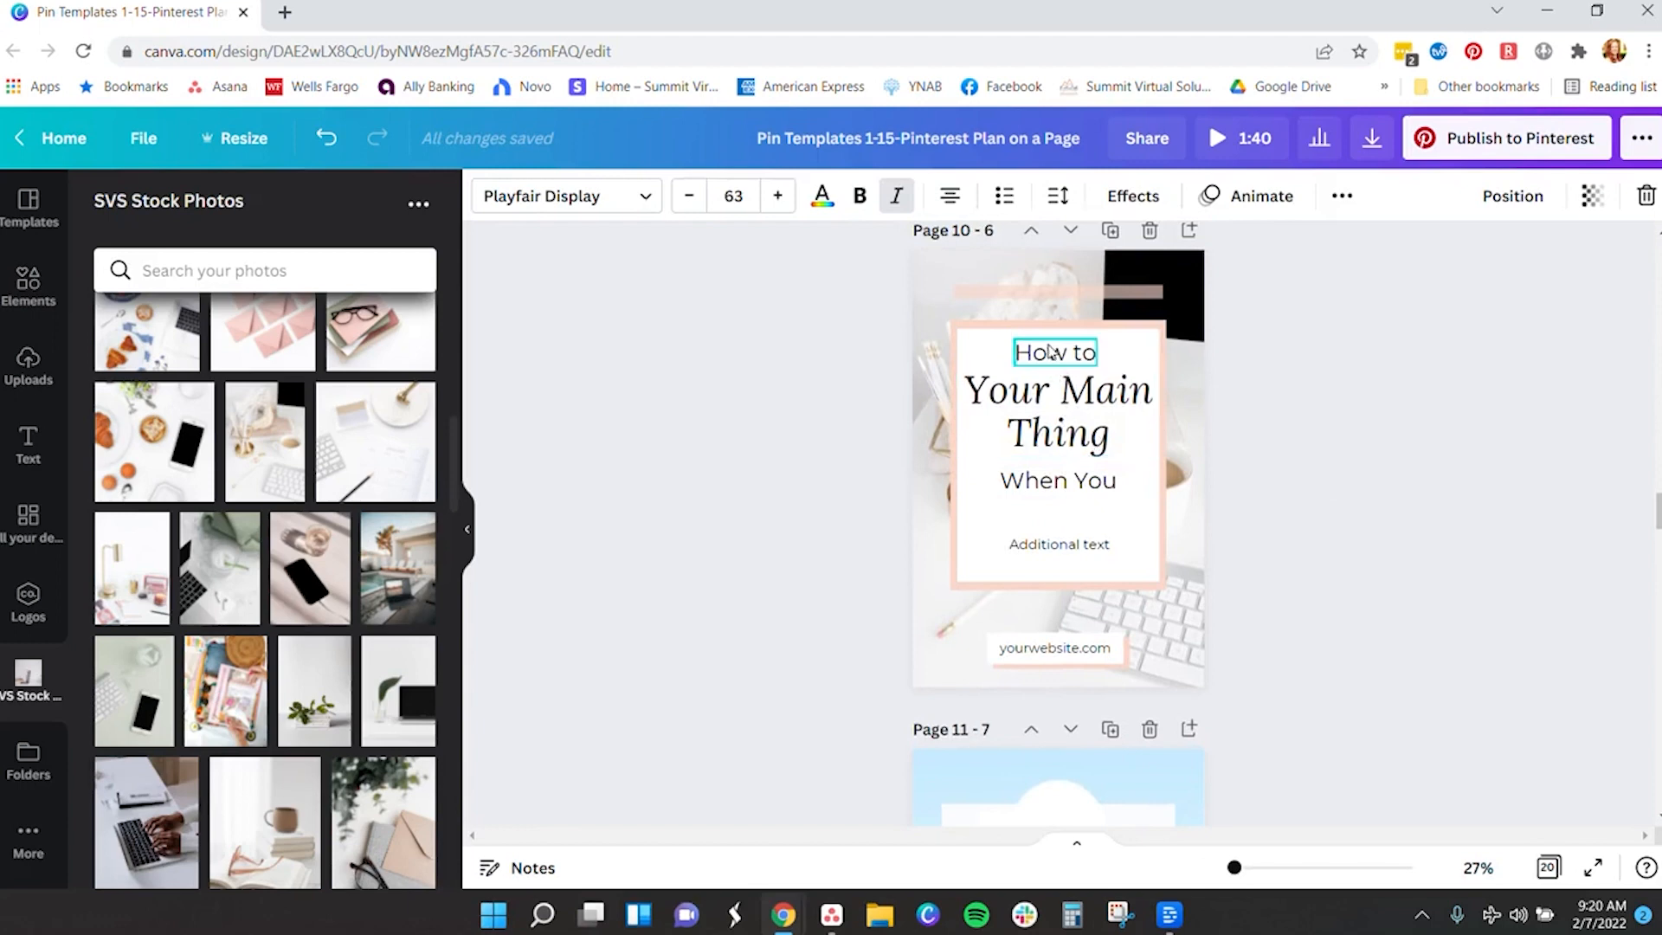
- Rewrite Page 10's text lines as 'Everything you need to know about / Pinterest SEO / And Keywords'
{"action": "left_click", "coordinate": [1055, 359]}
{"action": "type", "text": "Everything you nee"}
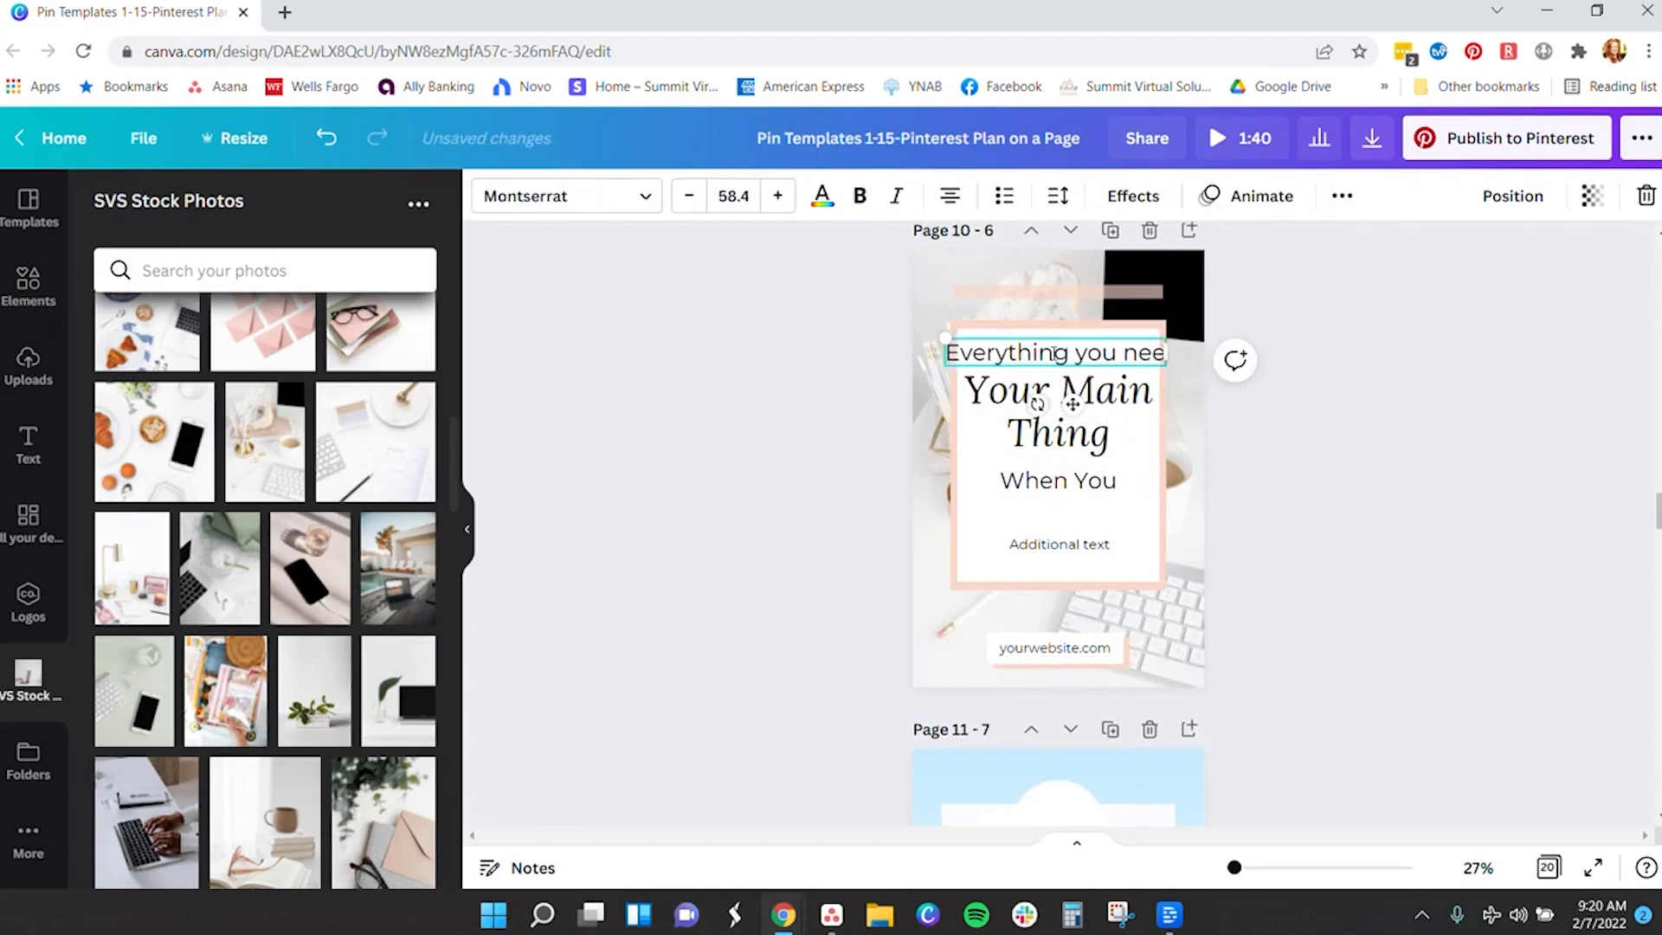
{"action": "type", "text": "d to know"}
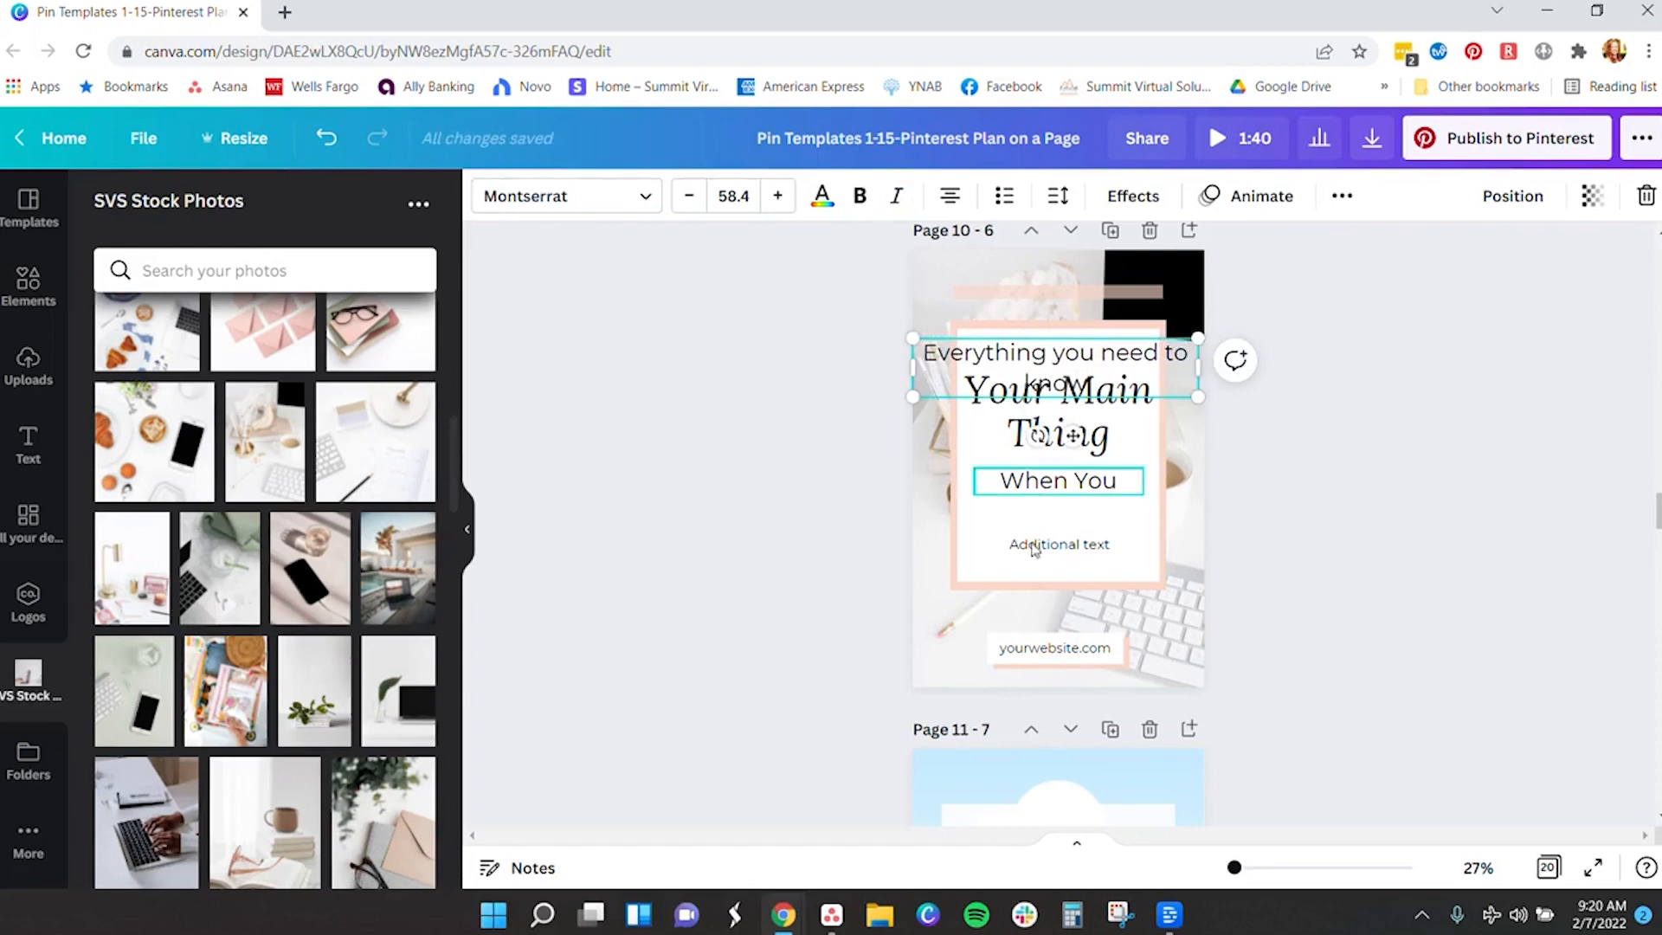
{"action": "double_click", "coordinate": [1112, 417]}
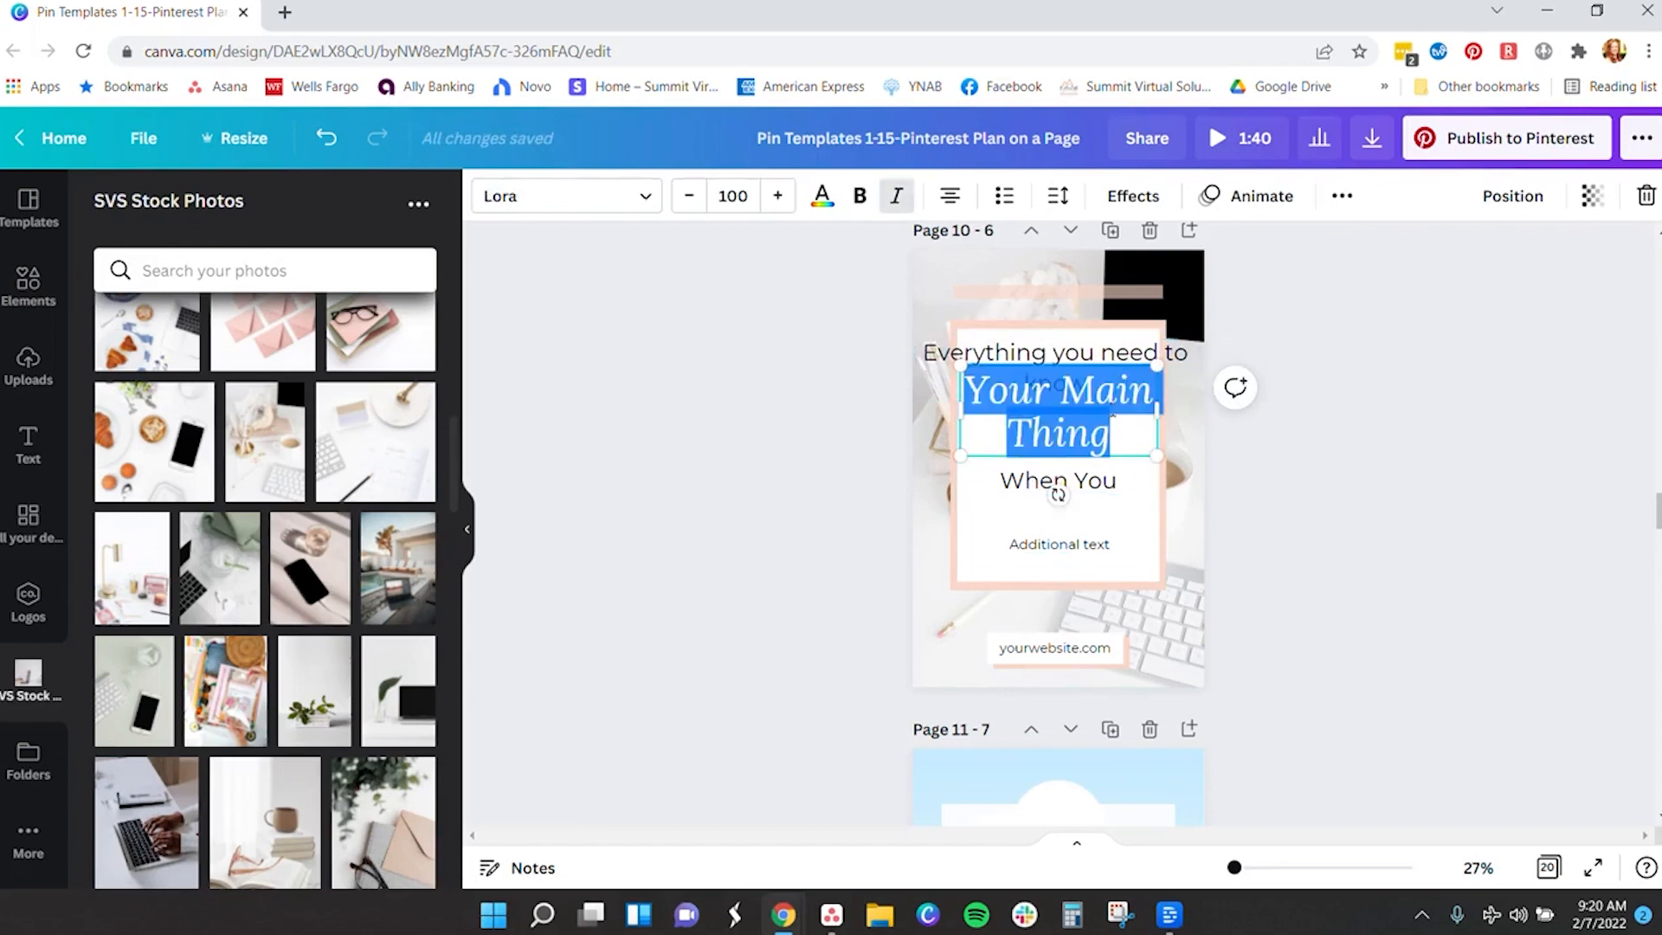
{"action": "left_click", "coordinate": [1051, 332]}
{"action": "left_click", "coordinate": [1085, 362]}
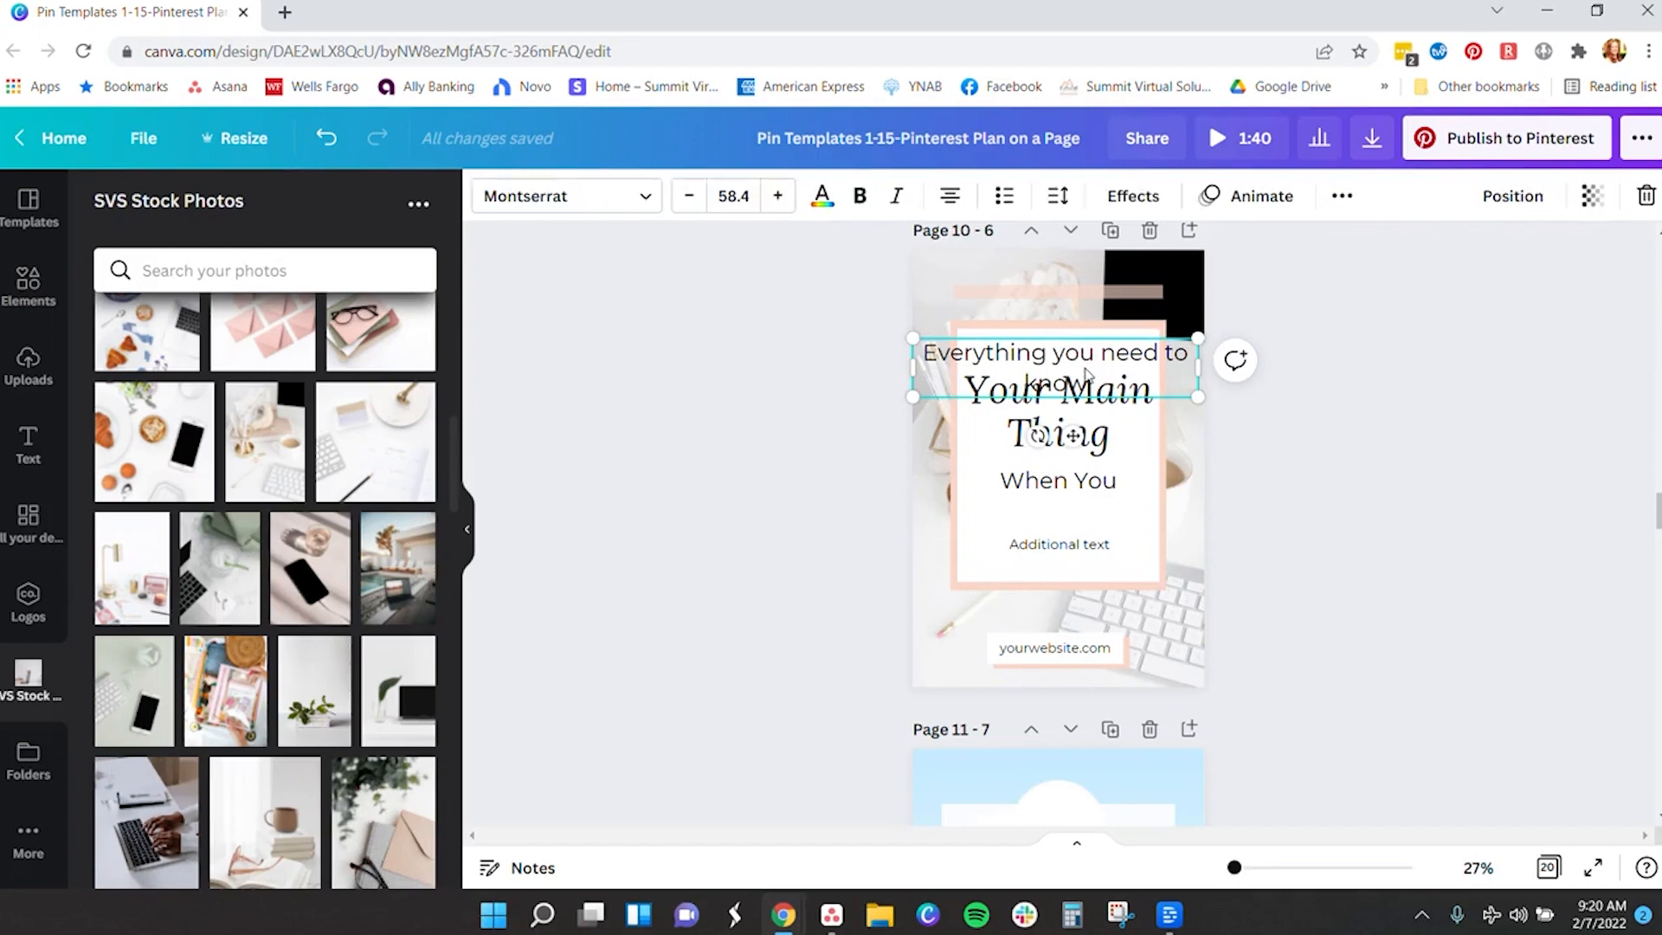
{"action": "type", "text": "about"}
{"action": "left_click", "coordinate": [1095, 407]}
{"action": "left_click", "coordinate": [1095, 409]}
{"action": "type", "text": "Pinterest SEO"}
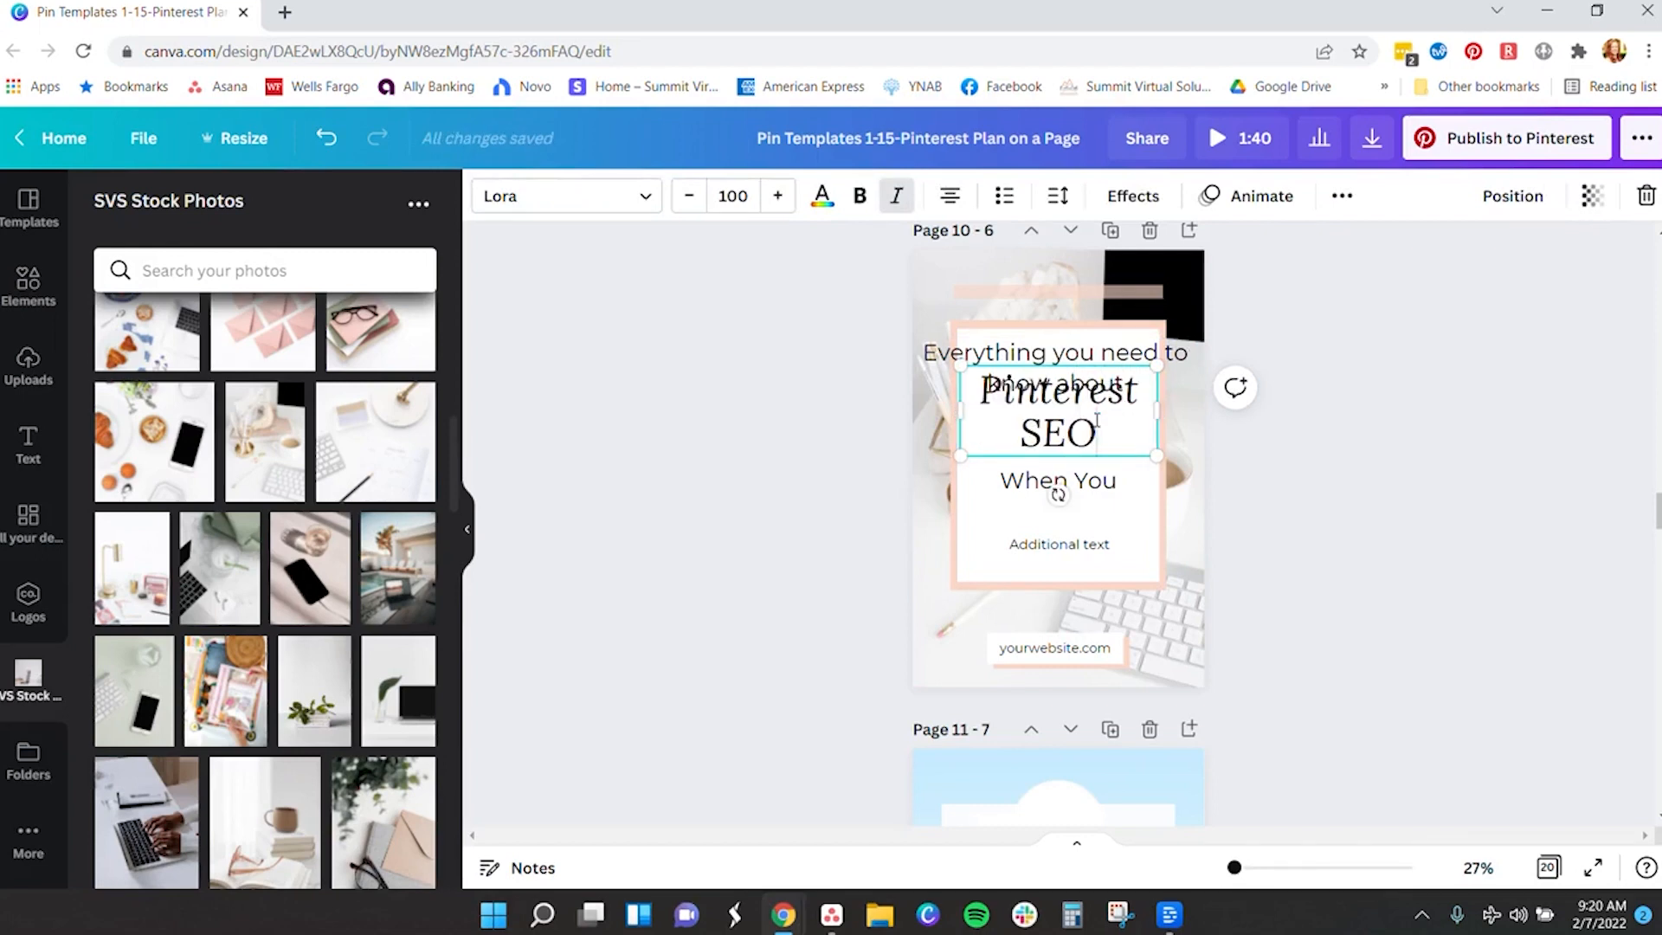
{"action": "double_click", "coordinate": [1093, 489]}
{"action": "type", "text": "A"}
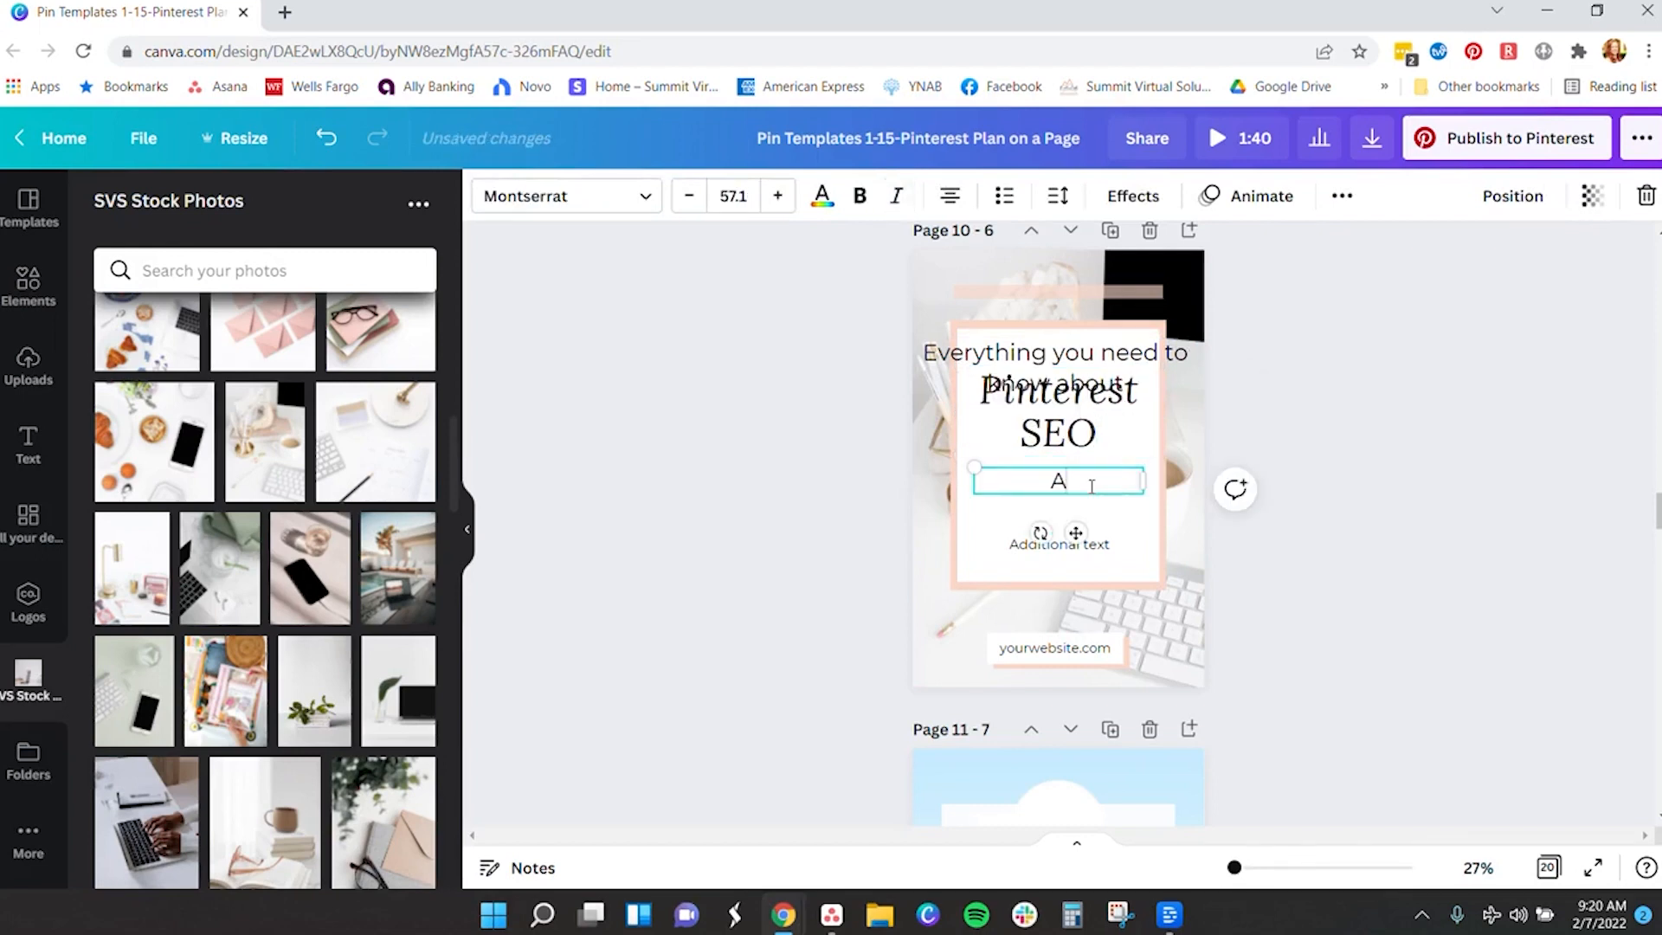
{"action": "type", "text": "nd Keywords"}
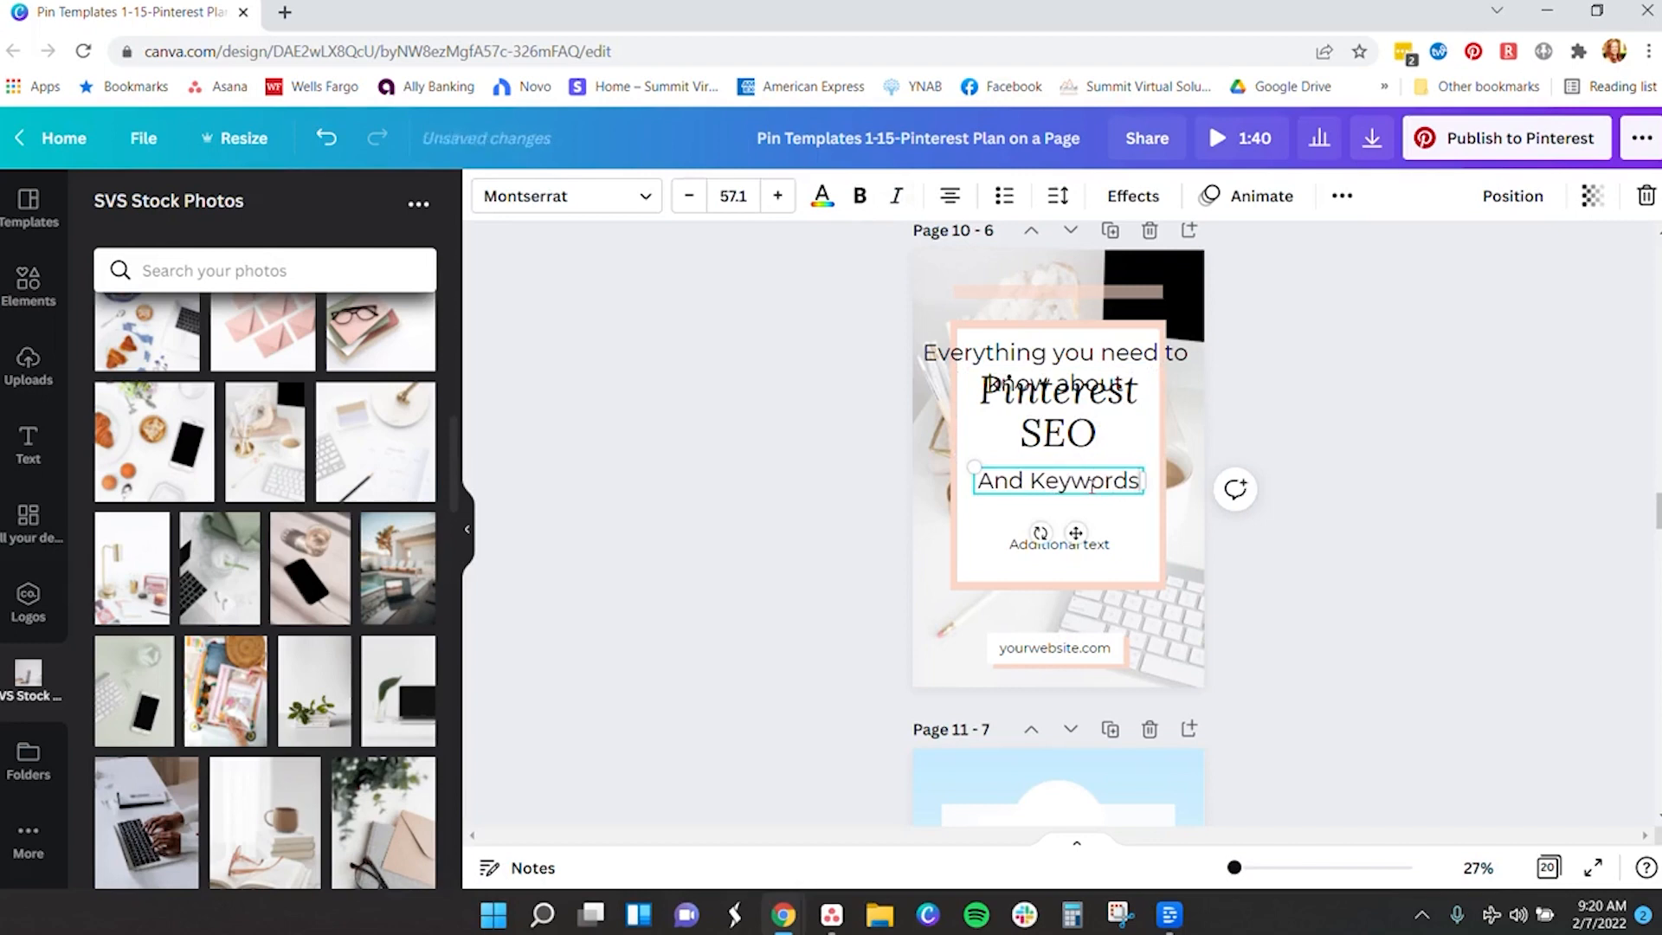
{"action": "left_click", "coordinate": [1409, 362]}
- Type 'Everything you need to know about Pinterest SEO and Keywords' over Page 12's placeholder title
{"action": "scroll", "coordinate": [1244, 543], "scroll_direction": "down", "scroll_amount": 8}
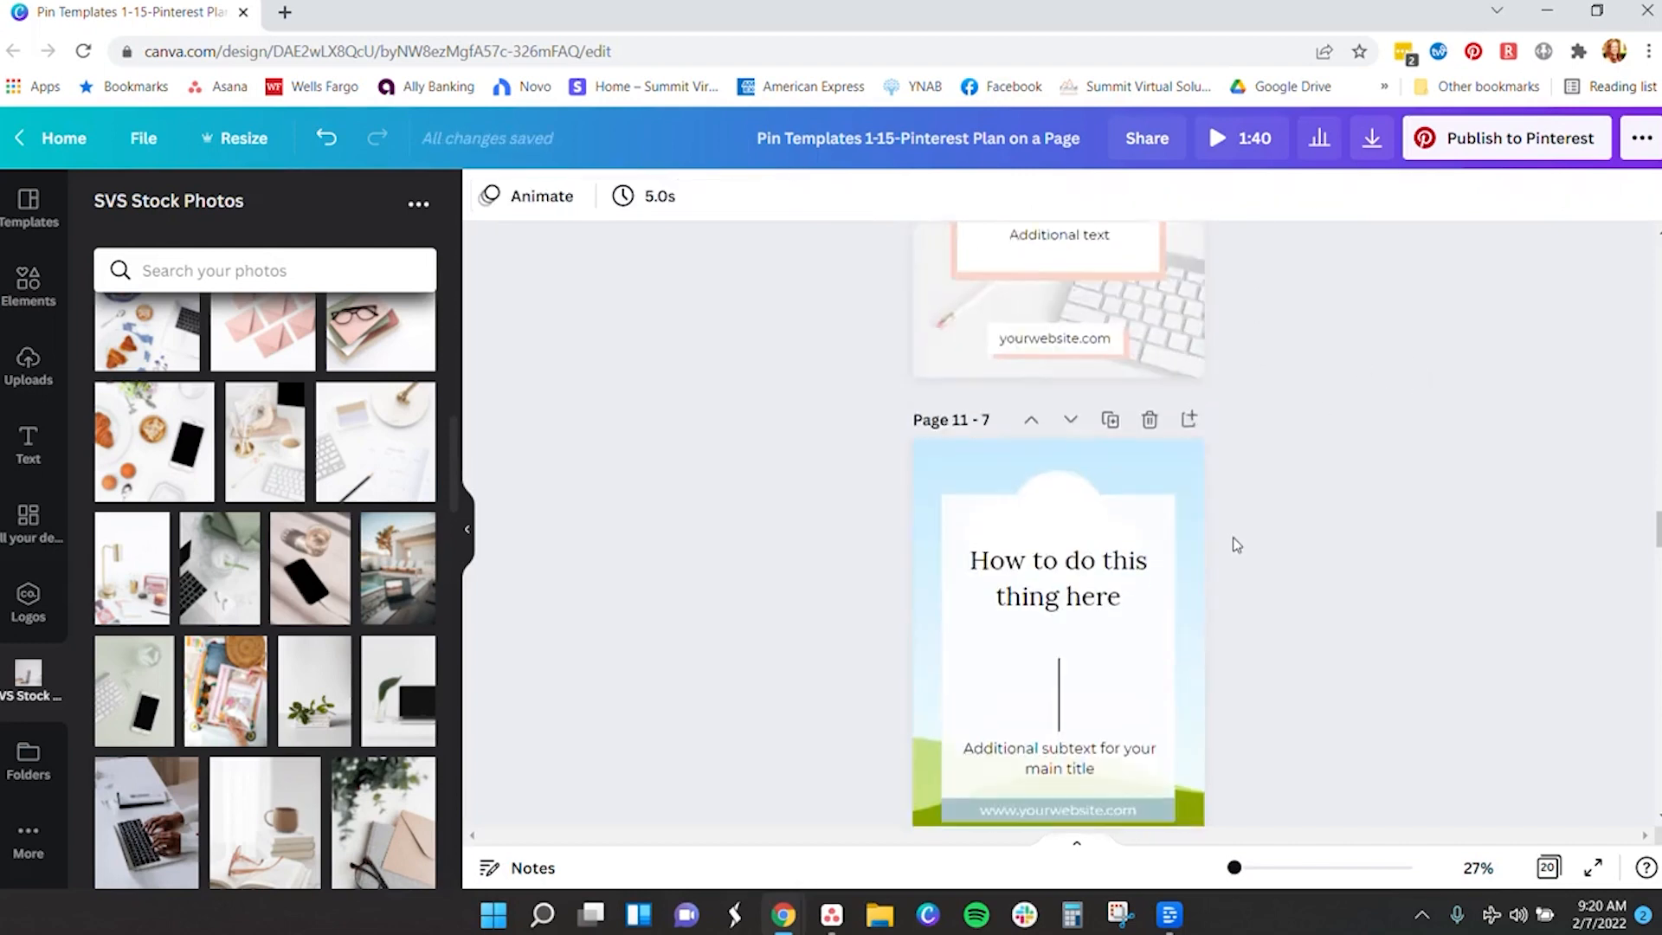
{"action": "scroll", "coordinate": [1244, 543], "scroll_direction": "down", "scroll_amount": 3}
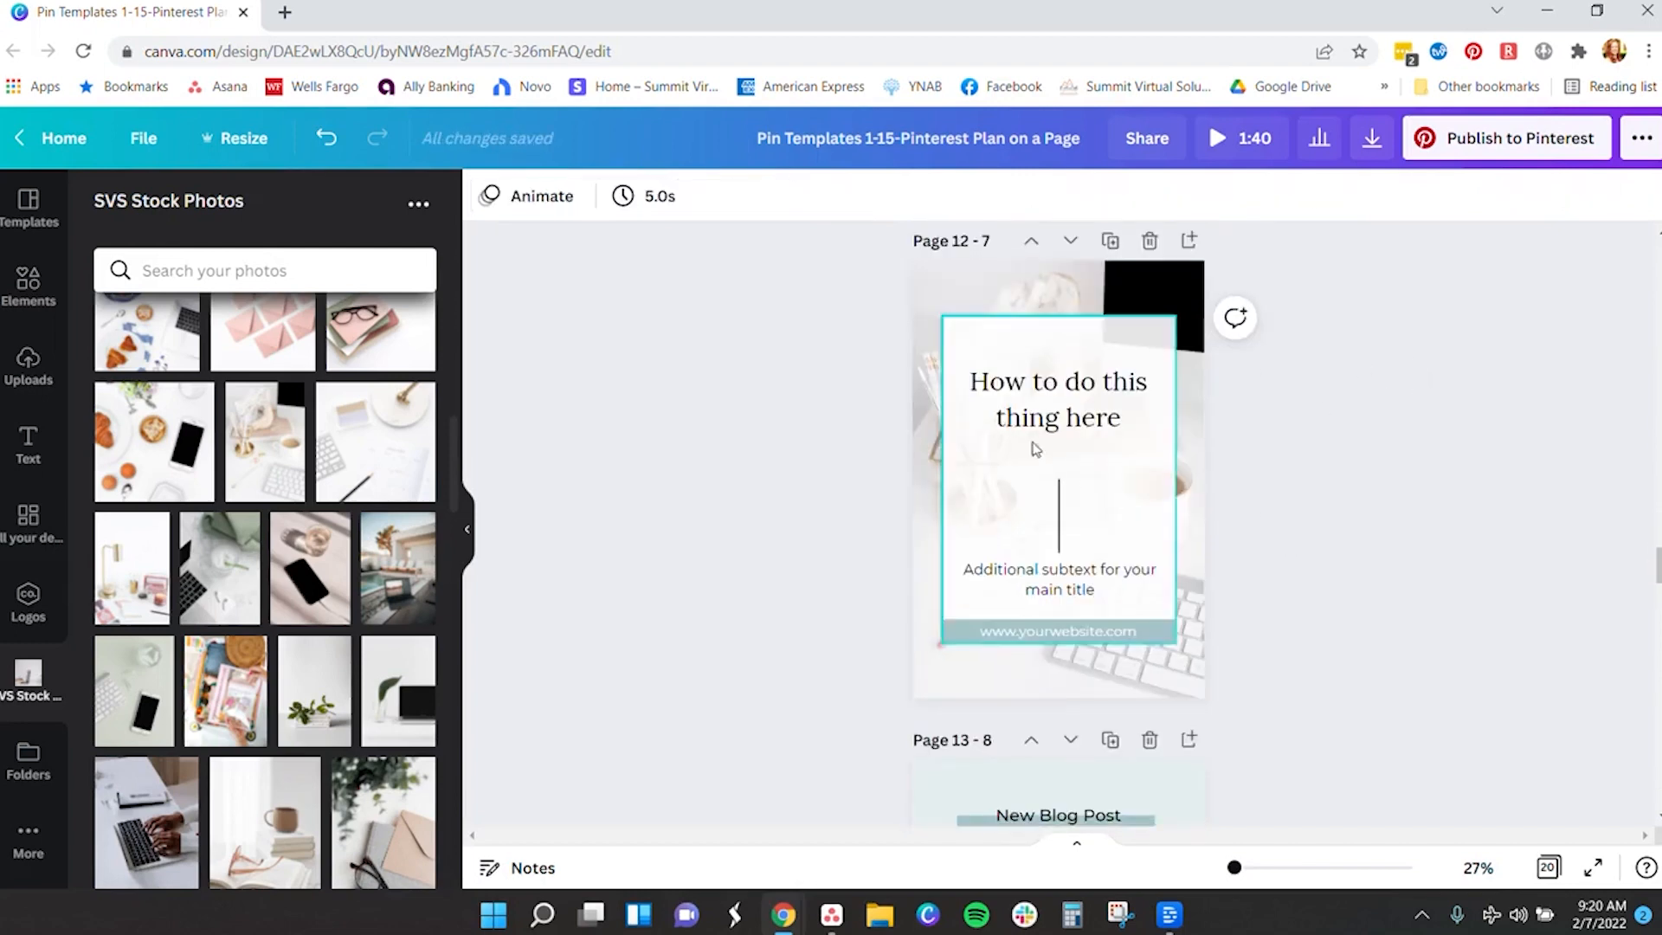
{"action": "double_click", "coordinate": [1060, 405]}
{"action": "type", "text": "Everything yo"}
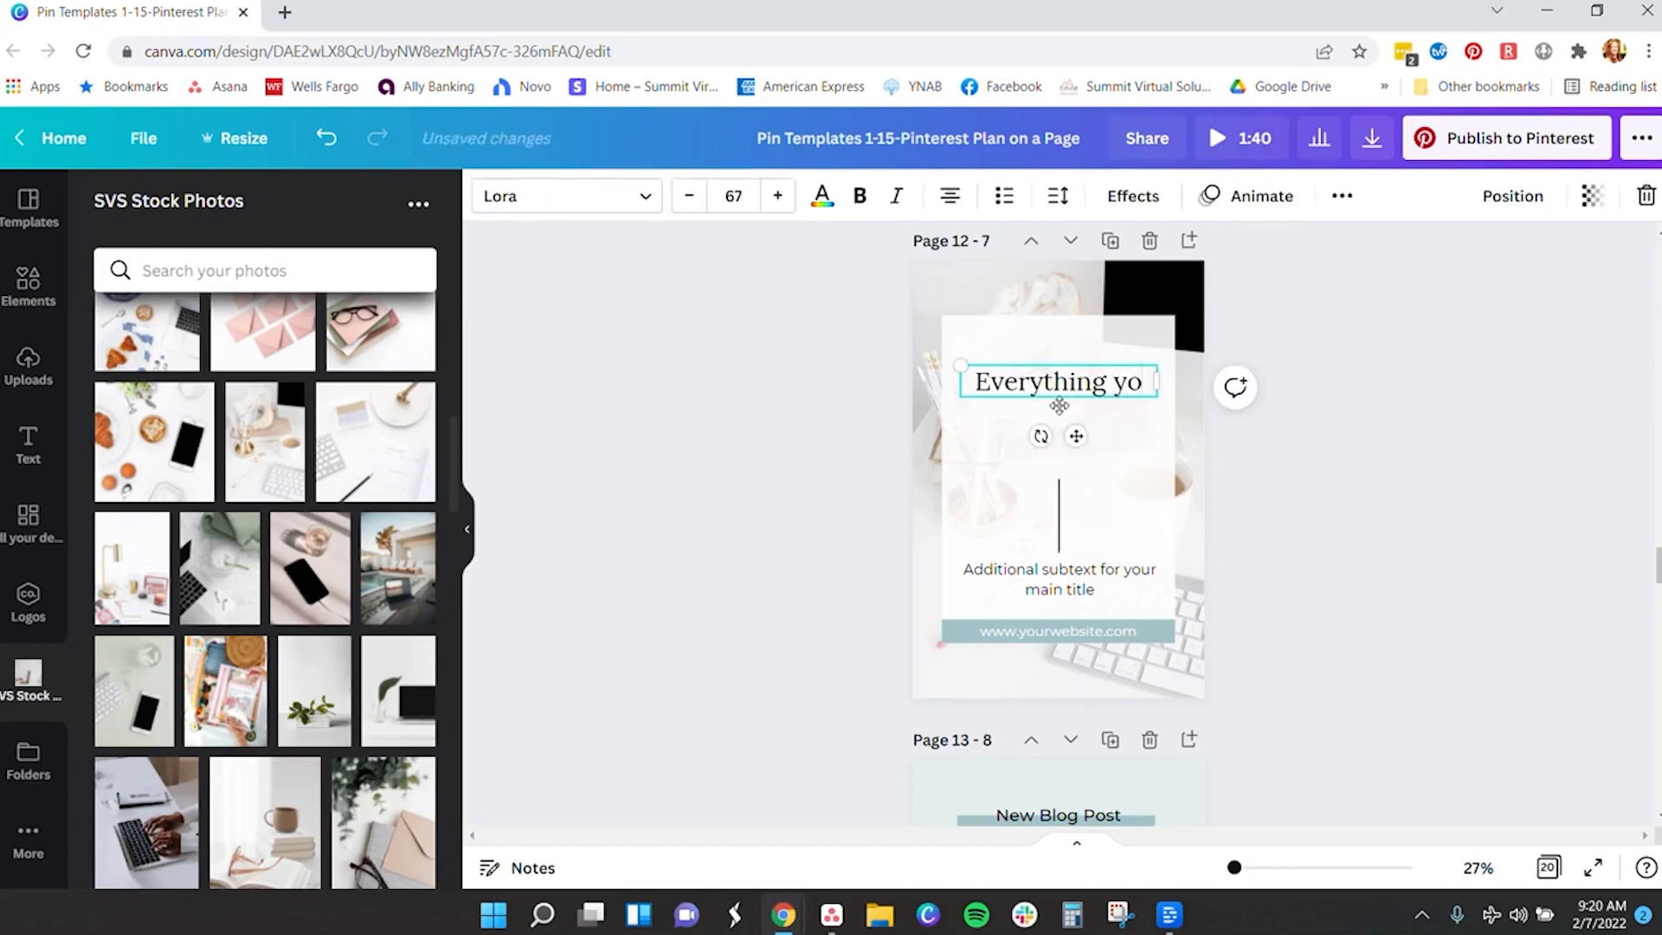
{"action": "type", "text": "u need to know ab"}
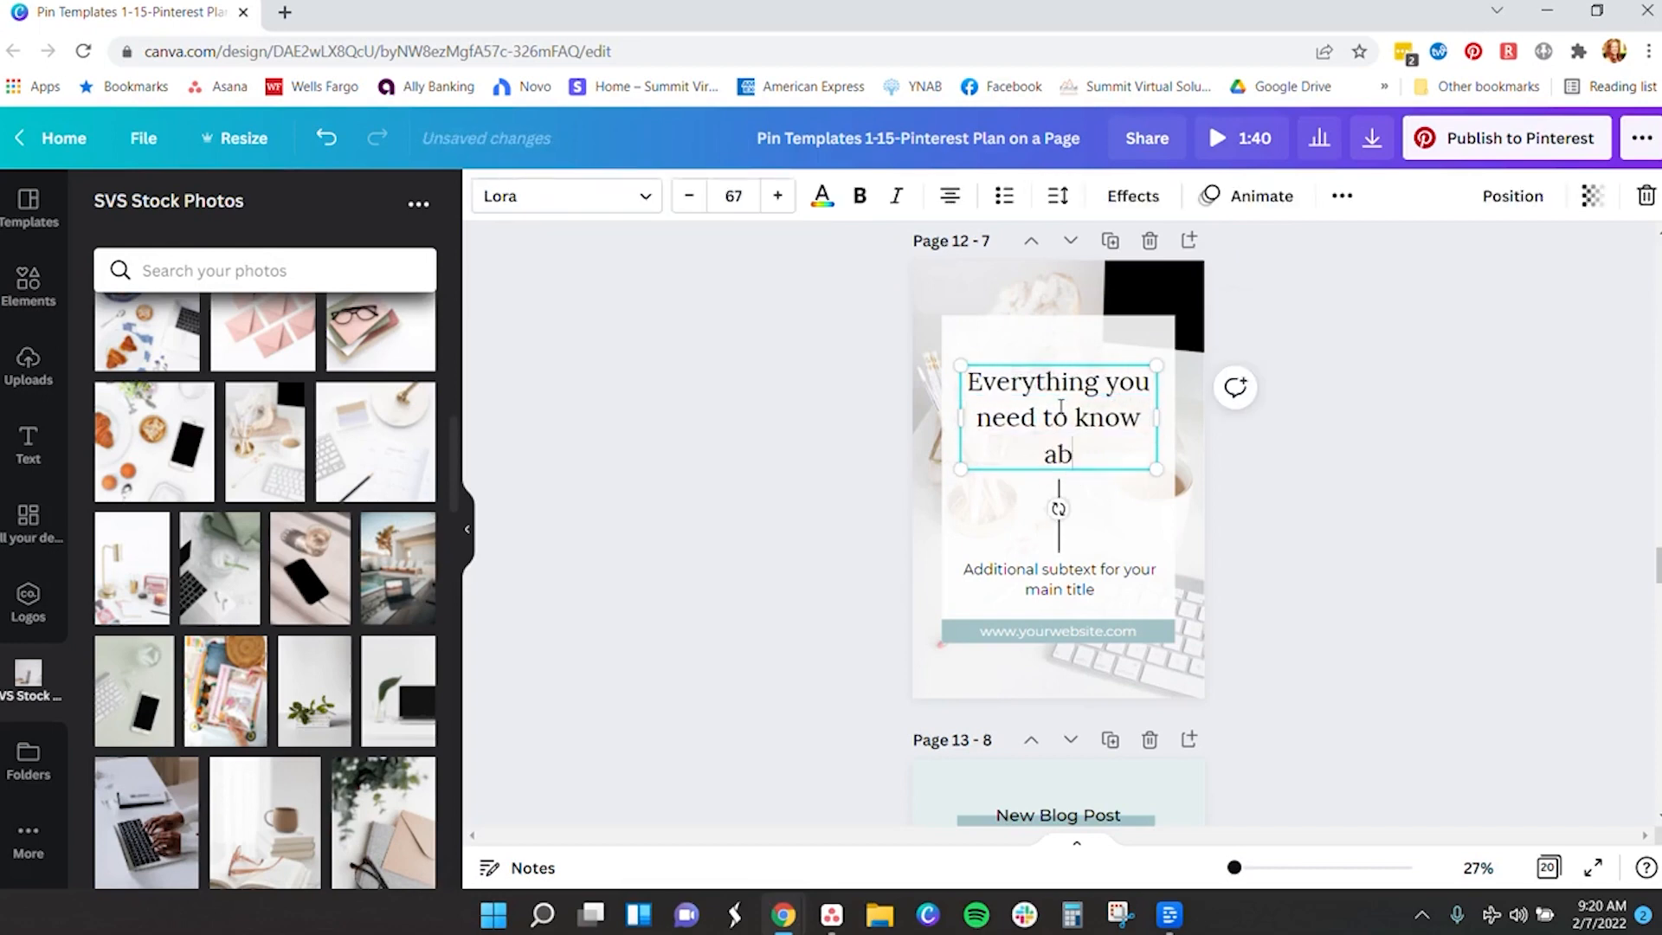
{"action": "type", "text": "out Pinterest"}
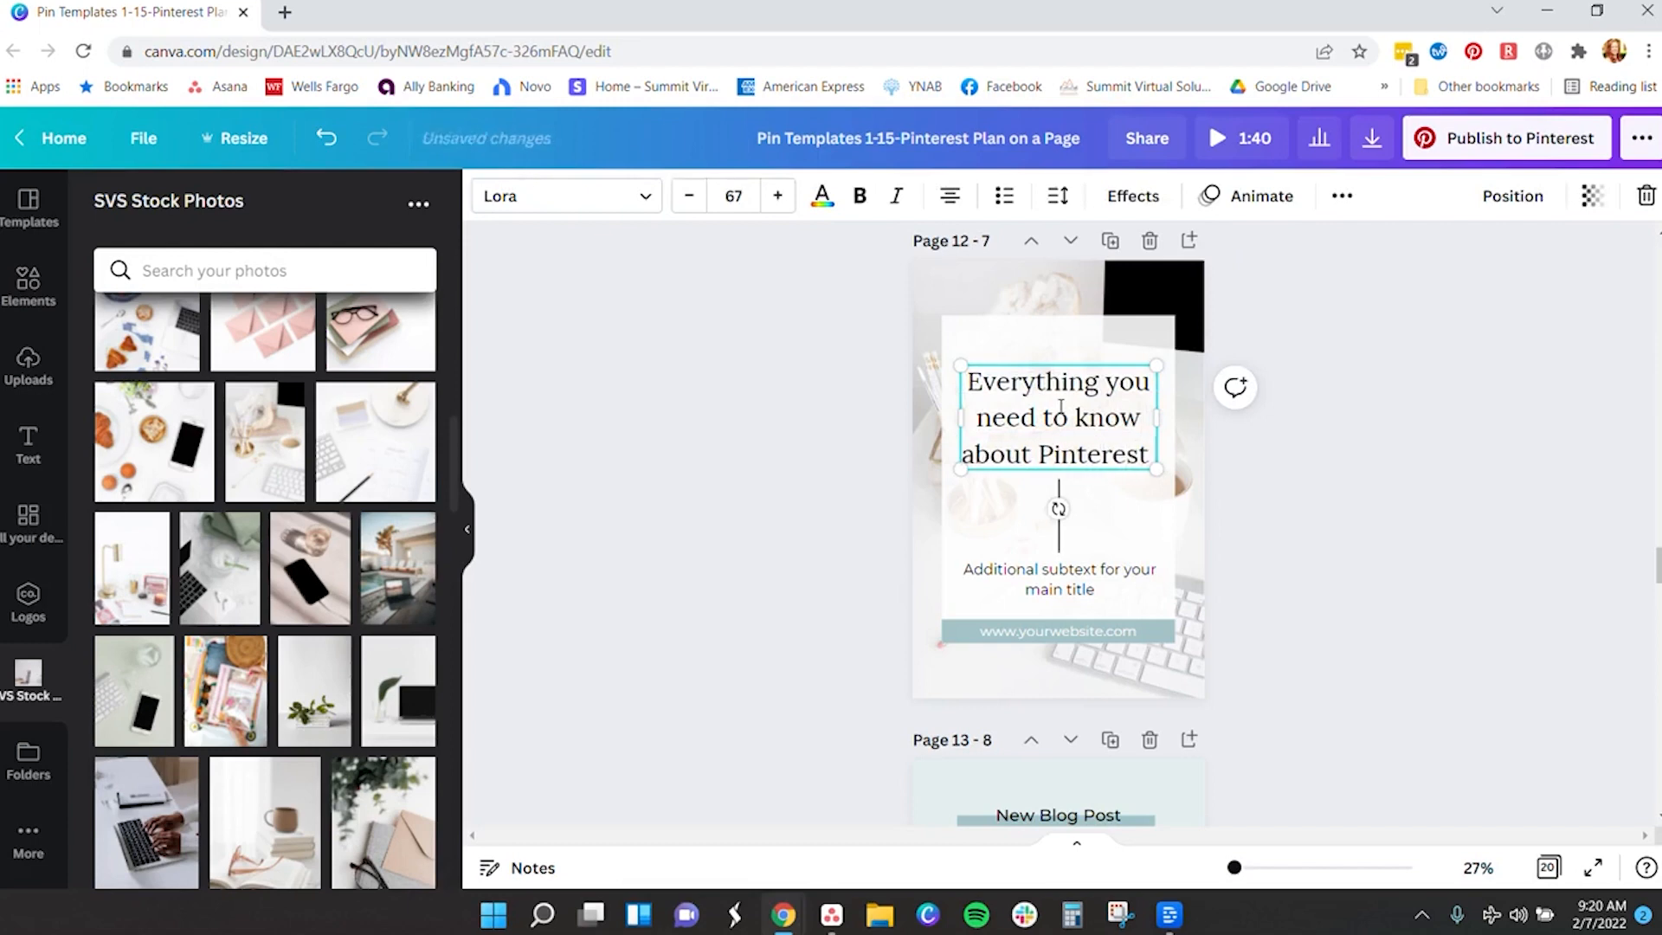
{"action": "type", "text": " $EO and Keywords"}
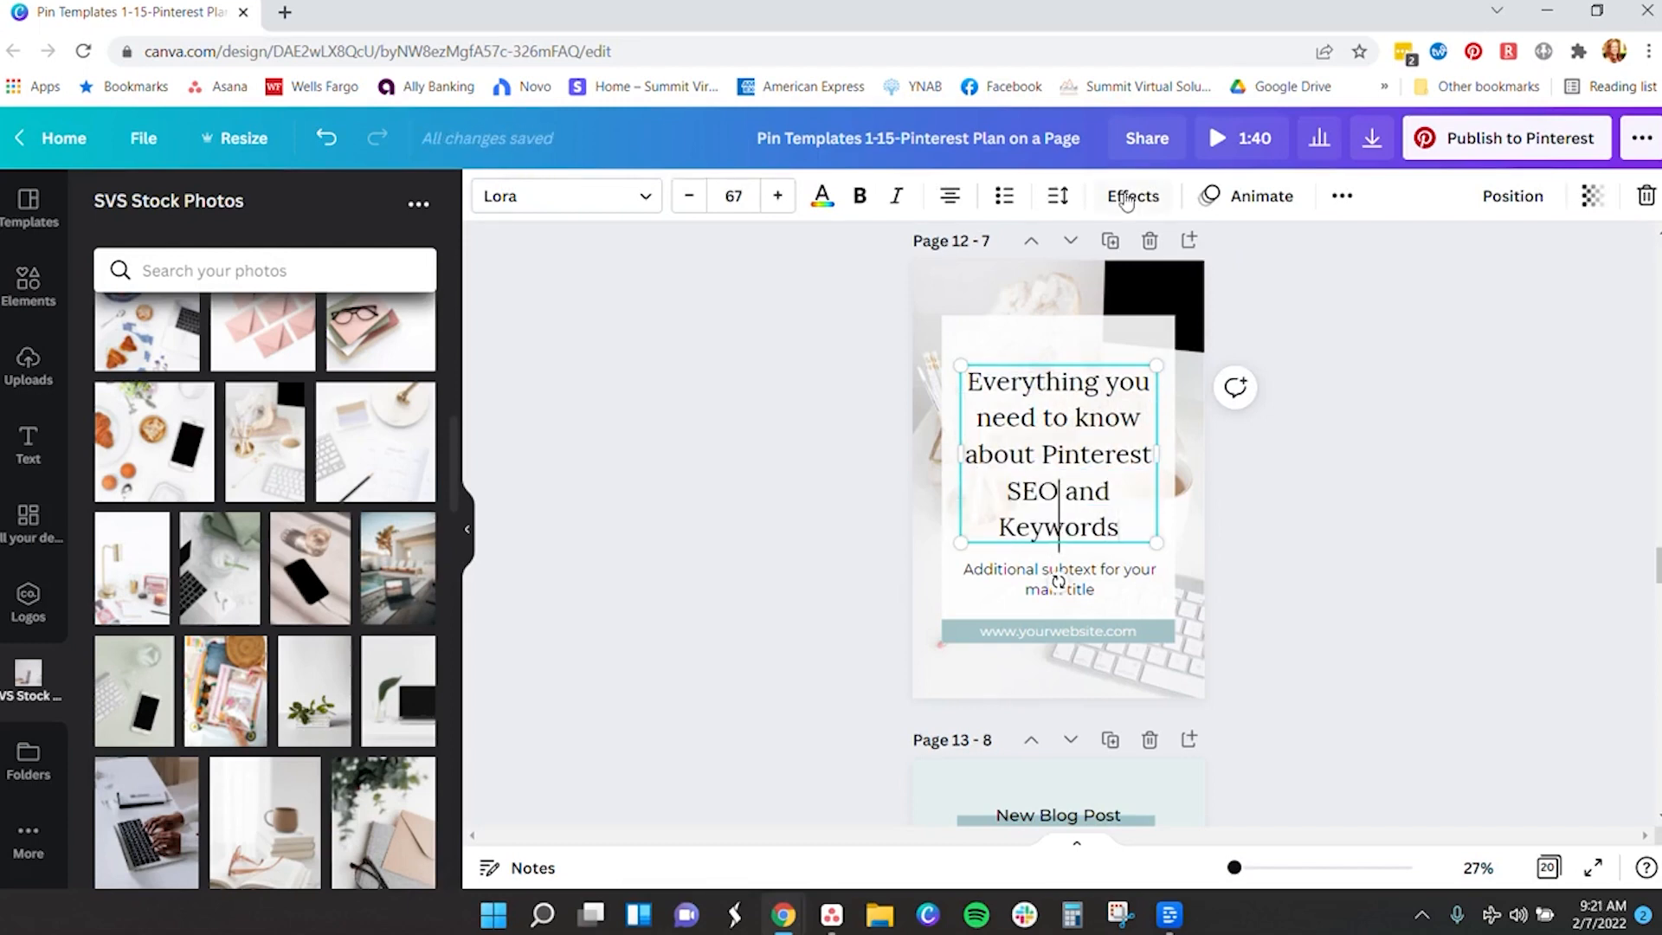
{"action": "scroll", "coordinate": [1343, 434], "scroll_direction": "down", "scroll_amount": 3}
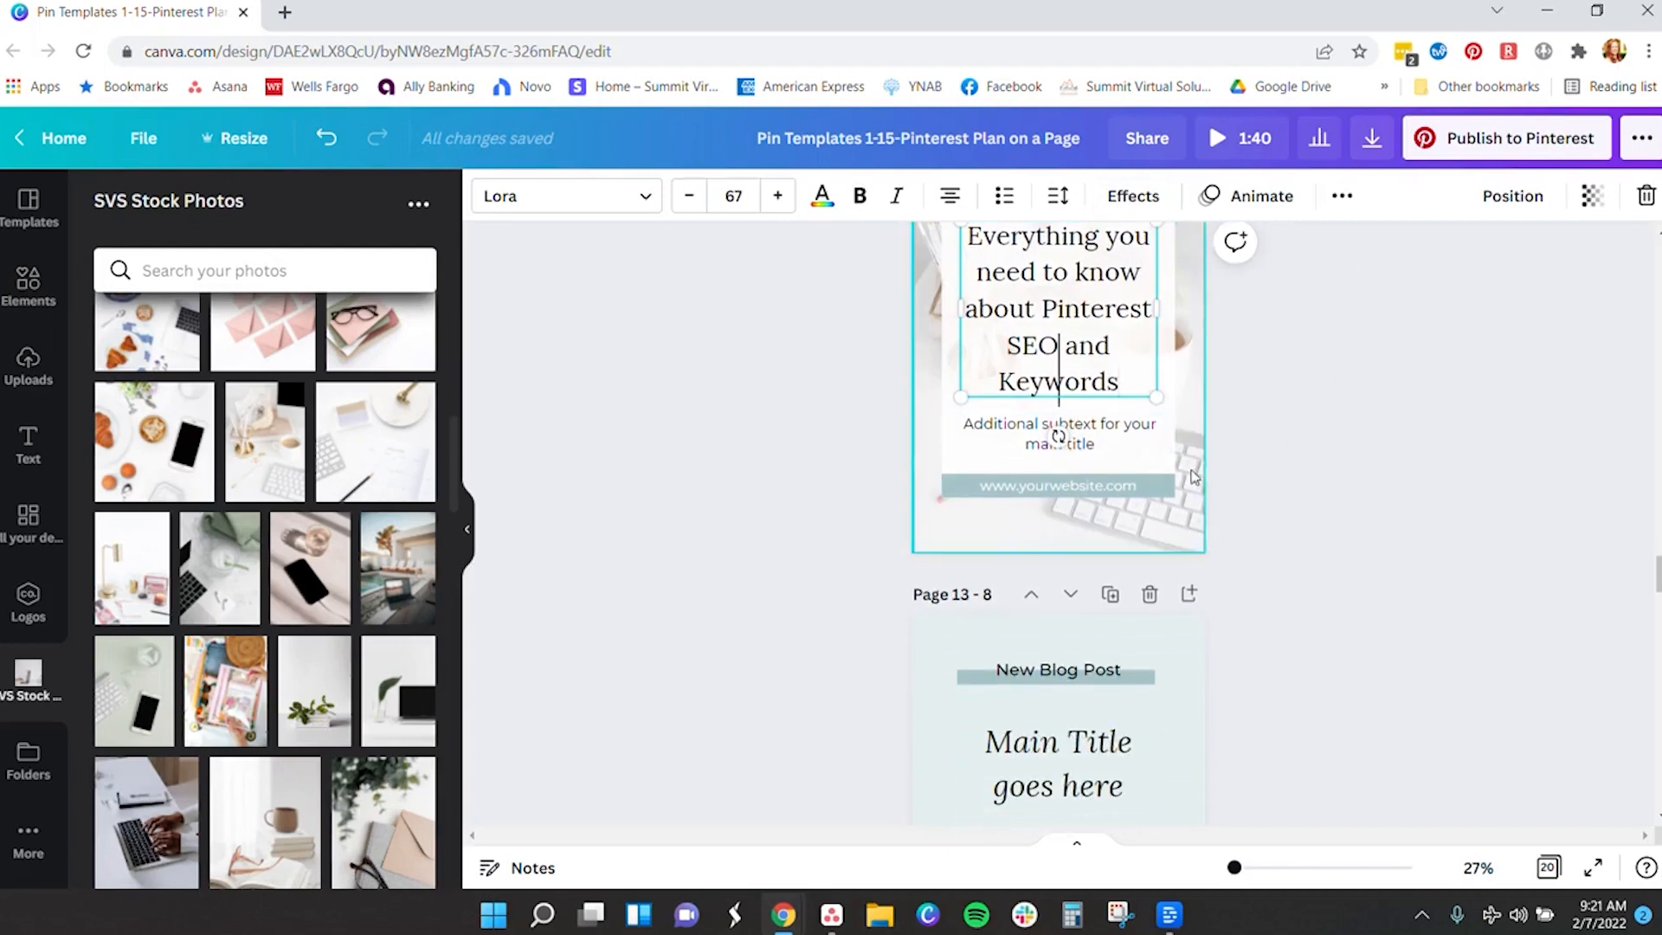
{"action": "scroll", "coordinate": [1268, 464], "scroll_direction": "down", "scroll_amount": 4}
{"action": "scroll", "coordinate": [1116, 430], "scroll_direction": "up", "scroll_amount": 4}
{"action": "scroll", "coordinate": [1116, 430], "scroll_direction": "up", "scroll_amount": 1}
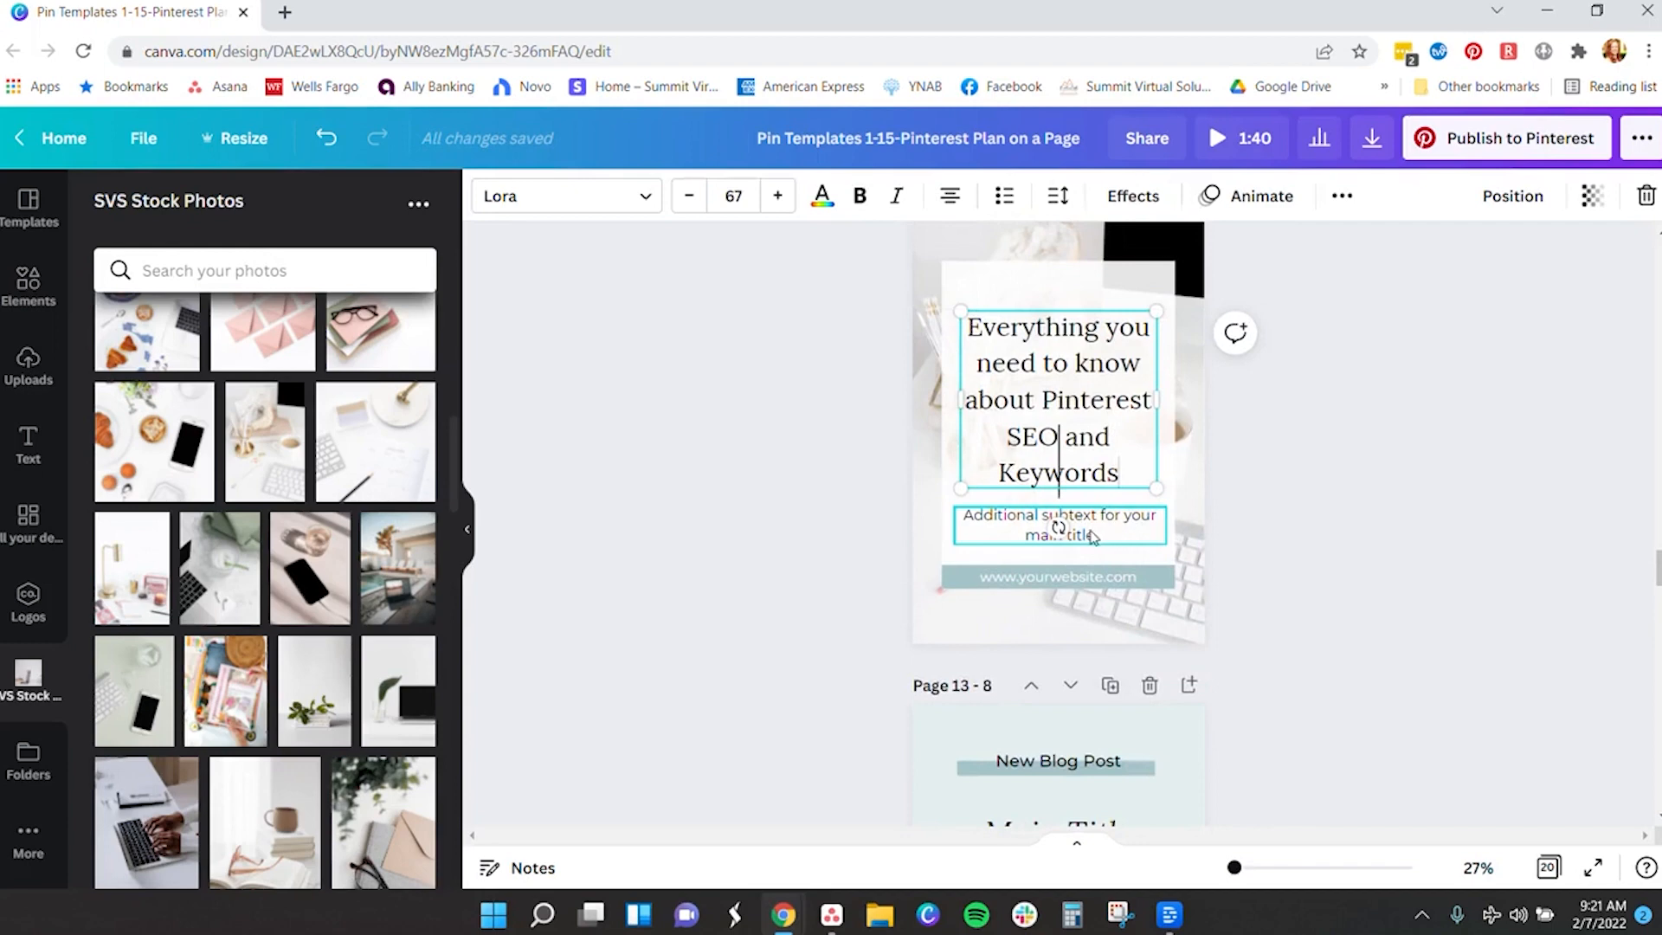
- Replace Page 12's placeholder subtext with 'Plus the best way to do keyword research and where to use them on your profile'
{"action": "left_click", "coordinate": [1112, 538]}
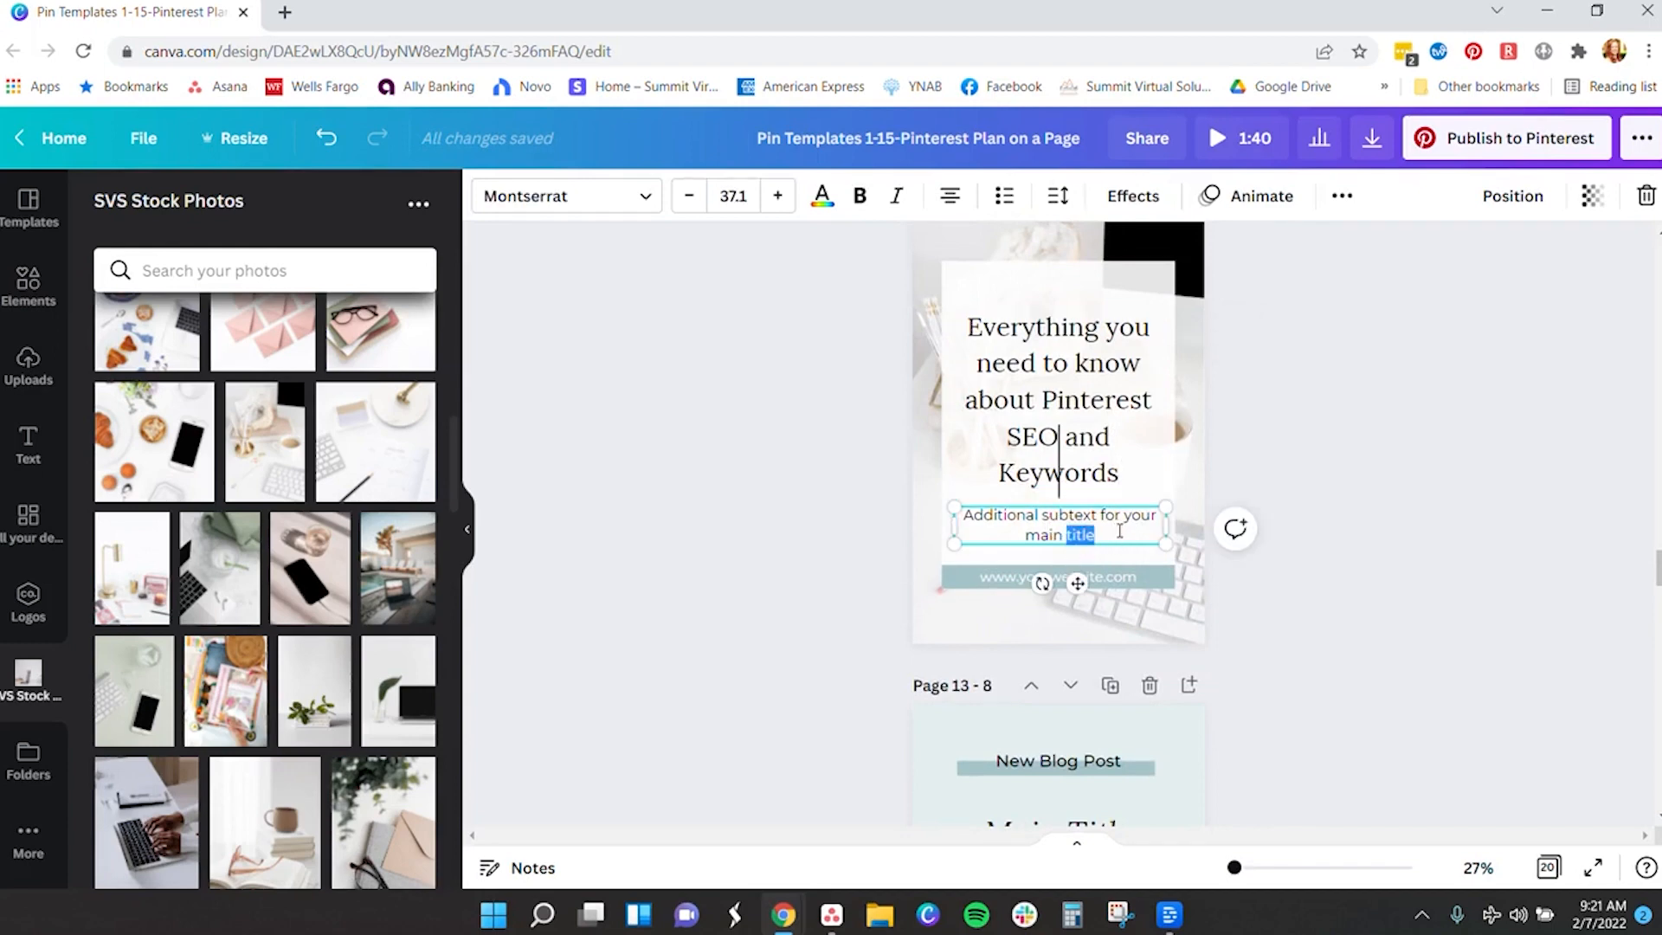
{"action": "left_click_drag", "start_coordinate": [1142, 539], "coordinate": [938, 528]}
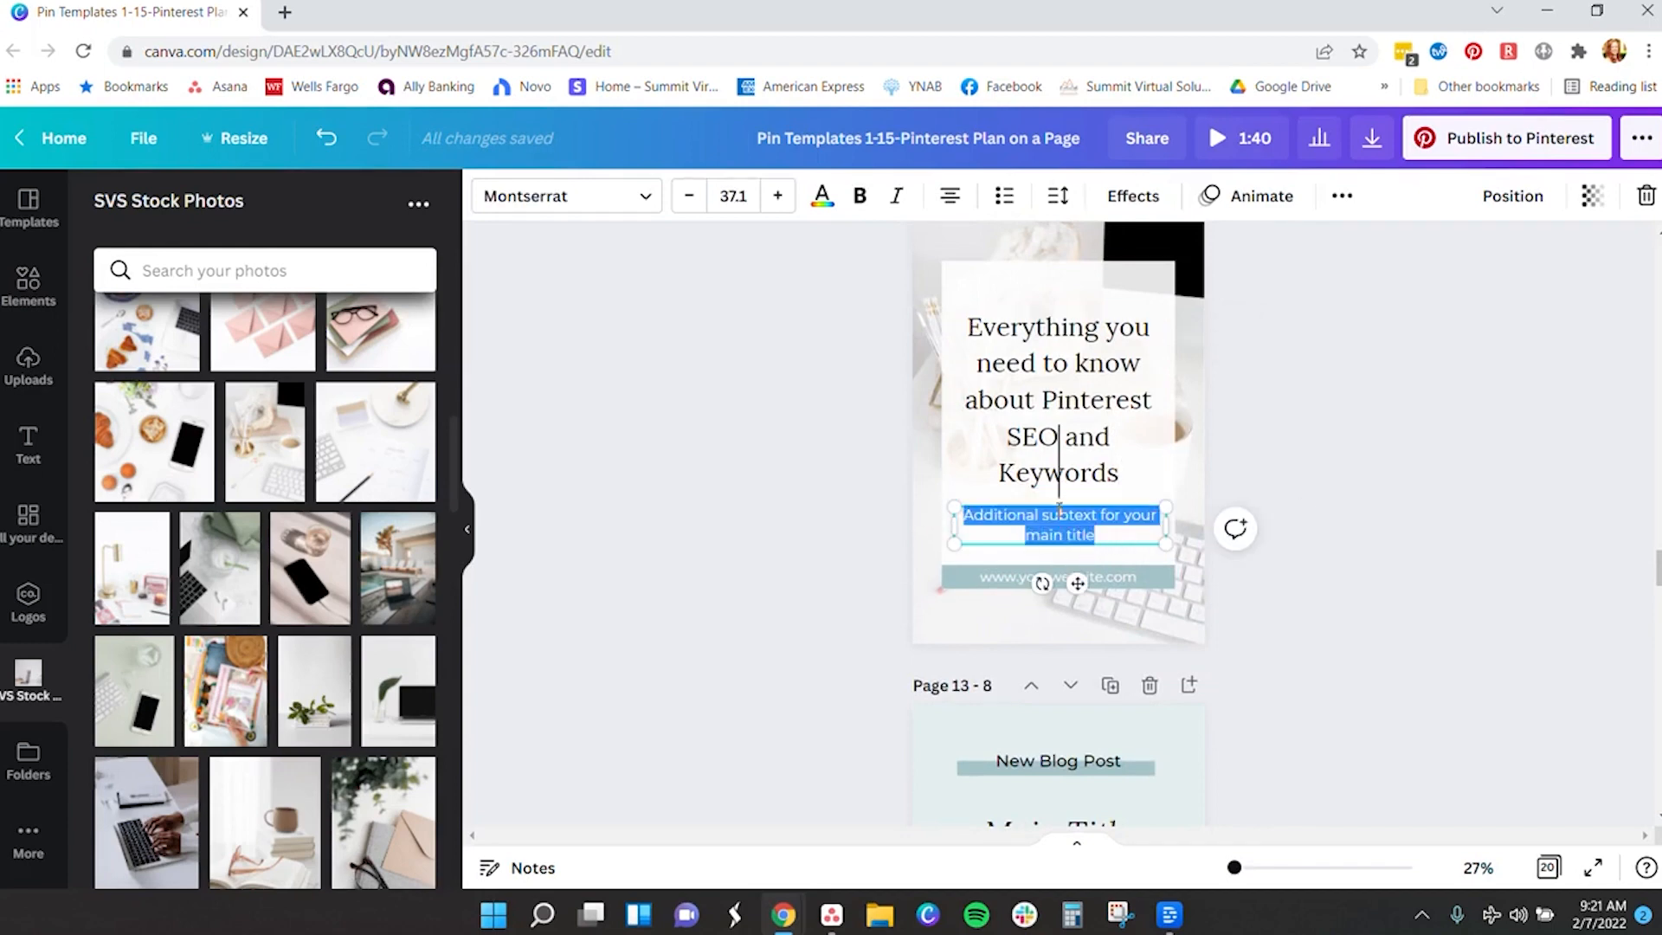
{"action": "key", "text": "BackSpace"}
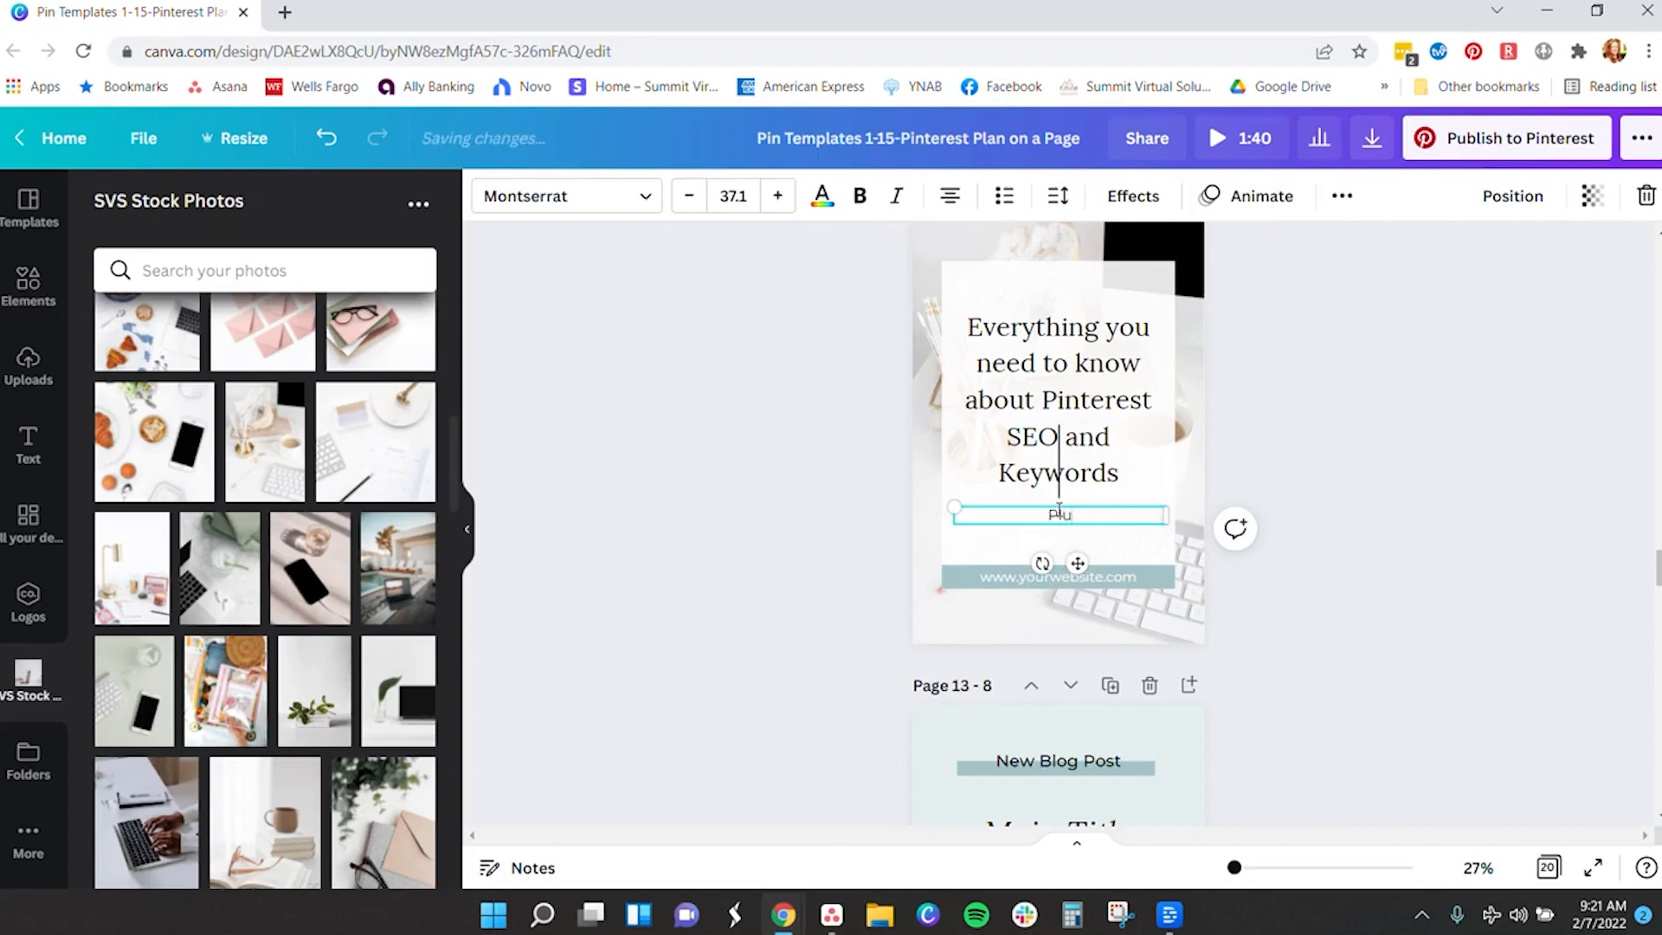
{"action": "type", "text": "Plus the best way to d"}
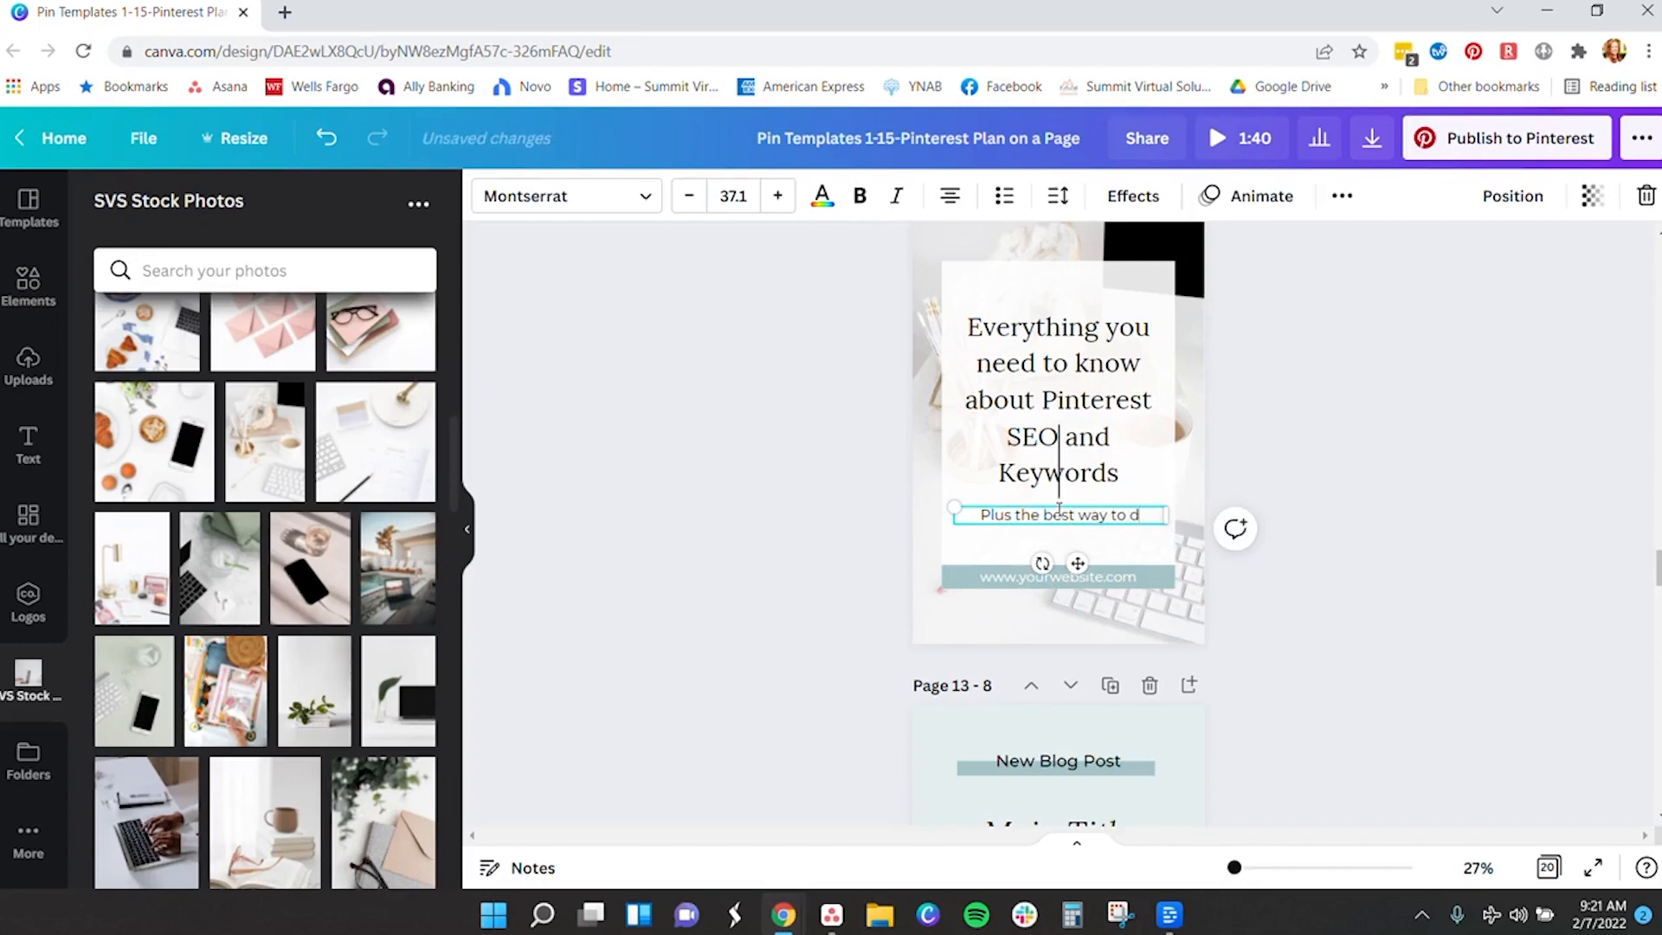
{"action": "type", "text": "o keyword research and where to use them on your profile"}
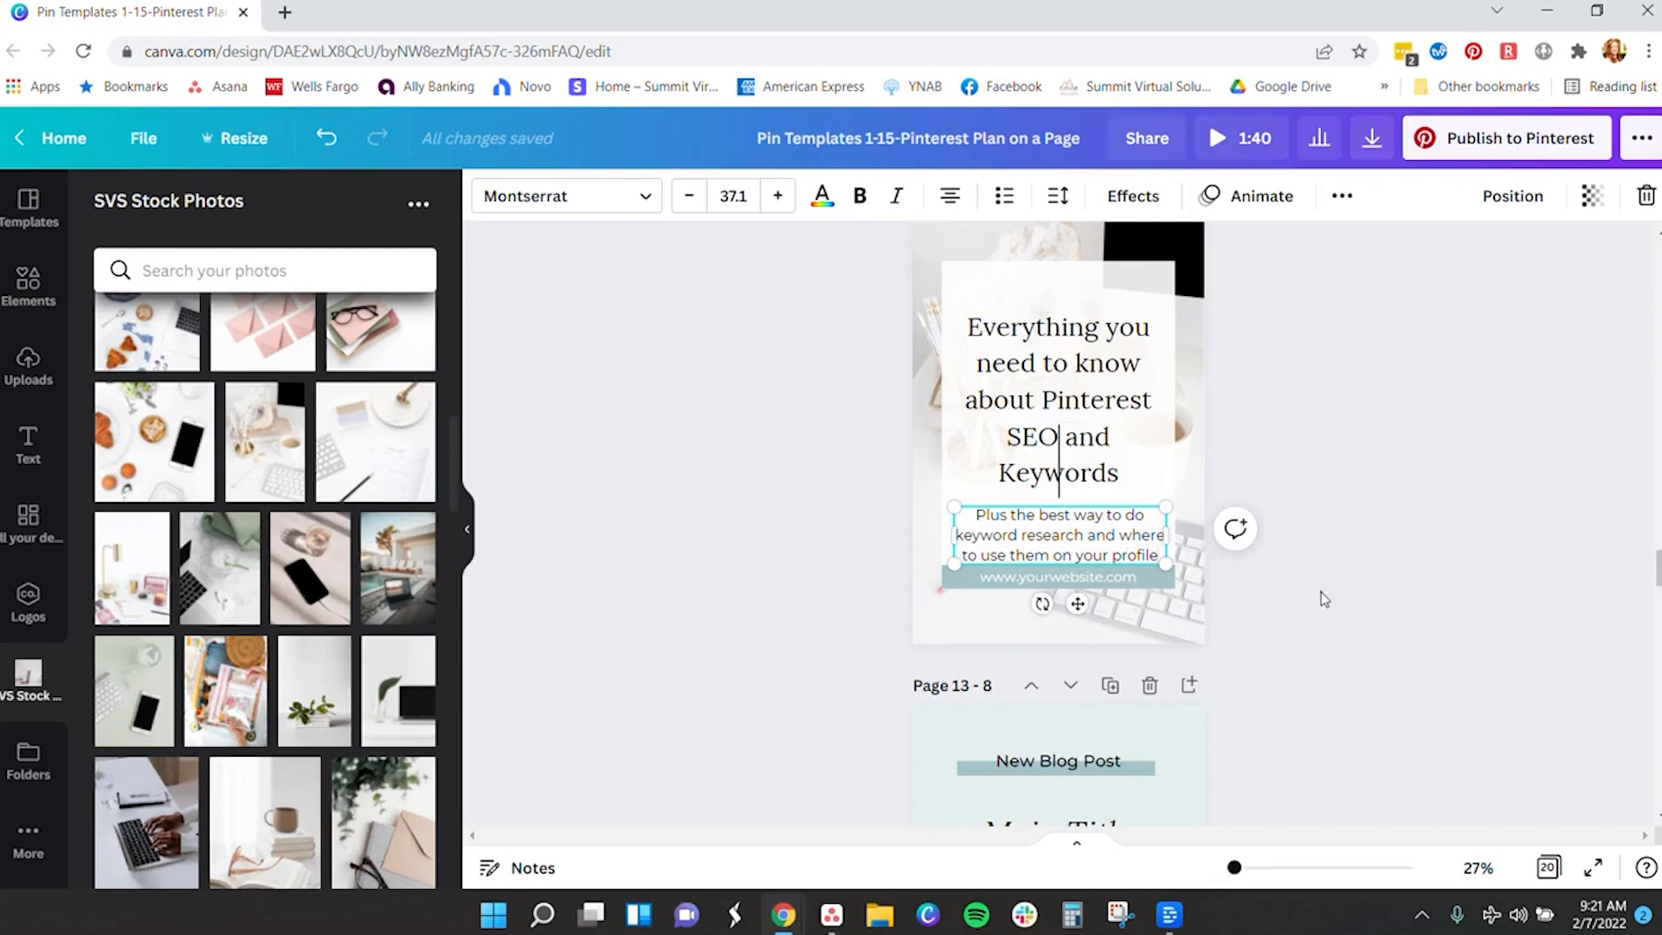
{"action": "key", "text": "ctrl+a"}
{"action": "key", "text": "ctrl+c"}
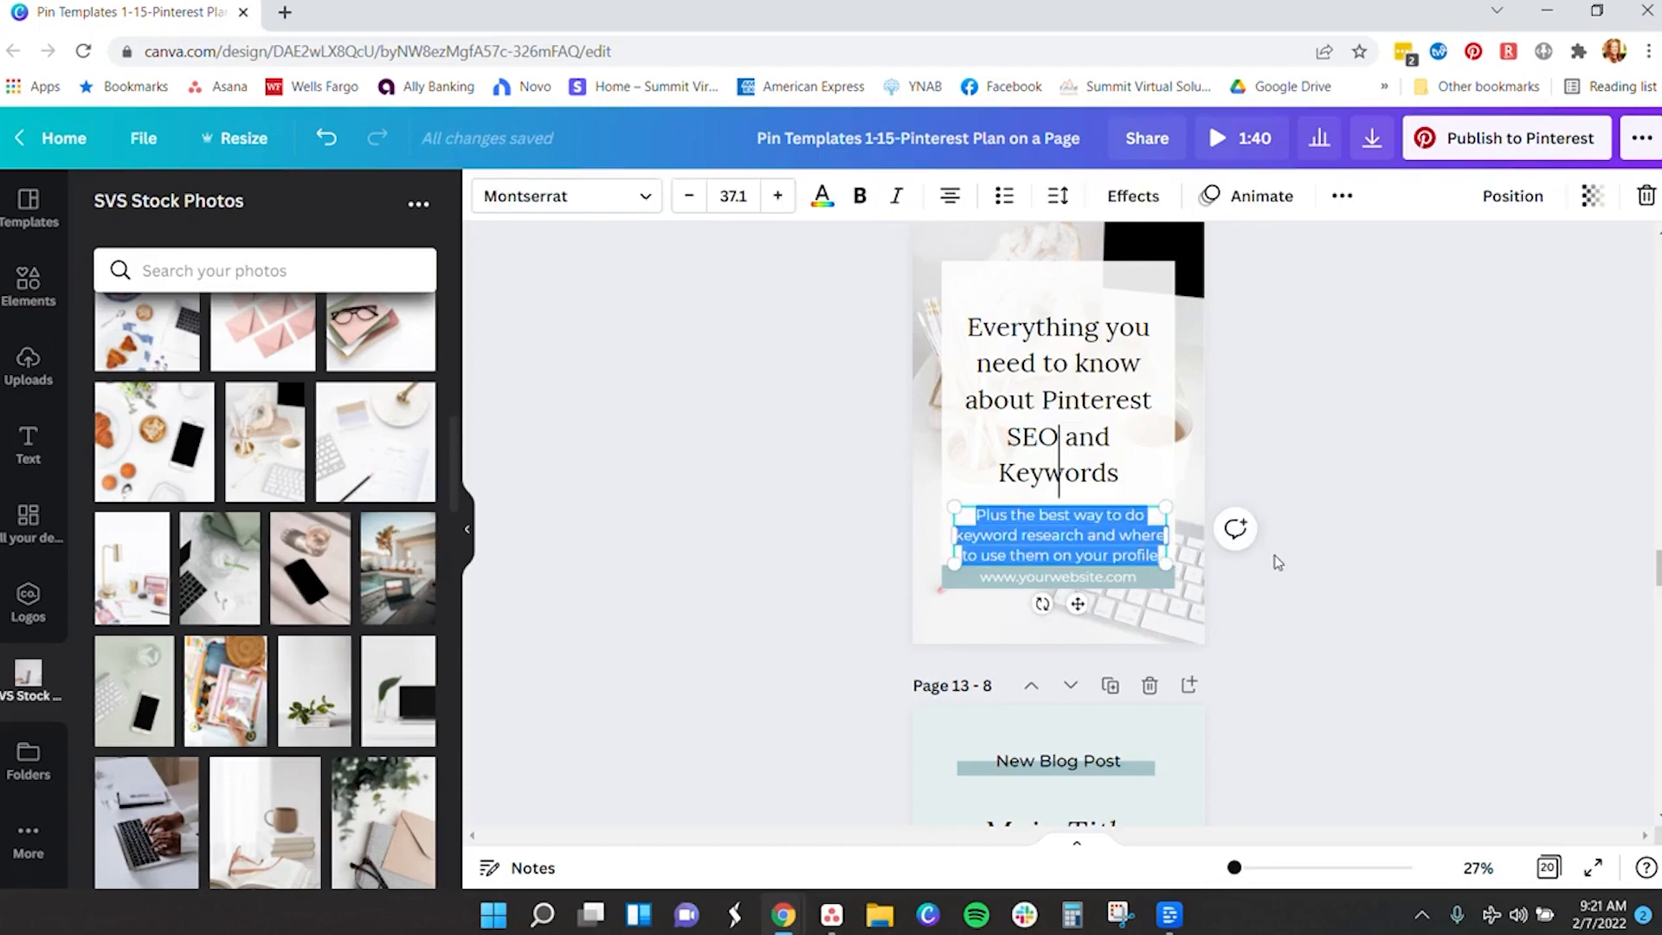
- Paste the keyword-research subtext over the placeholder subtext on the two pins just above
{"action": "scroll", "coordinate": [1276, 562], "scroll_direction": "up", "scroll_amount": 10}
{"action": "double_click", "coordinate": [1079, 509]}
{"action": "key", "text": "ctrl+v"}
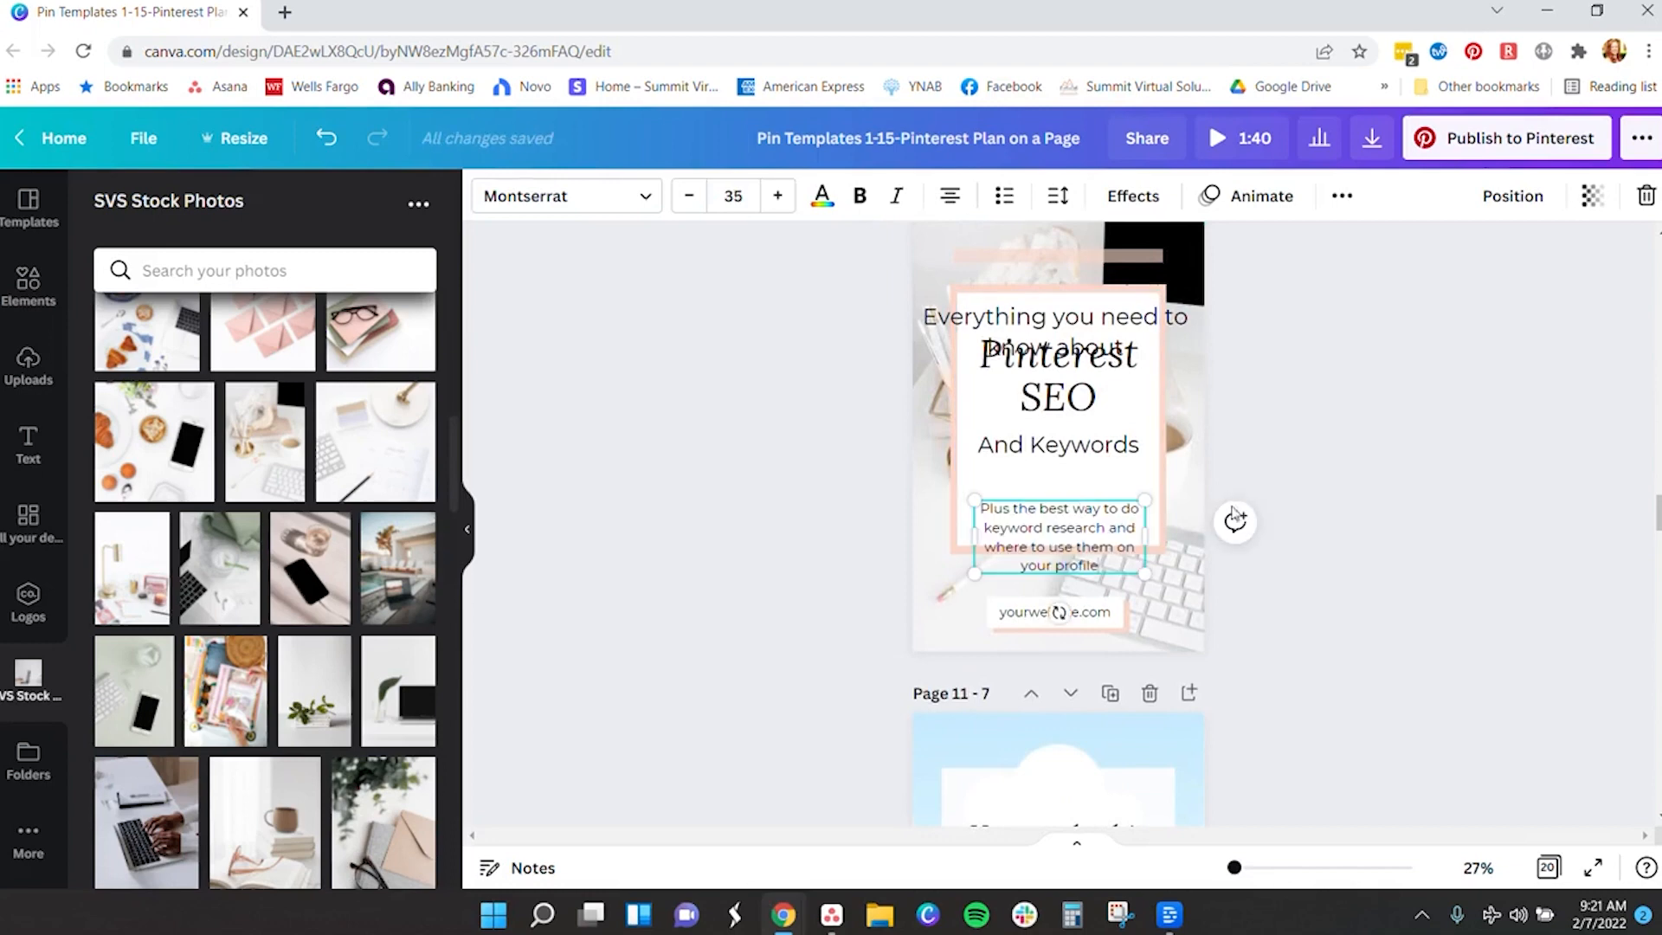
{"action": "scroll", "coordinate": [1184, 506], "scroll_direction": "up", "scroll_amount": 15}
{"action": "double_click", "coordinate": [1070, 588]}
{"action": "key", "text": "ctrl+v"}
- Paste the same subtext onto the next pin up and select page 4's subtext box
{"action": "scroll", "coordinate": [1203, 596], "scroll_direction": "up", "scroll_amount": 9}
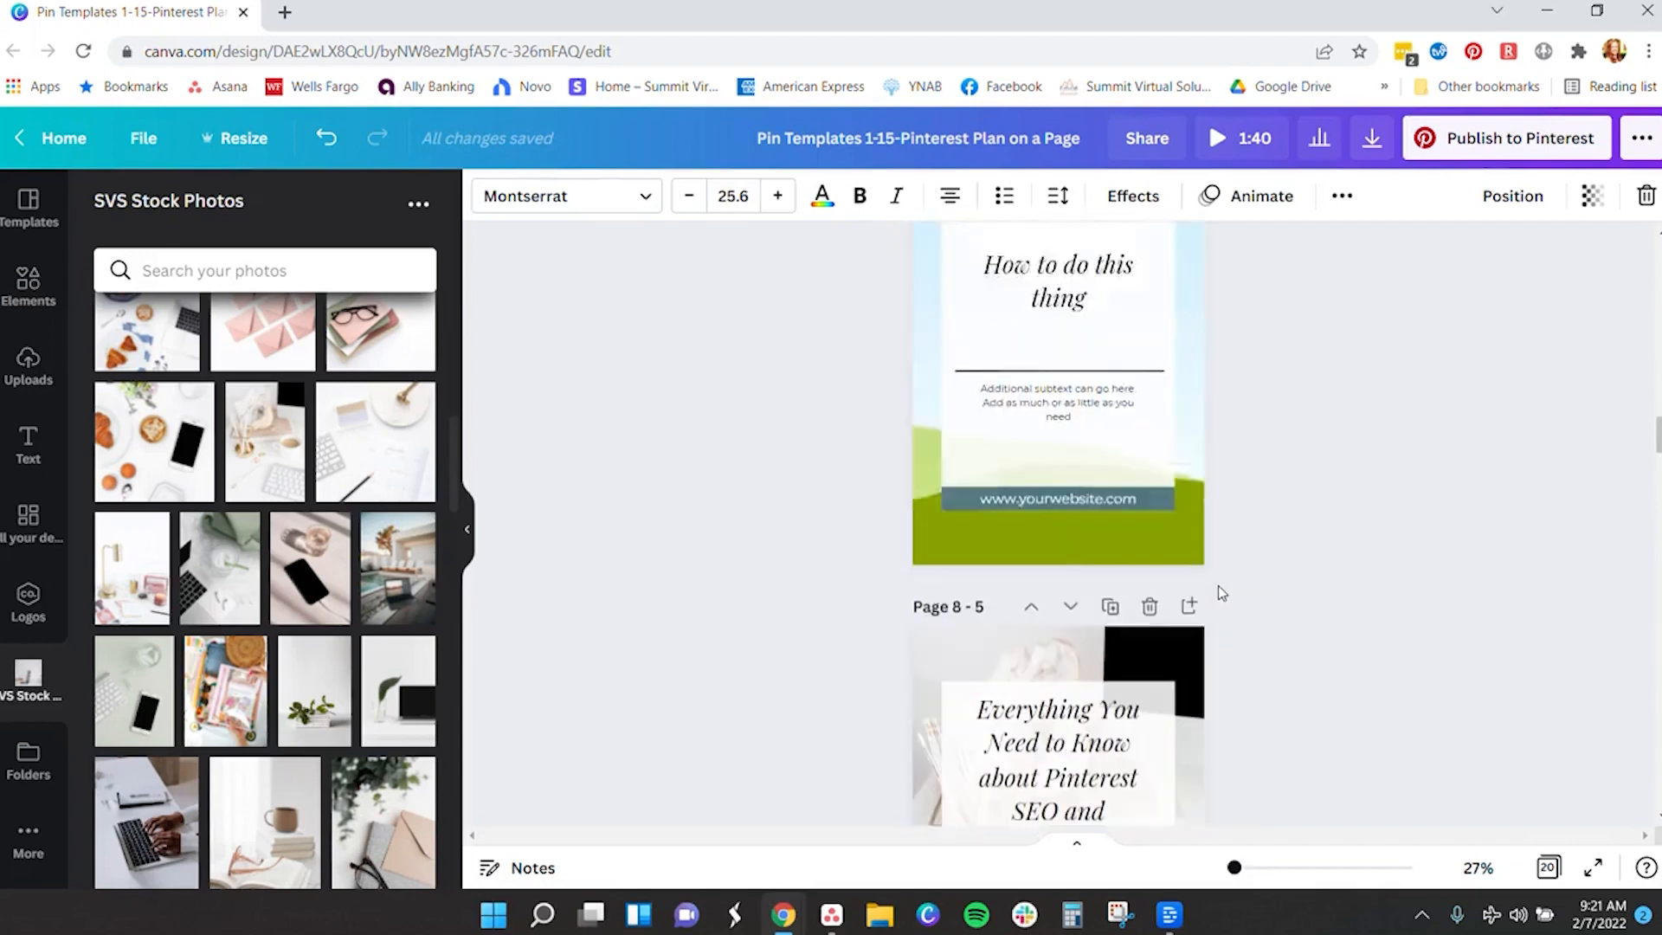
{"action": "left_click", "coordinate": [1082, 534]}
{"action": "double_click", "coordinate": [1082, 535]}
{"action": "key", "text": "ctrl+v"}
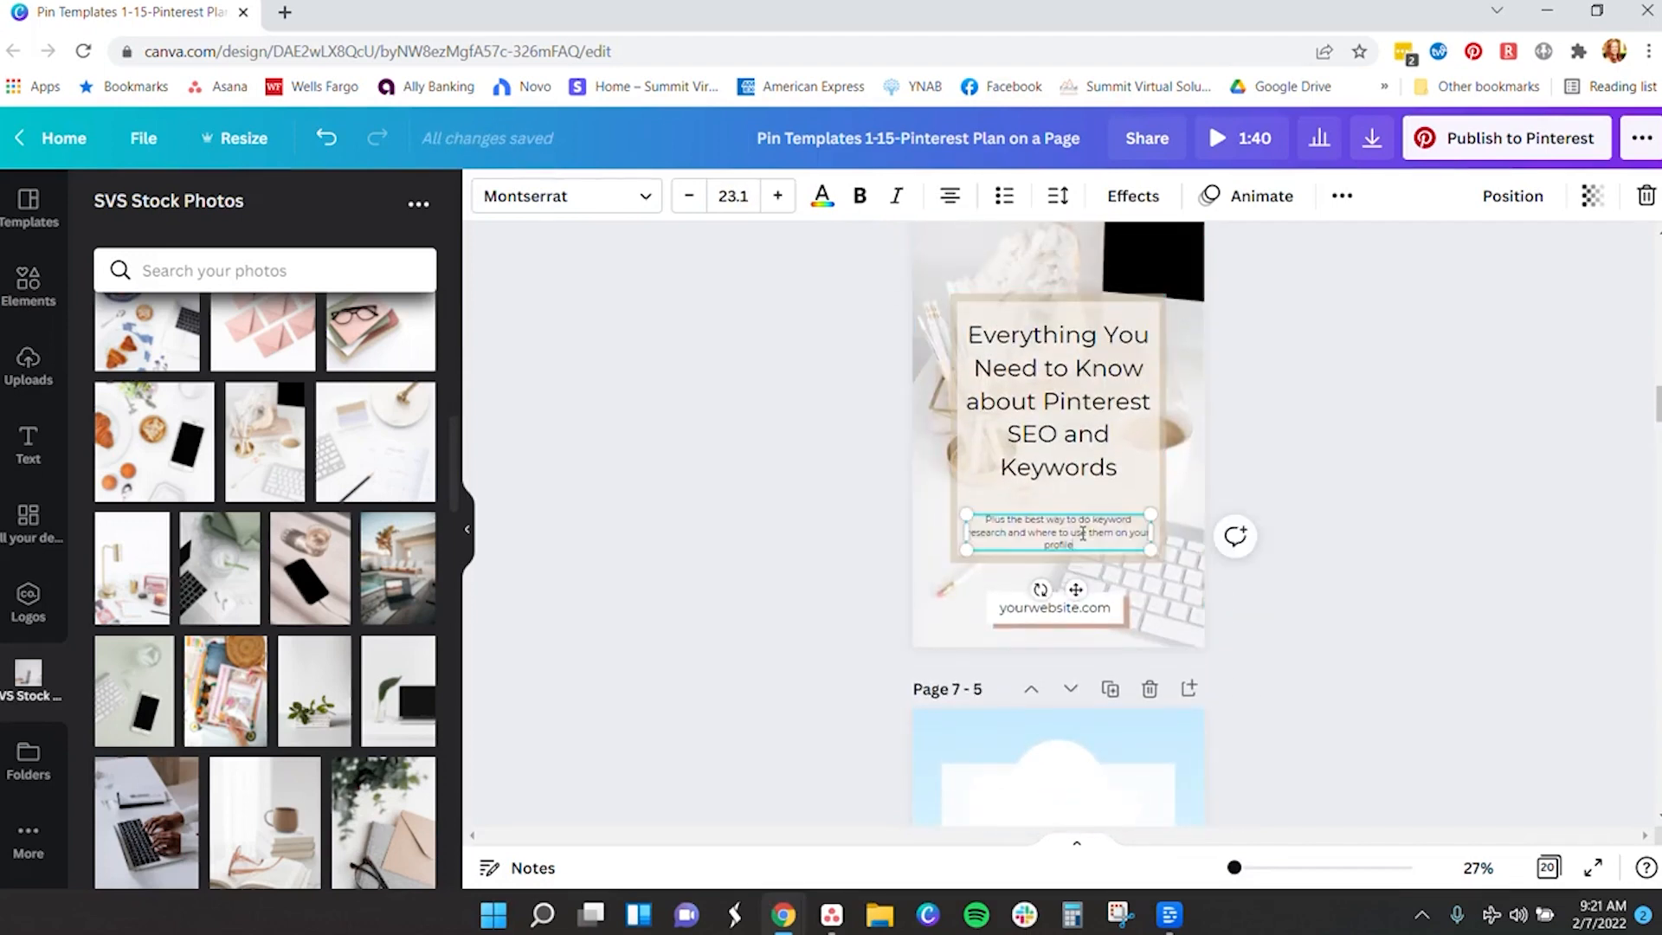
{"action": "scroll", "coordinate": [1374, 544], "scroll_direction": "up", "scroll_amount": 5}
{"action": "scroll", "coordinate": [1420, 542], "scroll_direction": "up", "scroll_amount": 8}
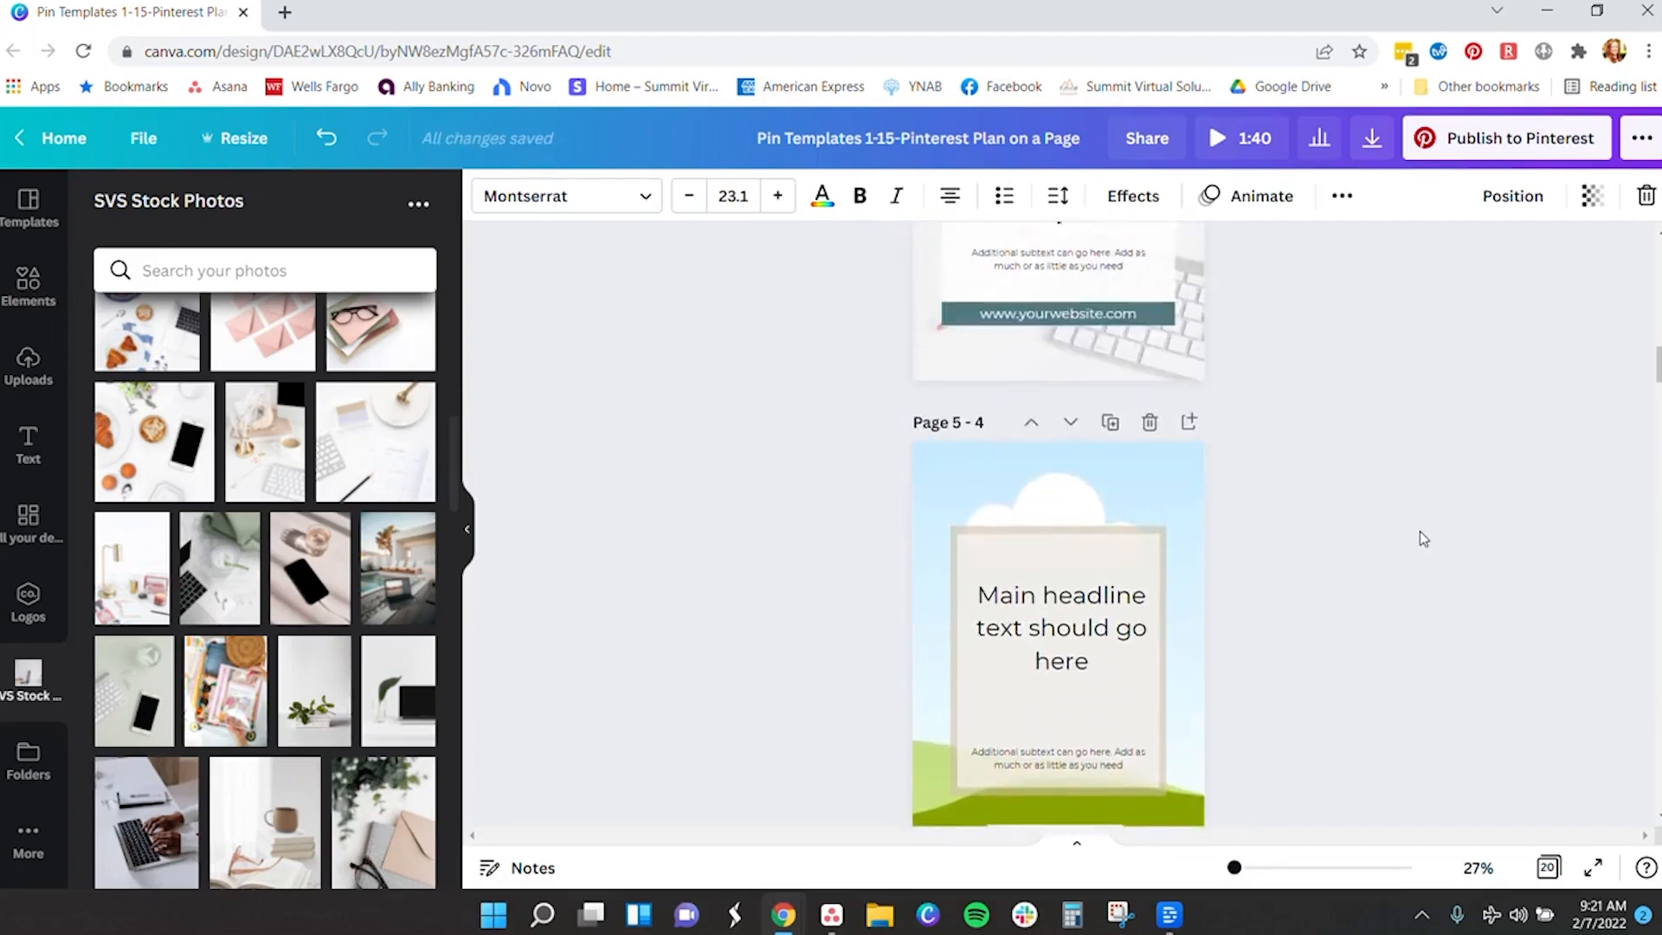
{"action": "left_click", "coordinate": [1093, 643]}
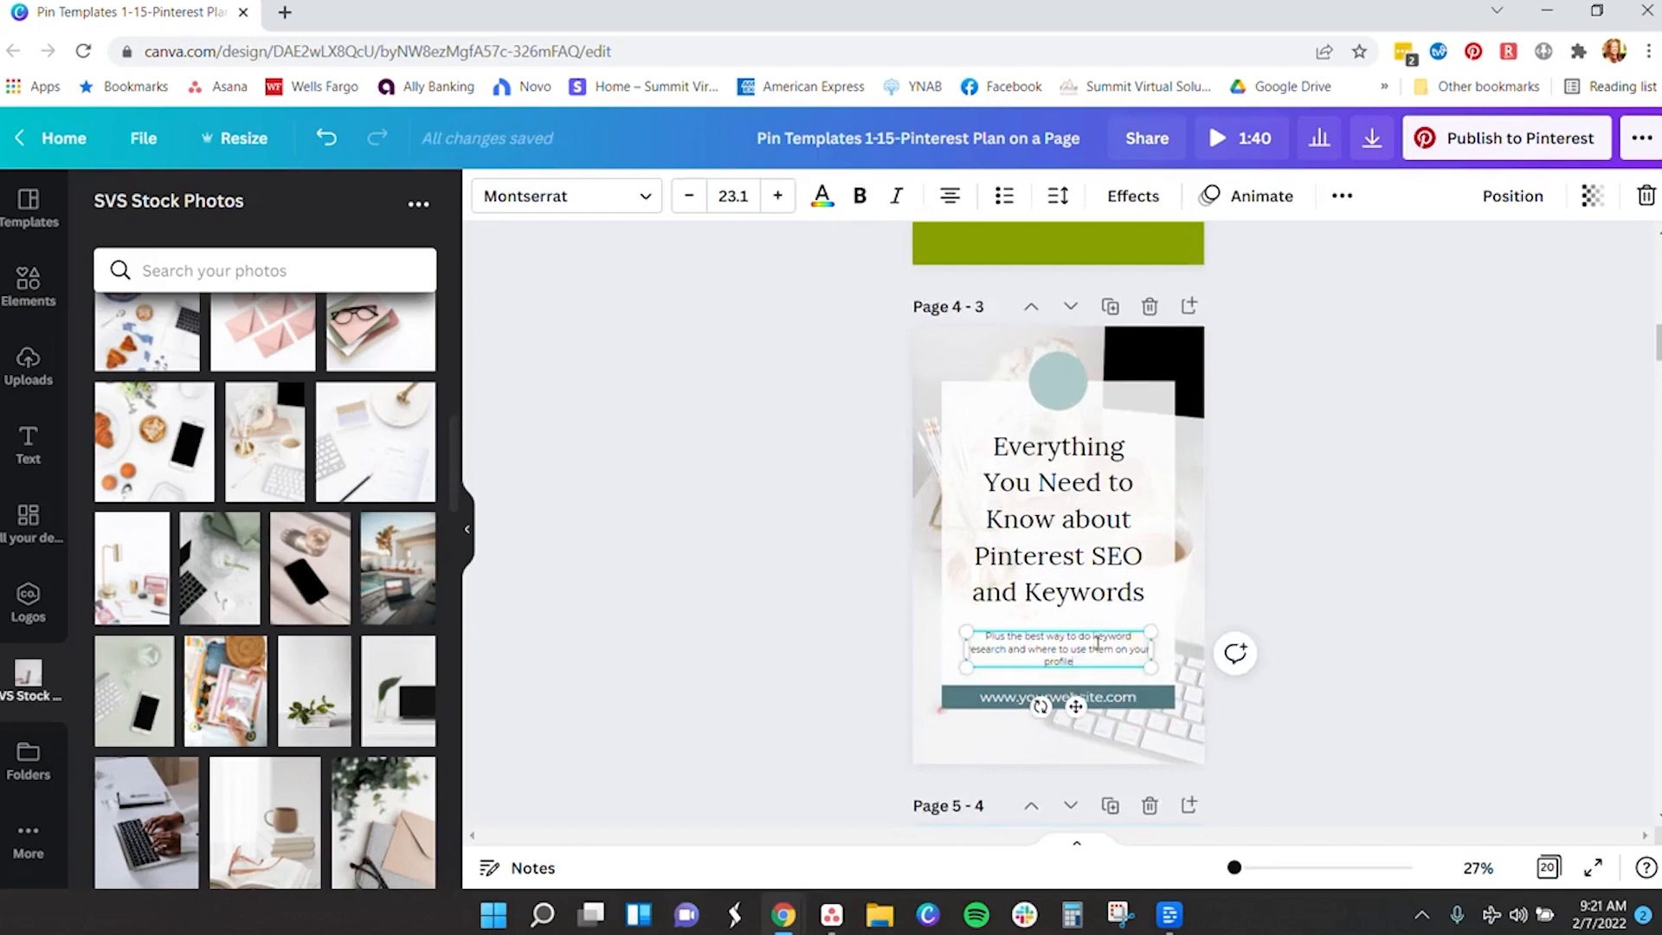
{"action": "scroll", "coordinate": [1318, 601], "scroll_direction": "up", "scroll_amount": 5}
{"action": "scroll", "coordinate": [1317, 600], "scroll_direction": "down", "scroll_amount": 7}
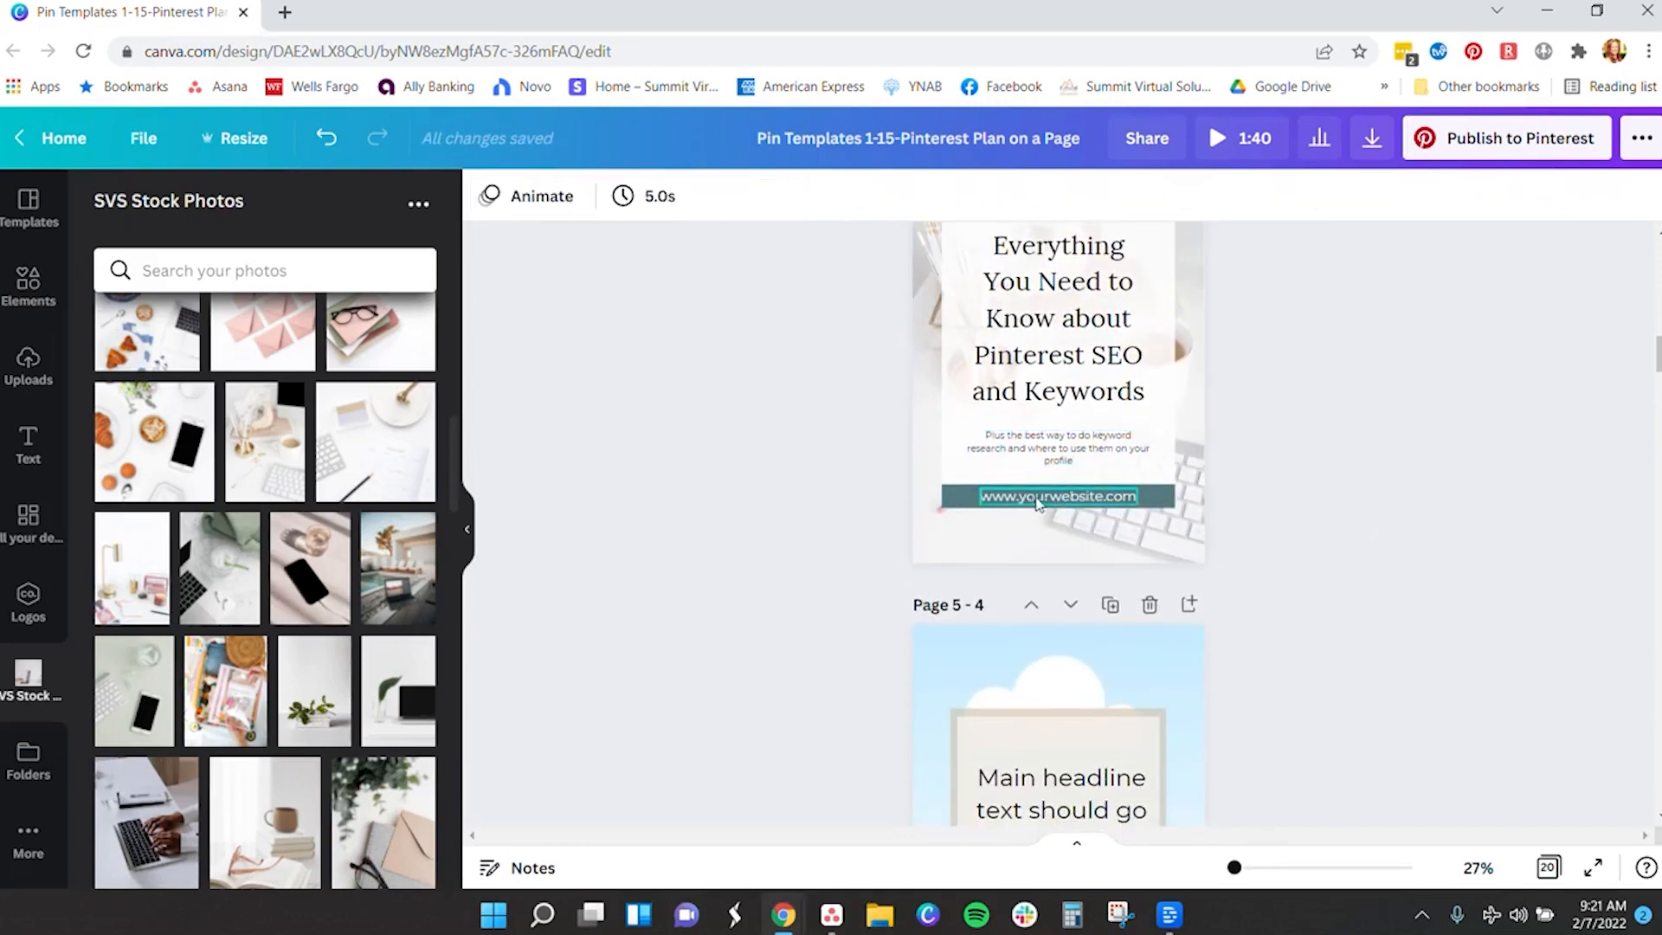
- Replace the first pin's yourwebsite.com with the business's website address, shrinking the text two sizes
{"action": "double_click", "coordinate": [1036, 497]}
{"action": "type", "text": "www"}
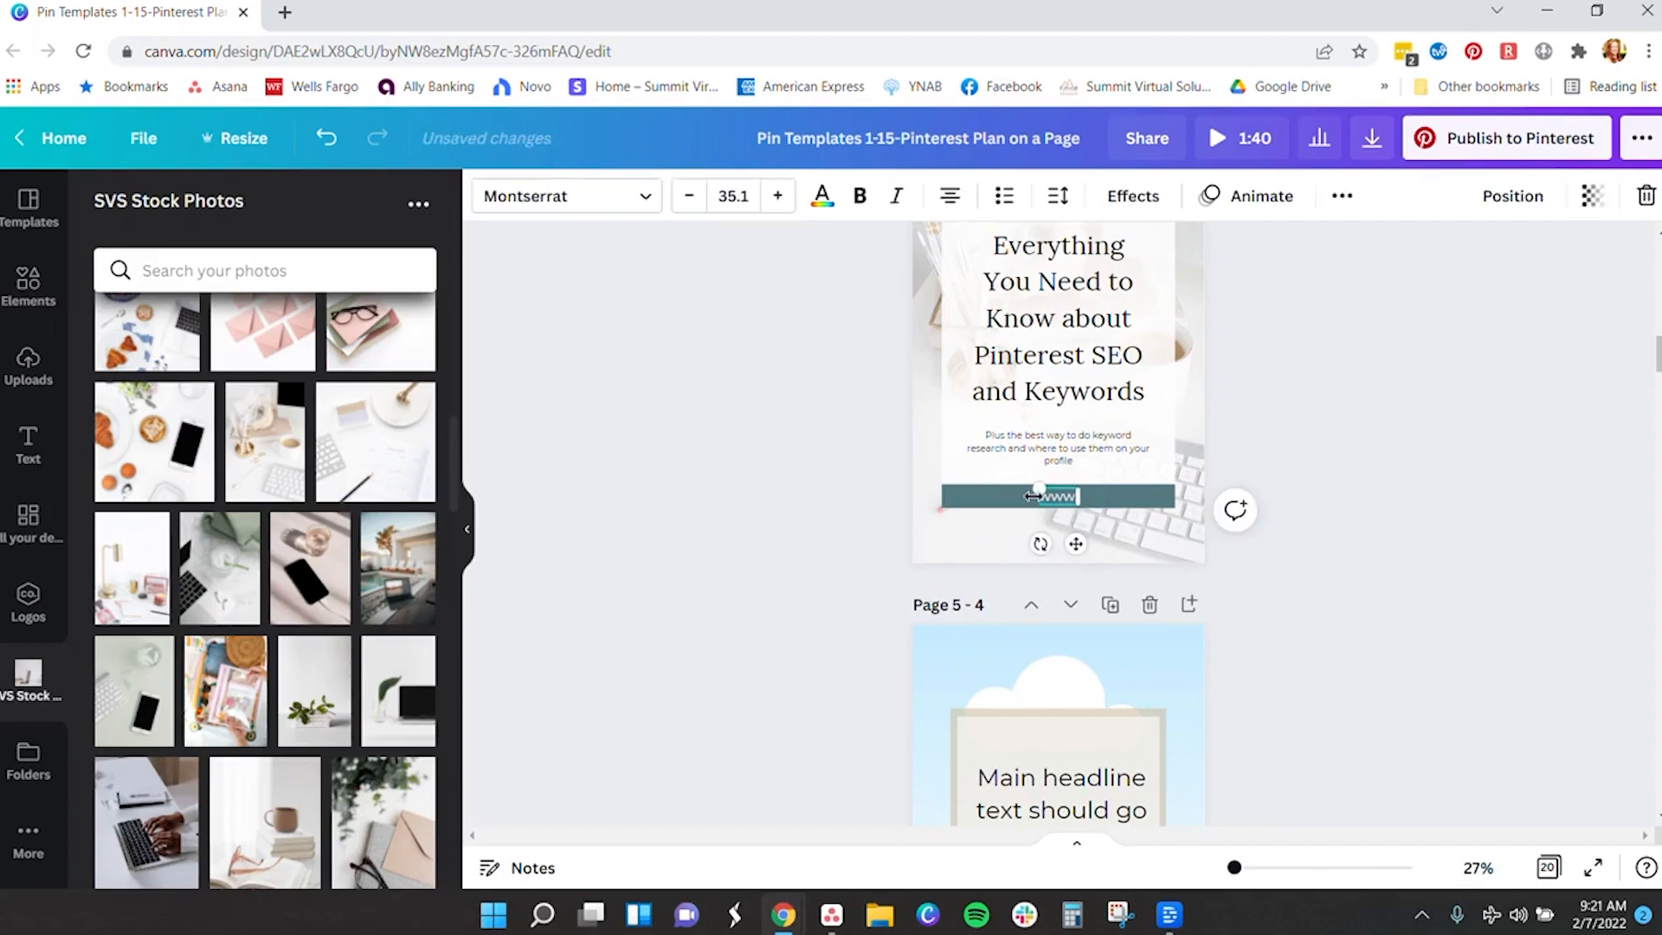
{"action": "type", "text": ".summut"}
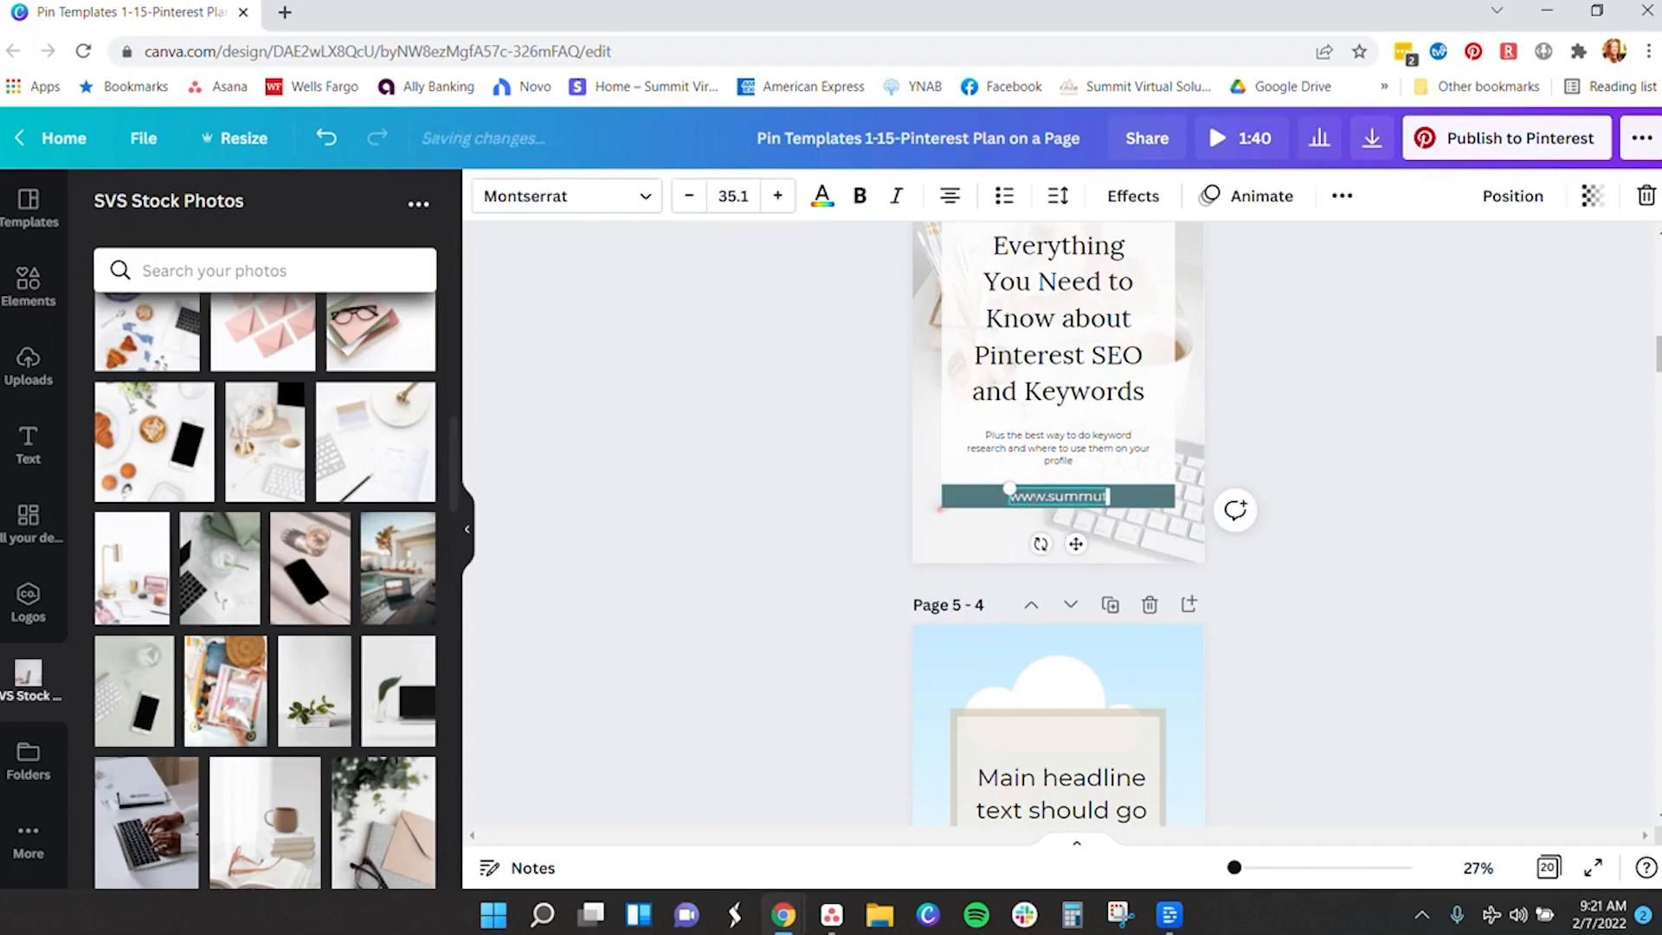
{"action": "type", "text": "virtualsolutions.com"}
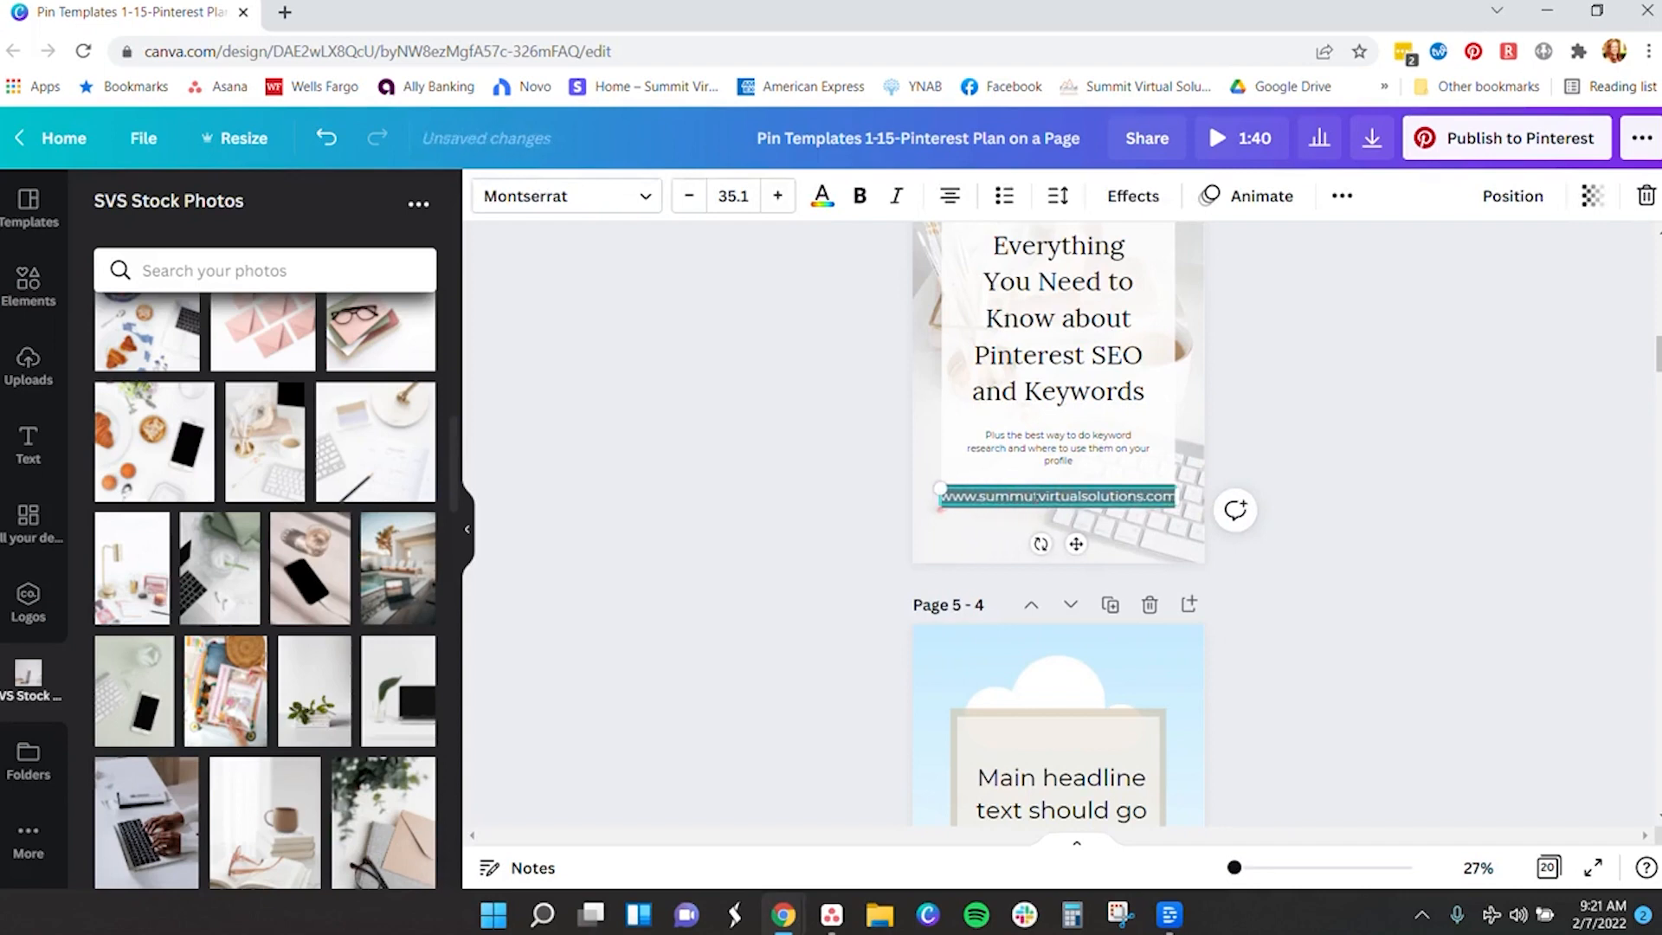
{"action": "left_click", "coordinate": [688, 196]}
{"action": "left_click", "coordinate": [688, 196]}
{"action": "left_click", "coordinate": [688, 196]}
{"action": "left_click", "coordinate": [689, 196]}
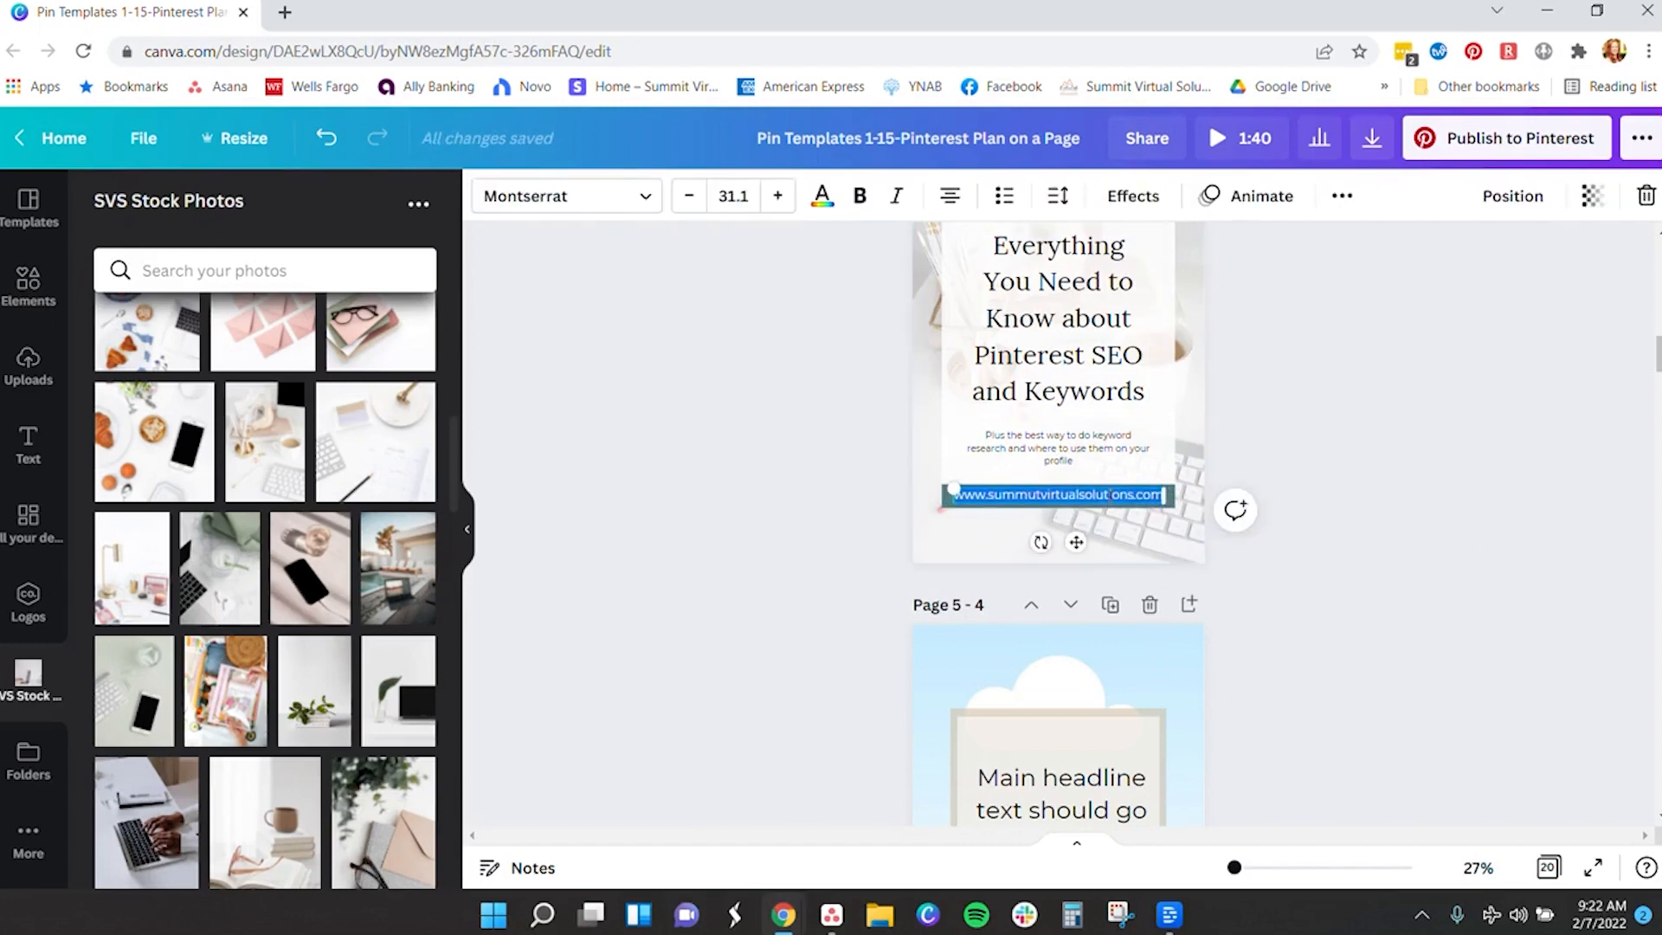
{"action": "scroll", "coordinate": [1195, 493], "scroll_direction": "down", "scroll_amount": 10}
{"action": "left_click", "coordinate": [1078, 595]}
{"action": "type", "text": "www.summutvirtualsolutions.com"}
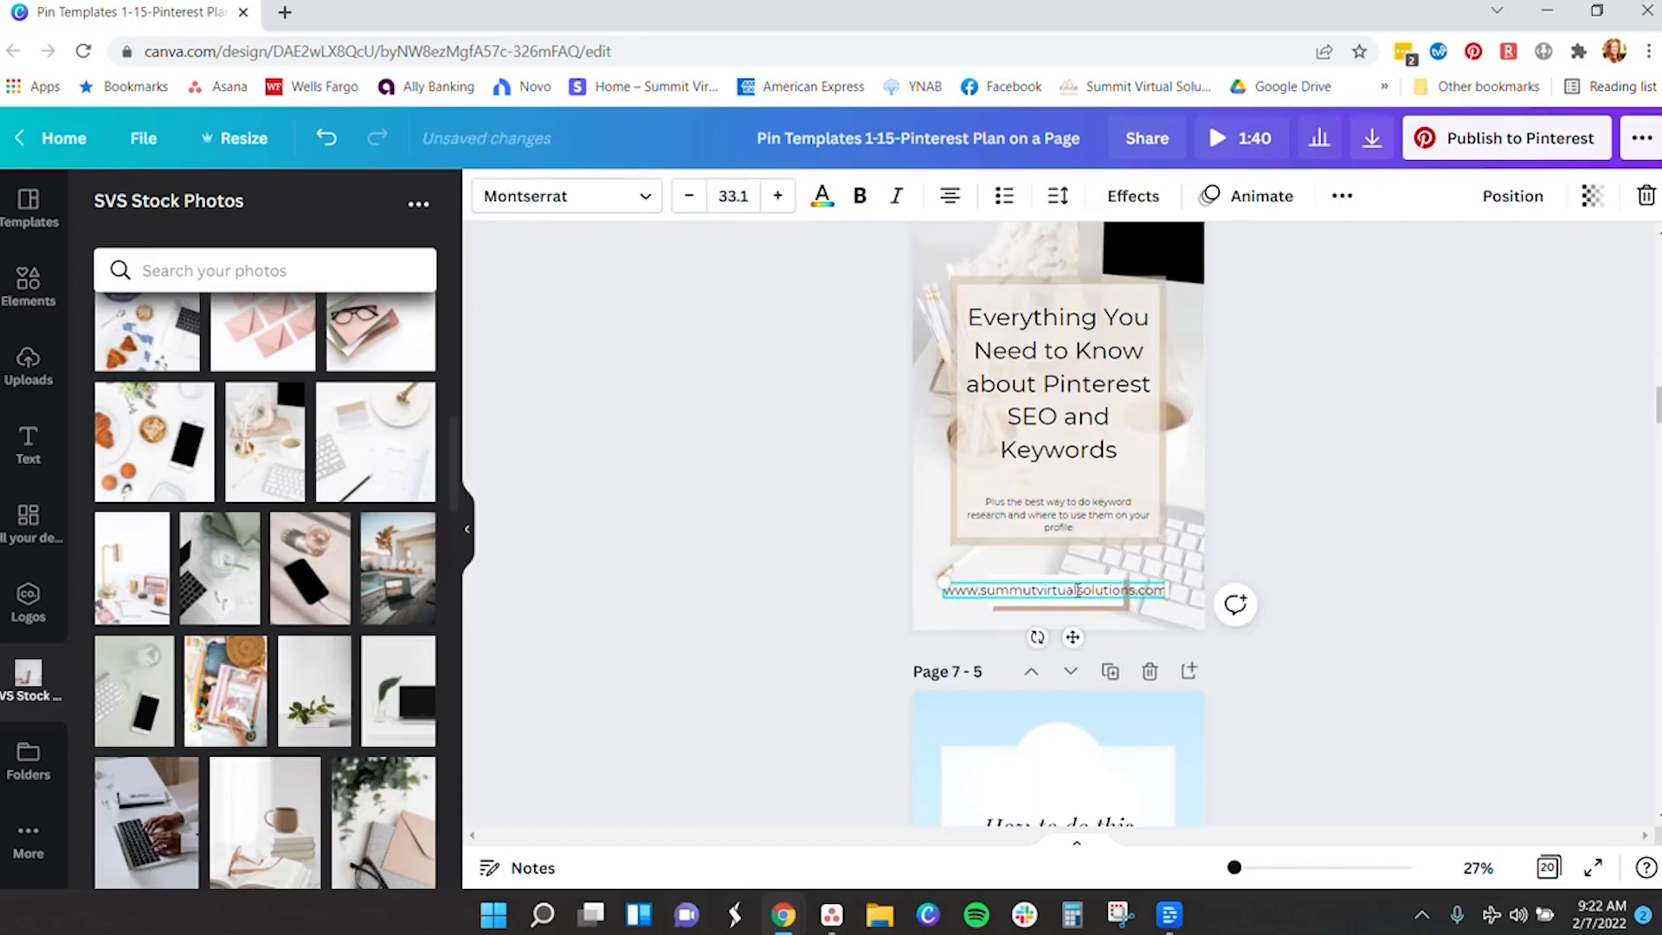
{"action": "key", "text": "BackSpace"}
{"action": "left_click", "coordinate": [1492, 671]}
{"action": "scroll", "coordinate": [1347, 612], "scroll_direction": "down", "scroll_amount": 6}
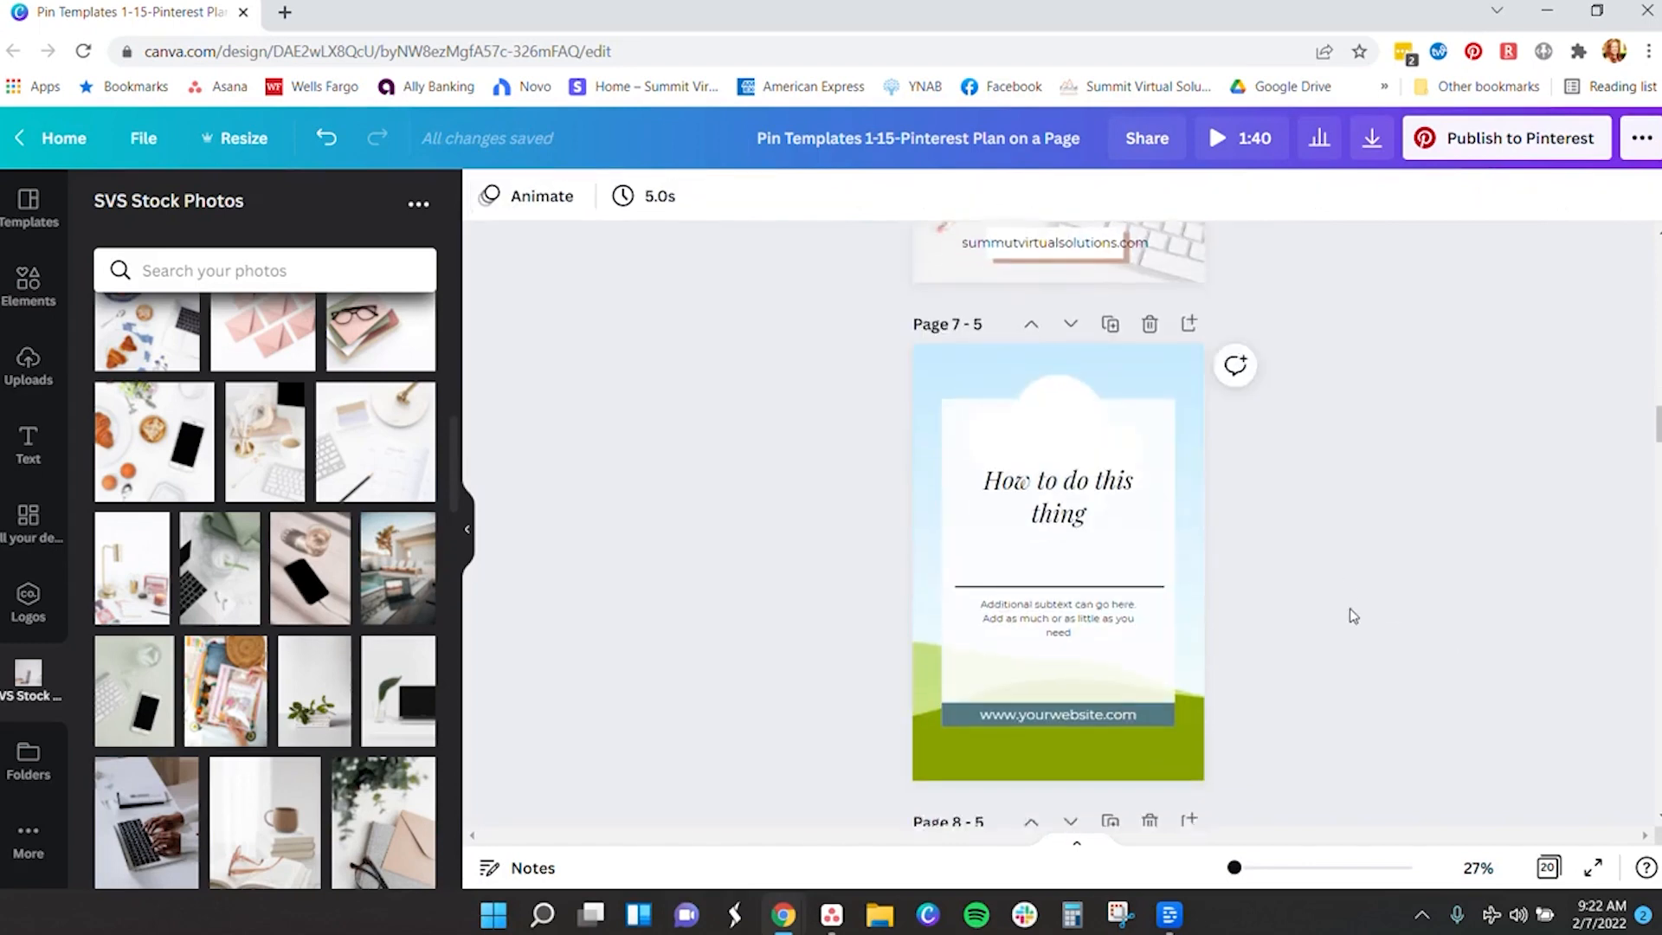
{"action": "scroll", "coordinate": [1160, 535], "scroll_direction": "down", "scroll_amount": 4}
{"action": "double_click", "coordinate": [1057, 555]}
{"action": "type", "text": "www.summutvirtualsolutions.com"}
{"action": "scroll", "coordinate": [1254, 563], "scroll_direction": "down", "scroll_amount": 10}
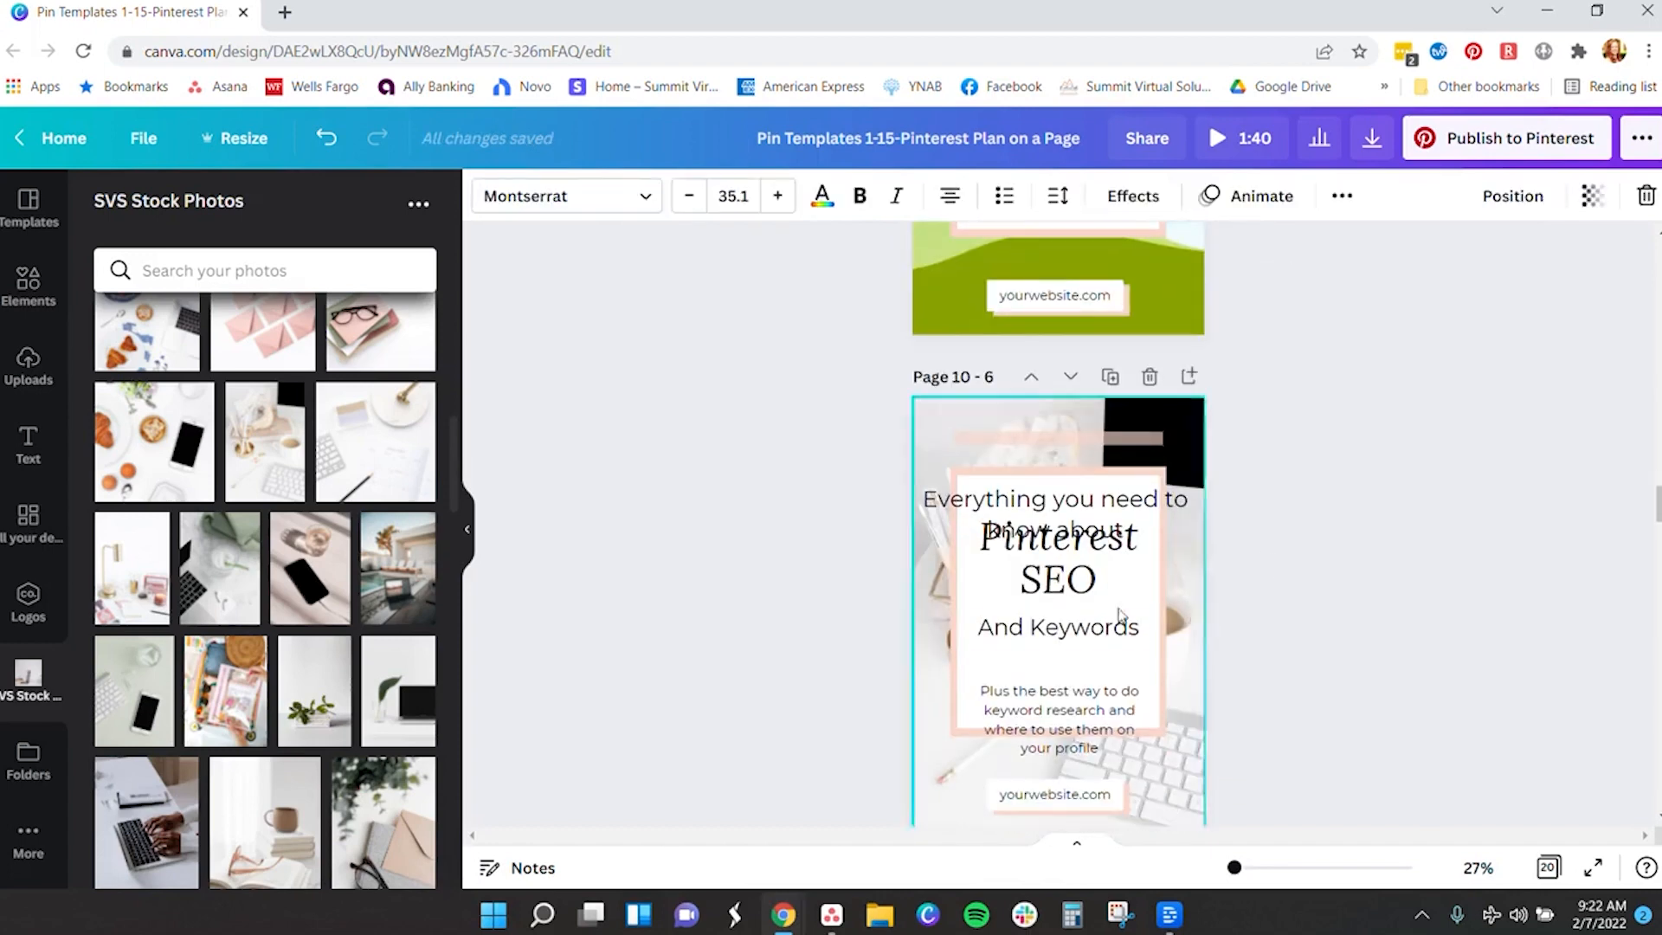
{"action": "left_click", "coordinate": [1051, 539]}
{"action": "double_click", "coordinate": [1050, 539]}
{"action": "type", "text": "www.summutvirtualsolutions.com"}
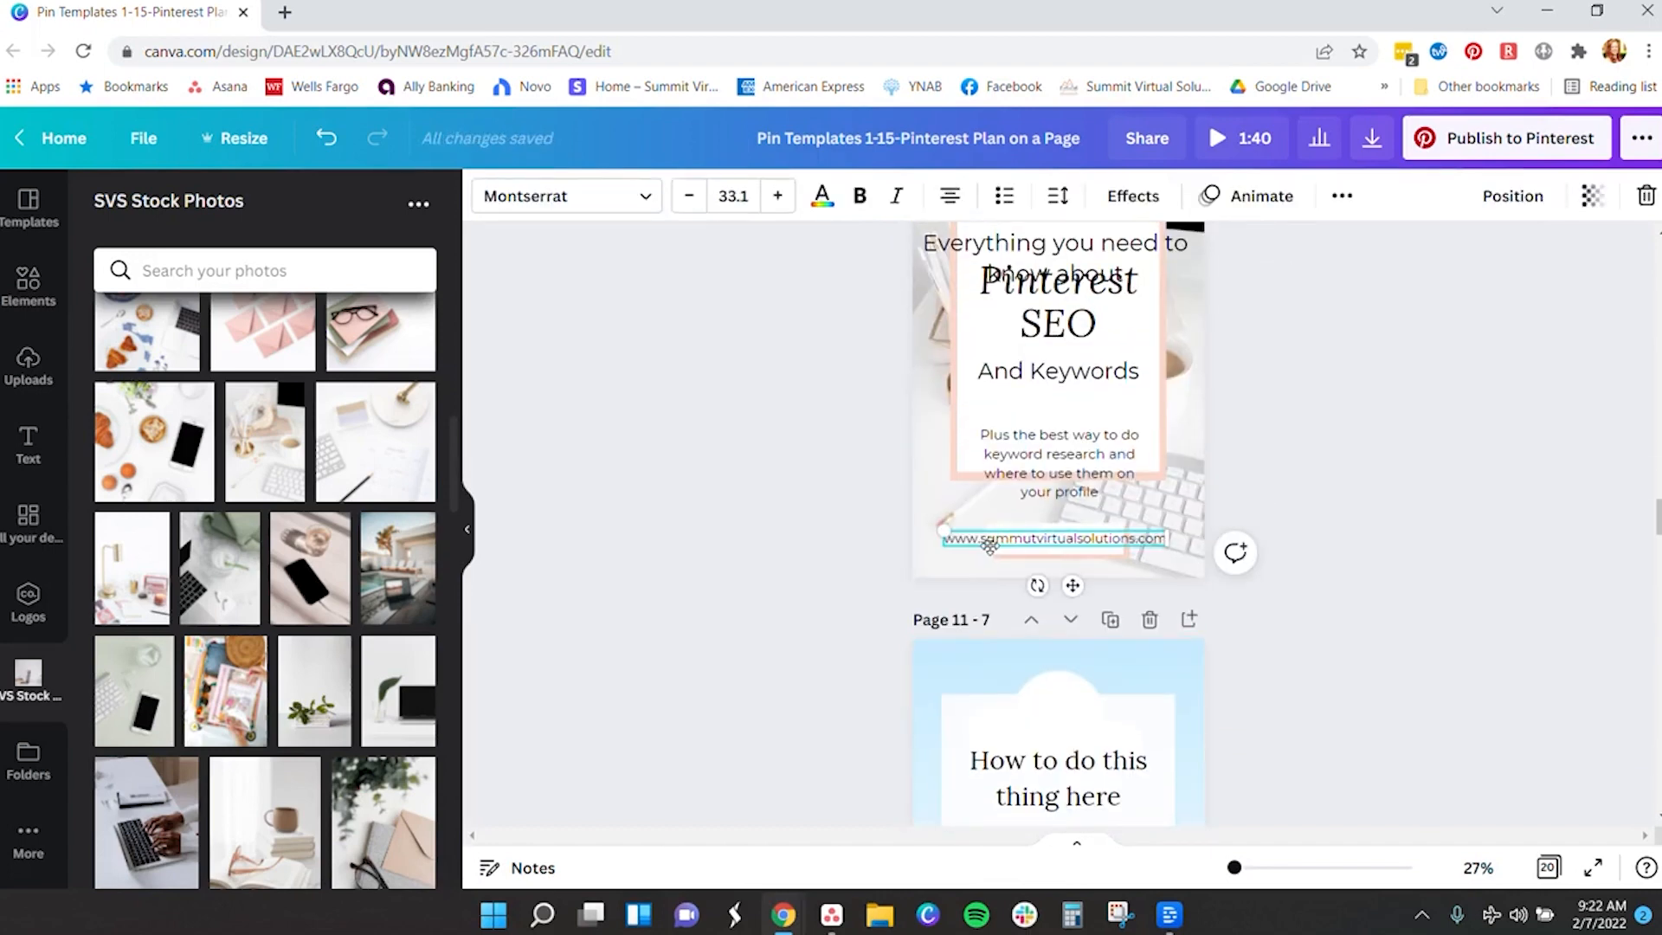
{"action": "left_click", "coordinate": [985, 545]}
{"action": "left_click", "coordinate": [983, 537]}
{"action": "key", "text": "BackSpace"}
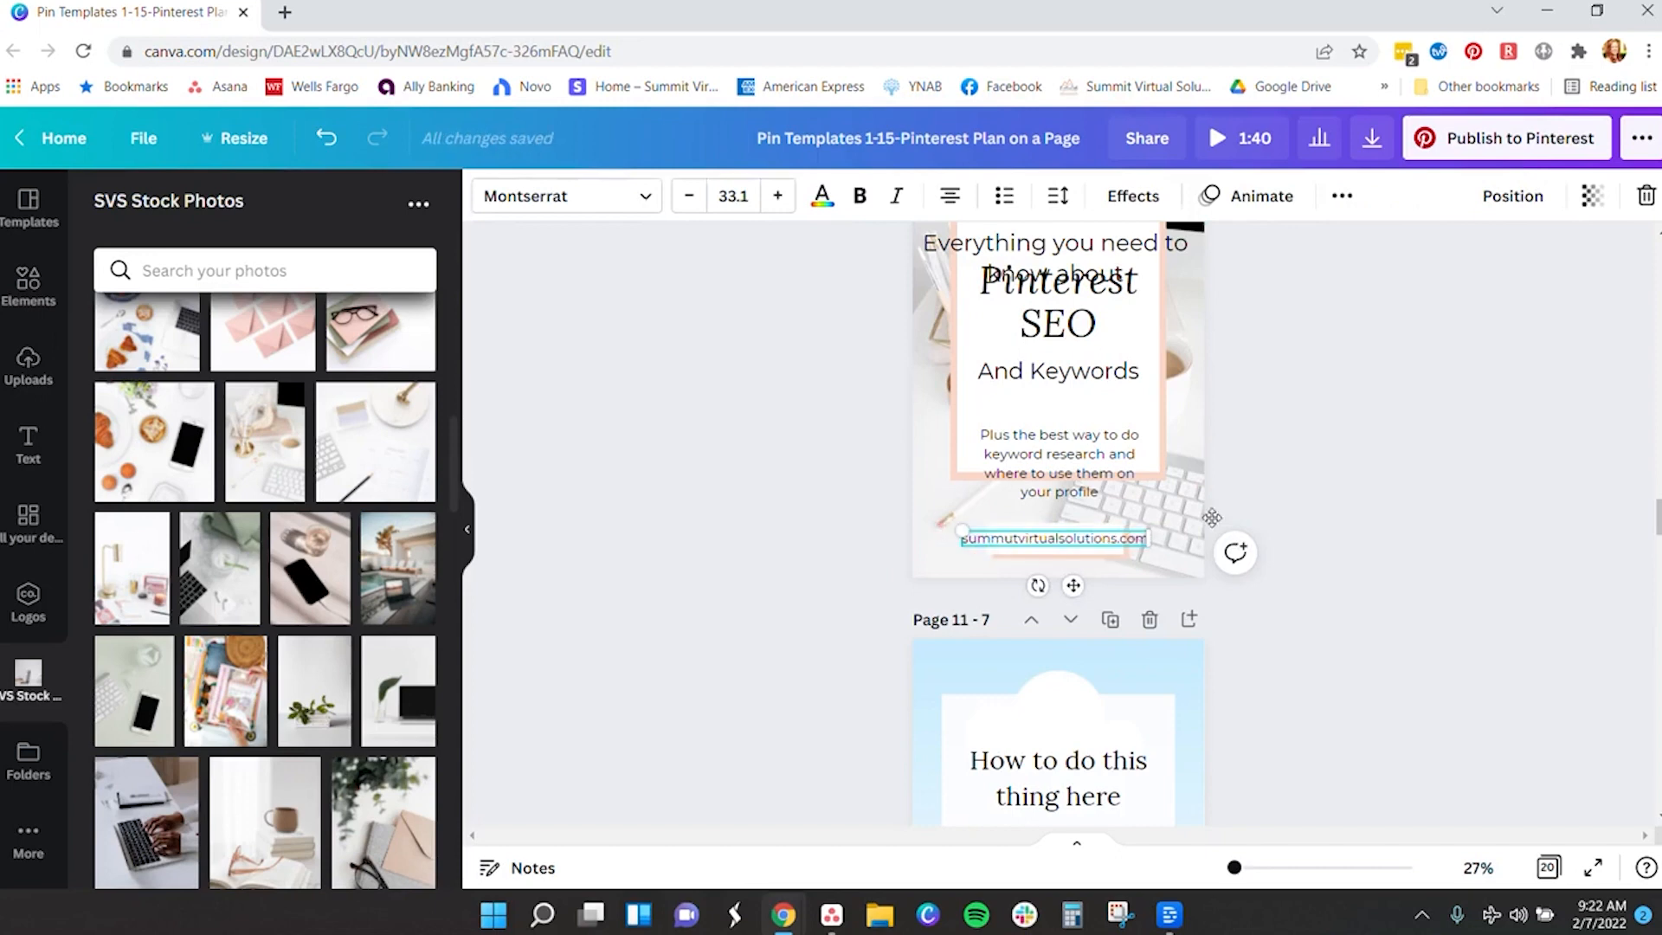
{"action": "scroll", "coordinate": [1484, 548], "scroll_direction": "down", "scroll_amount": 9}
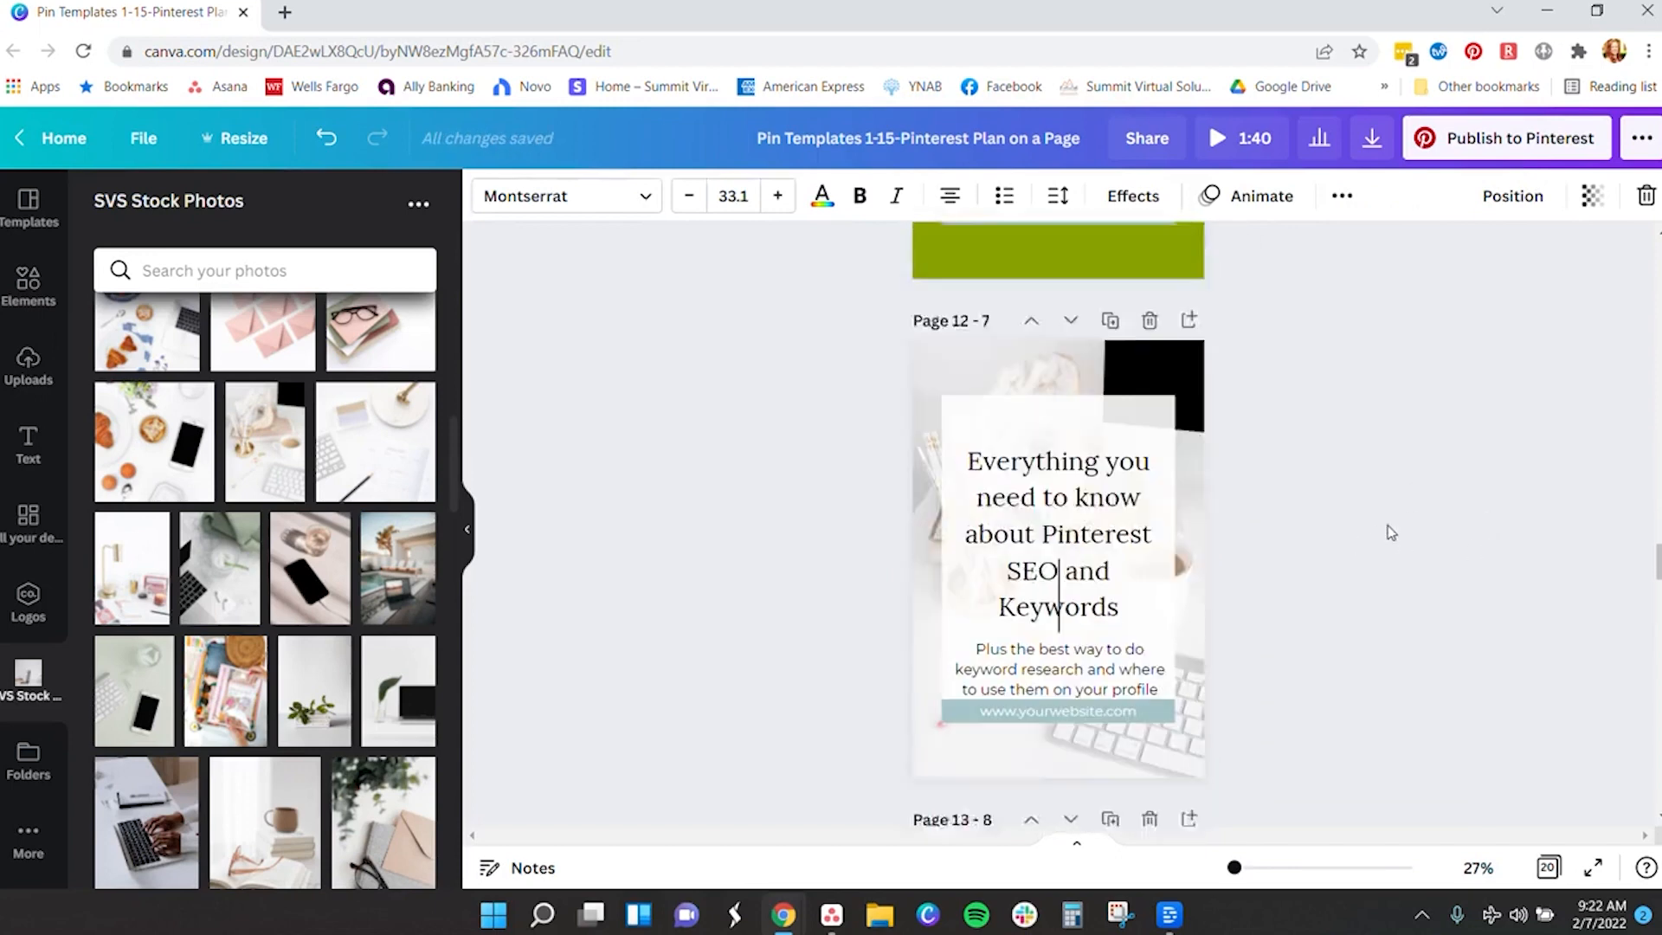
{"action": "scroll", "coordinate": [1390, 532], "scroll_direction": "down", "scroll_amount": 2}
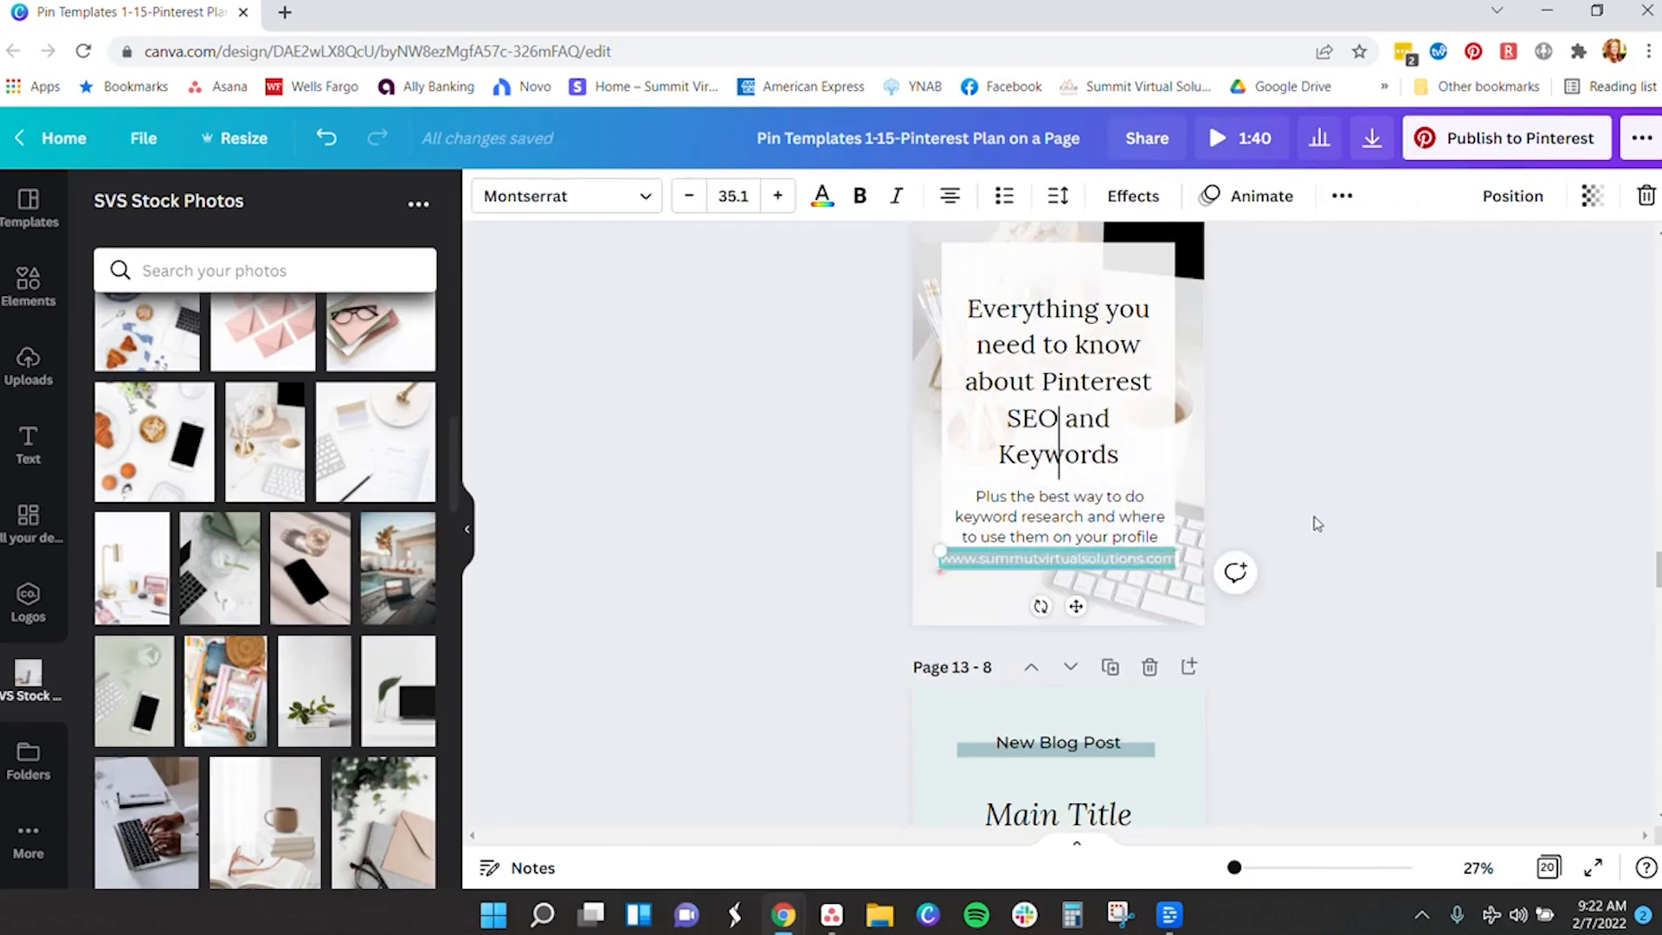
{"action": "scroll", "coordinate": [1313, 519], "scroll_direction": "down", "scroll_amount": 6}
{"action": "scroll", "coordinate": [1314, 520], "scroll_direction": "up", "scroll_amount": 5}
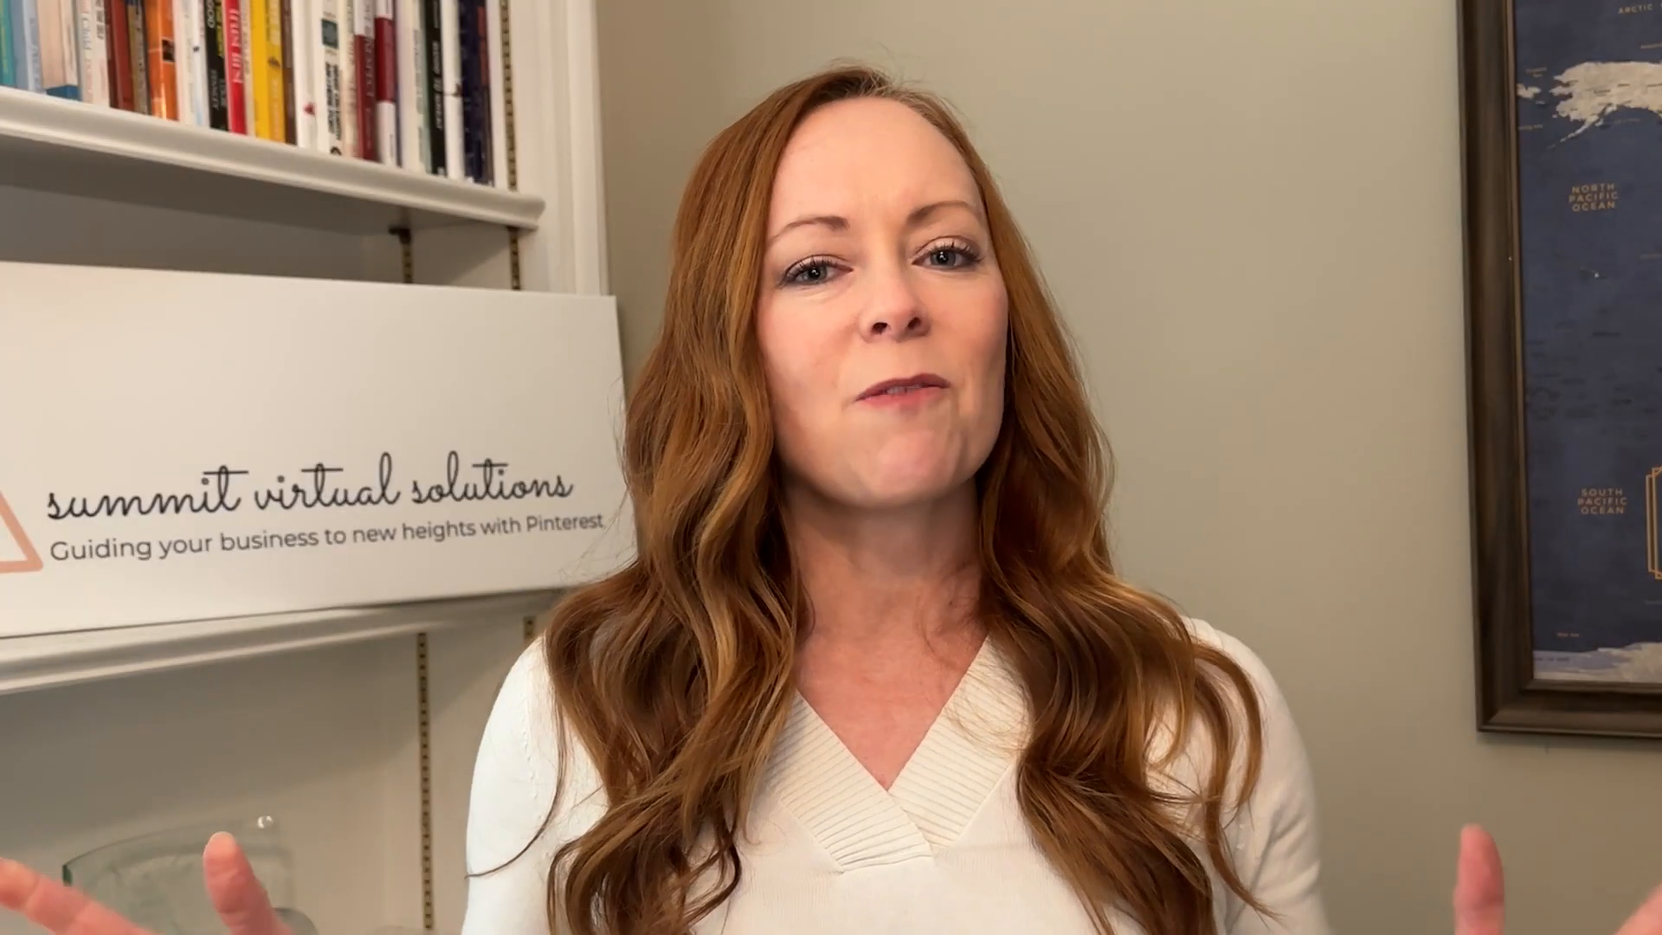